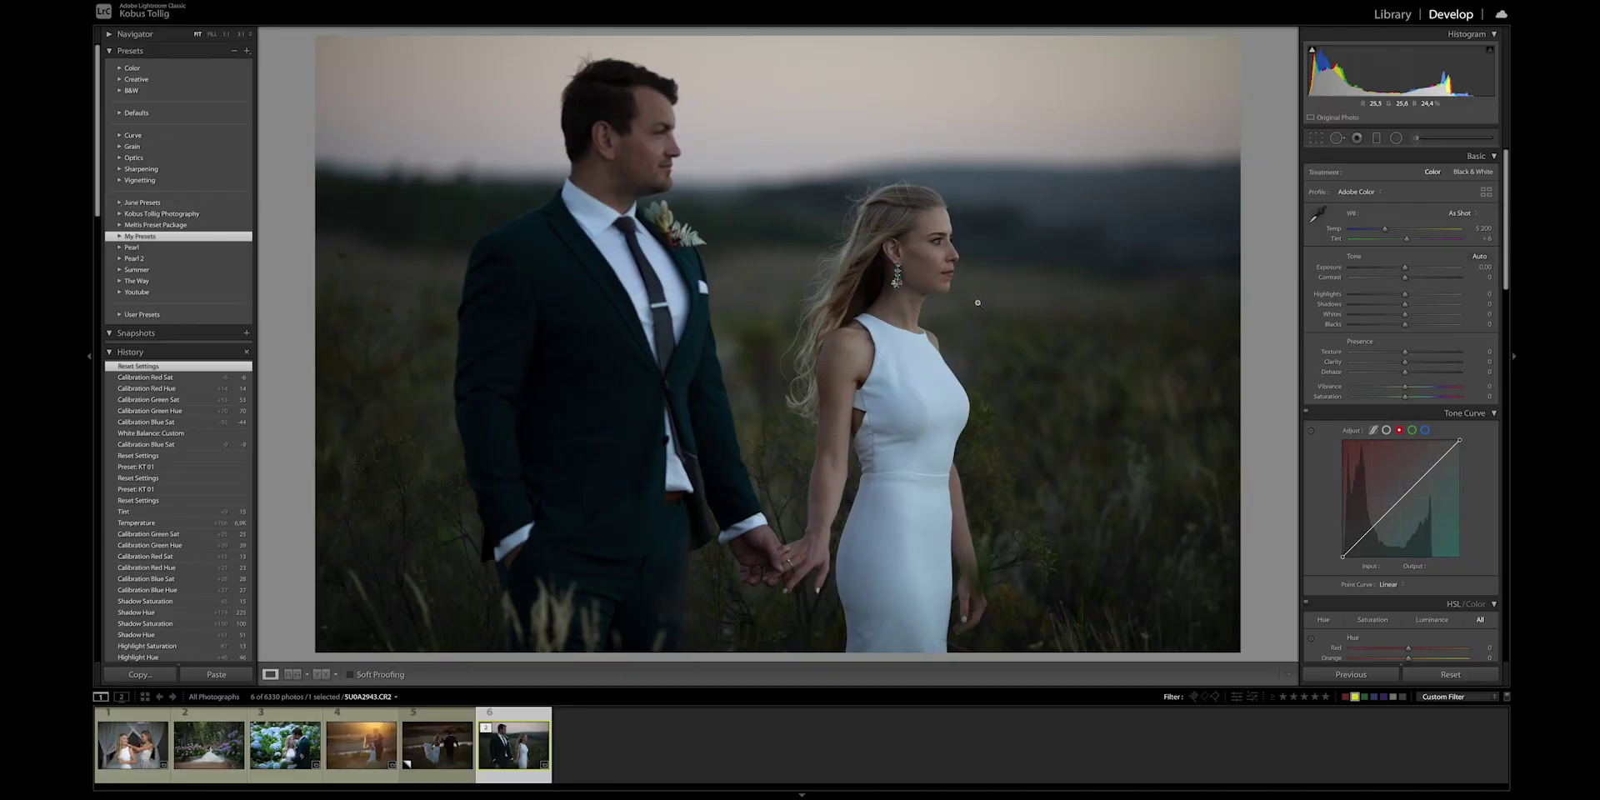
Look over the photo's unadjusted develop settings, from the basic tones through tone curve and HSL down to calibration
scroll(1437, 405, down, 6)
scroll(1437, 405, down, 10)
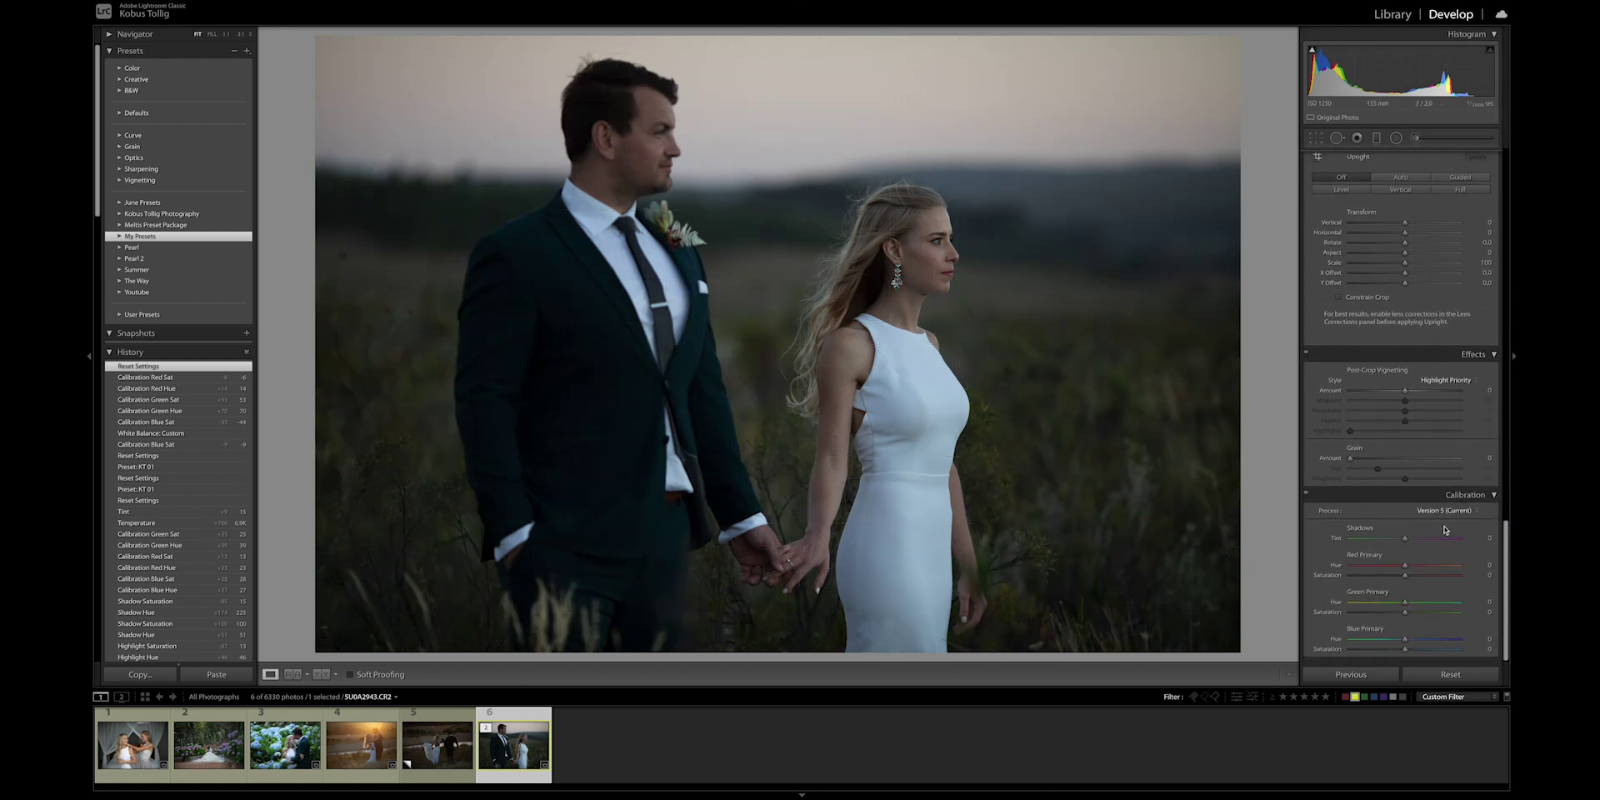
scroll(1398, 469, up, 10)
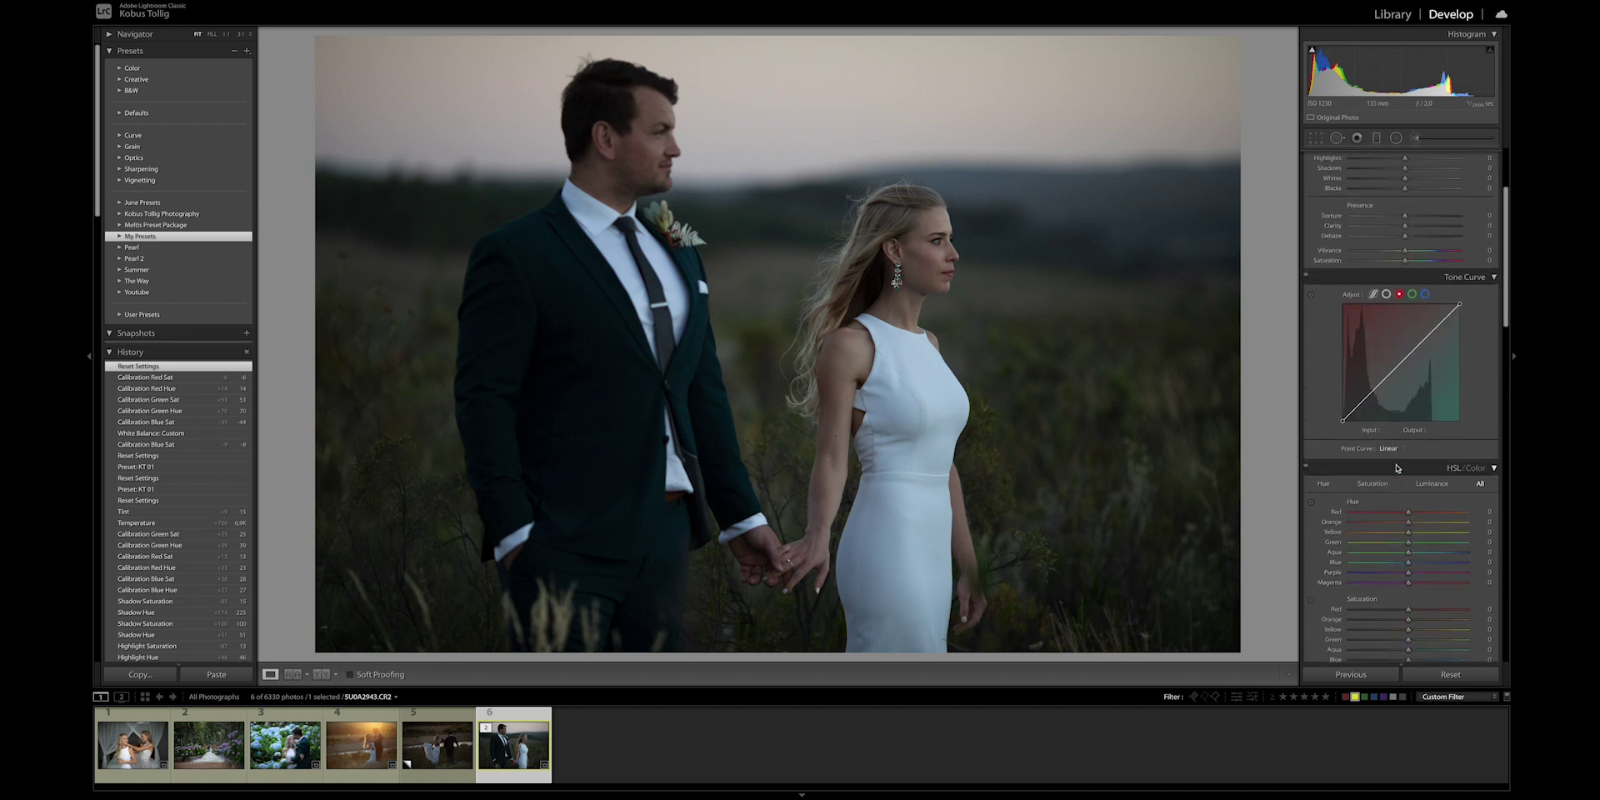
scroll(1398, 469, up, 4)
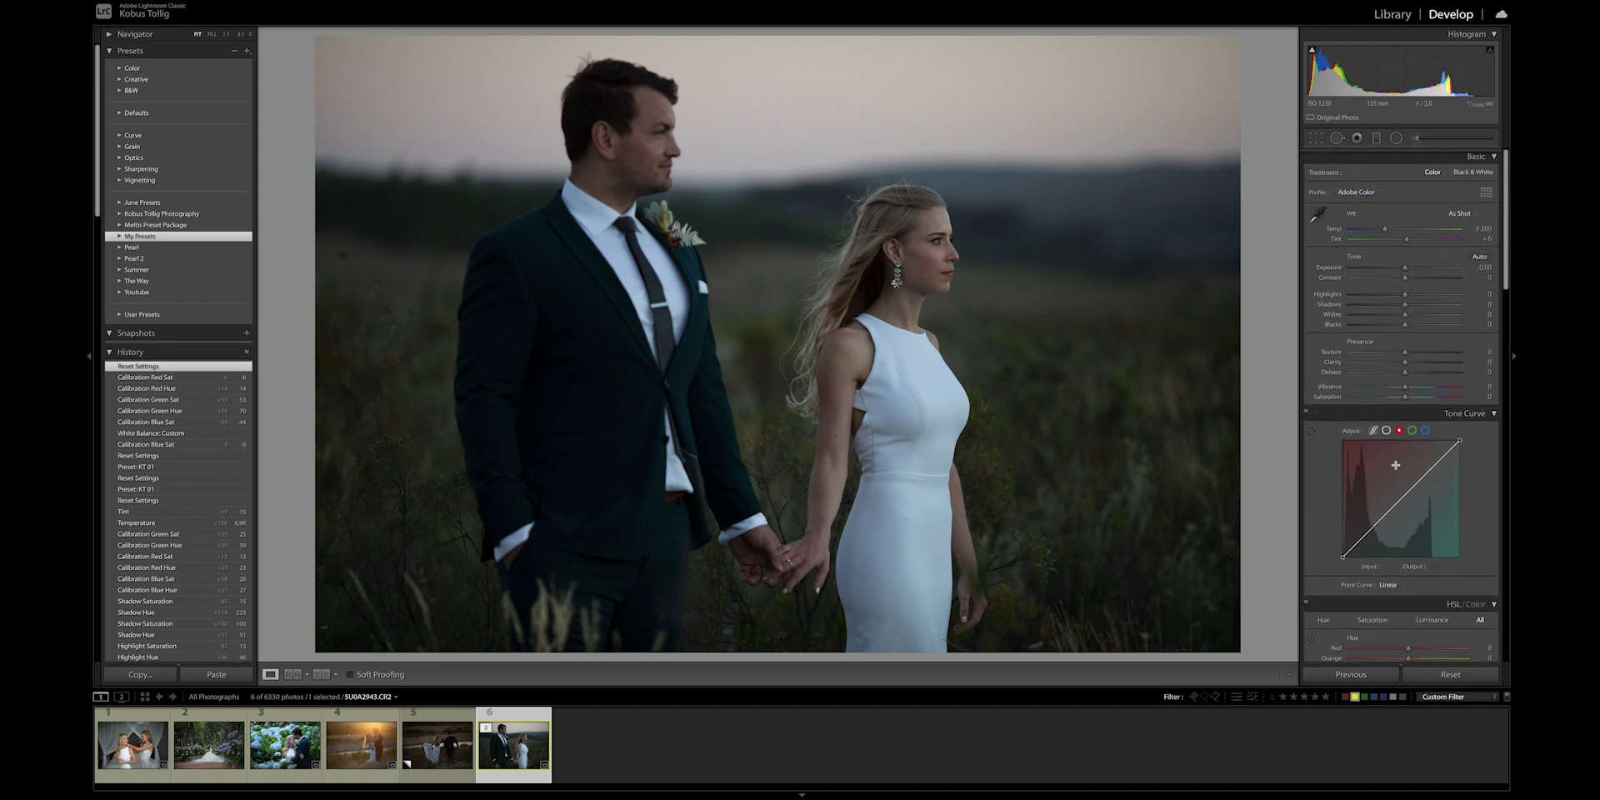
scroll(1397, 467, down, 5)
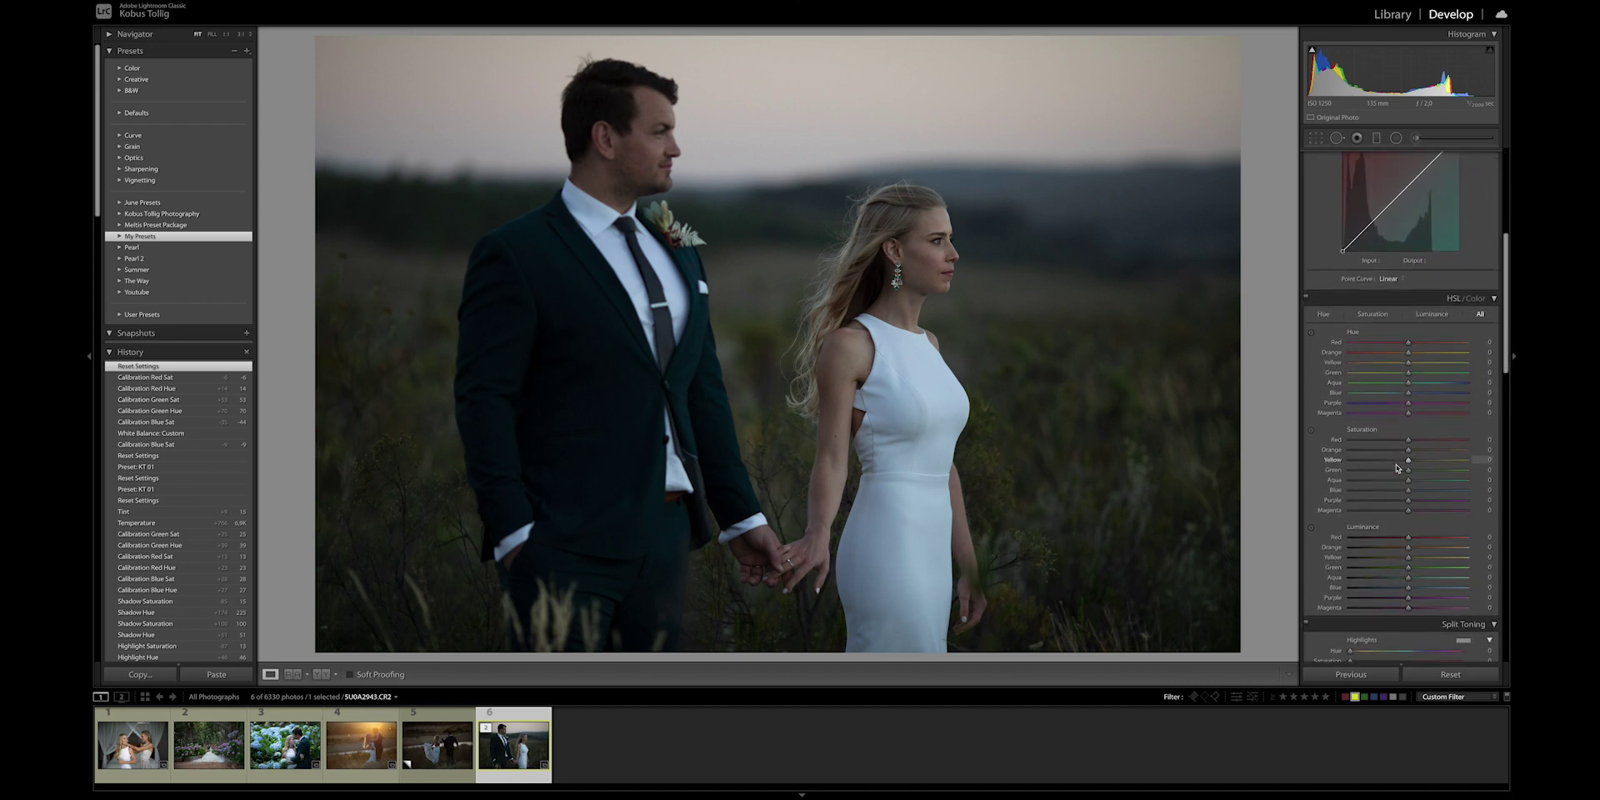
scroll(1398, 468, down, 4)
scroll(1397, 468, up, 5)
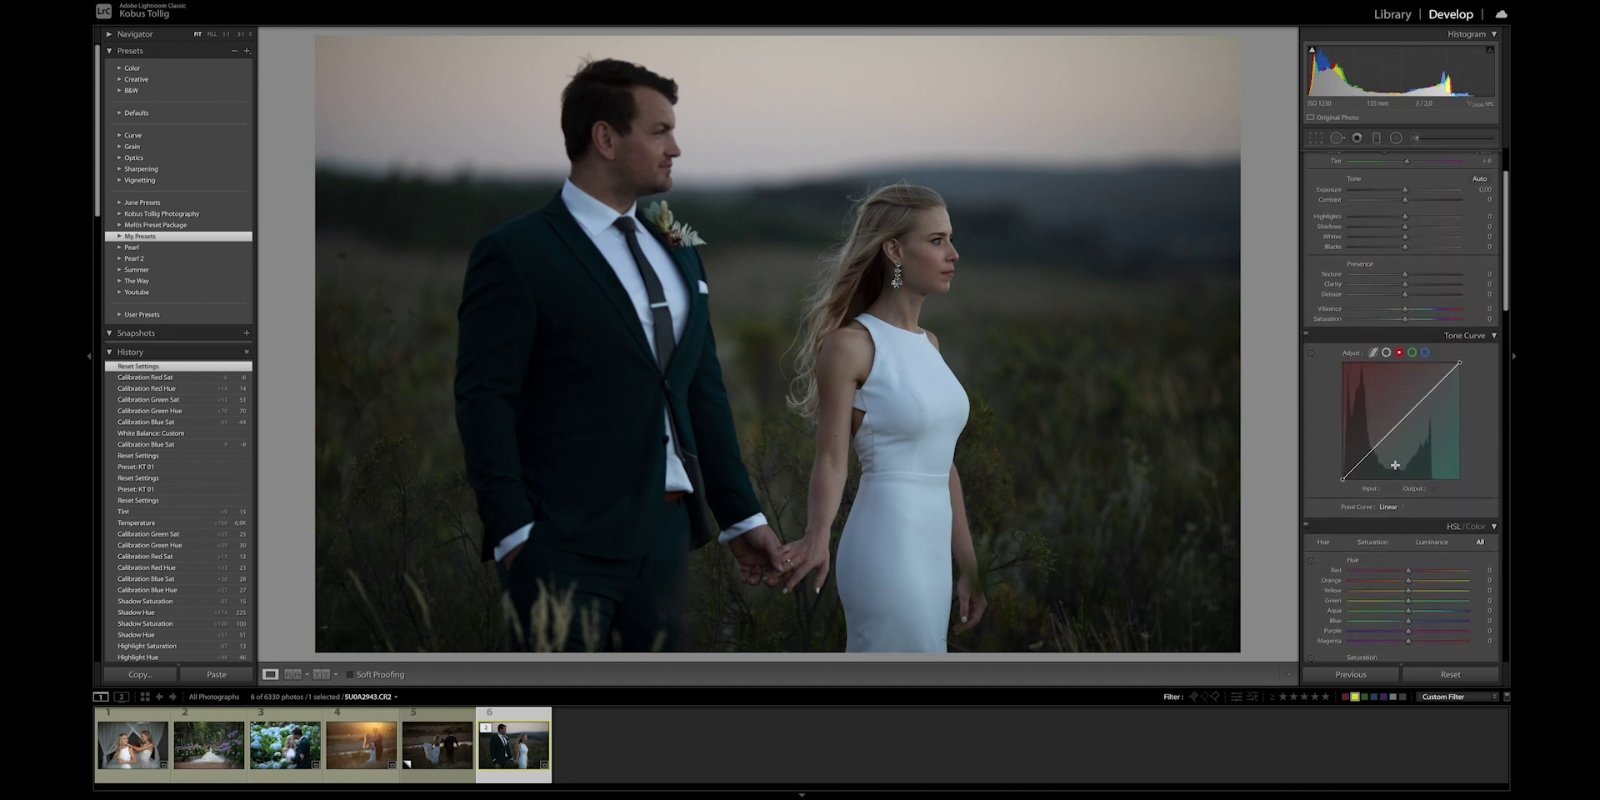
scroll(1395, 465, up, 2)
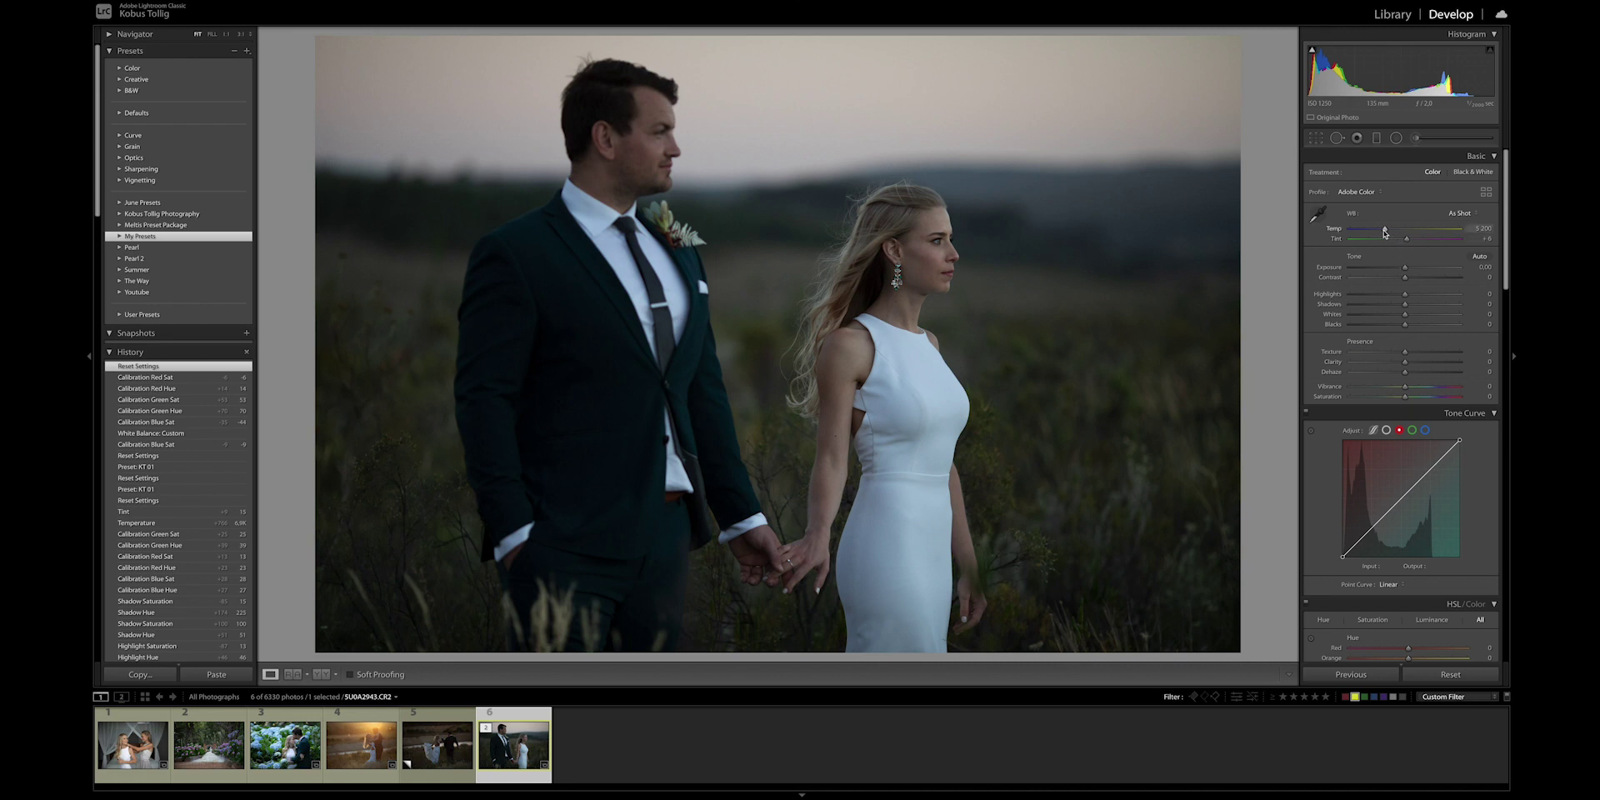
Set Temp to 5,766, Tint +9, Exposure +0.65, Highlights −54, Shadows +33 and Whites −29
drag(1385, 233, 1408, 241)
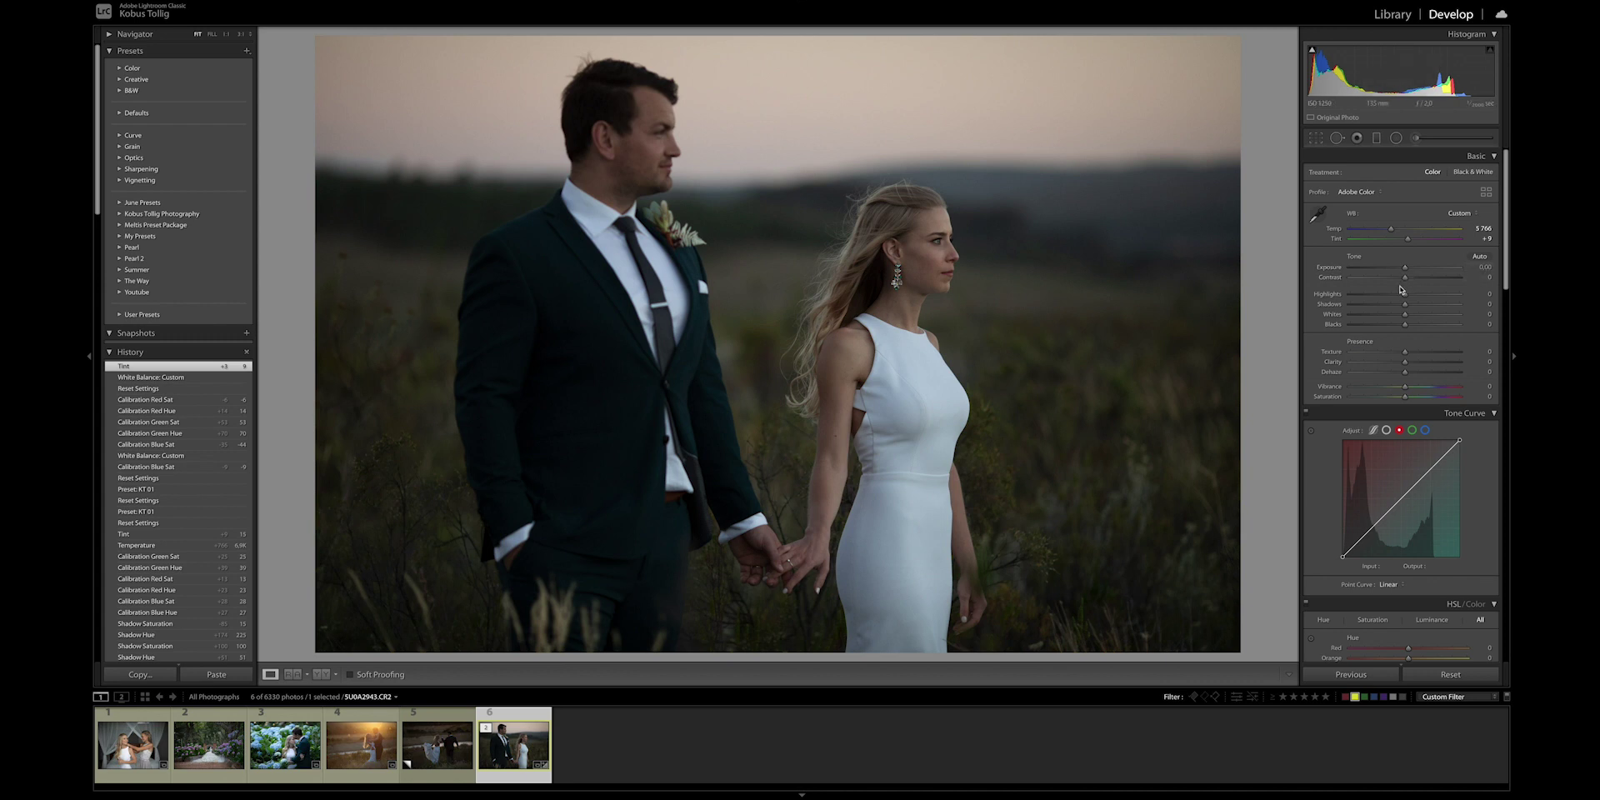
mouse_move(1407, 298)
mouse_down()
mouse_move(1373, 299)
mouse_move(1390, 319)
mouse_up()
drag(1406, 268, 1412, 268)
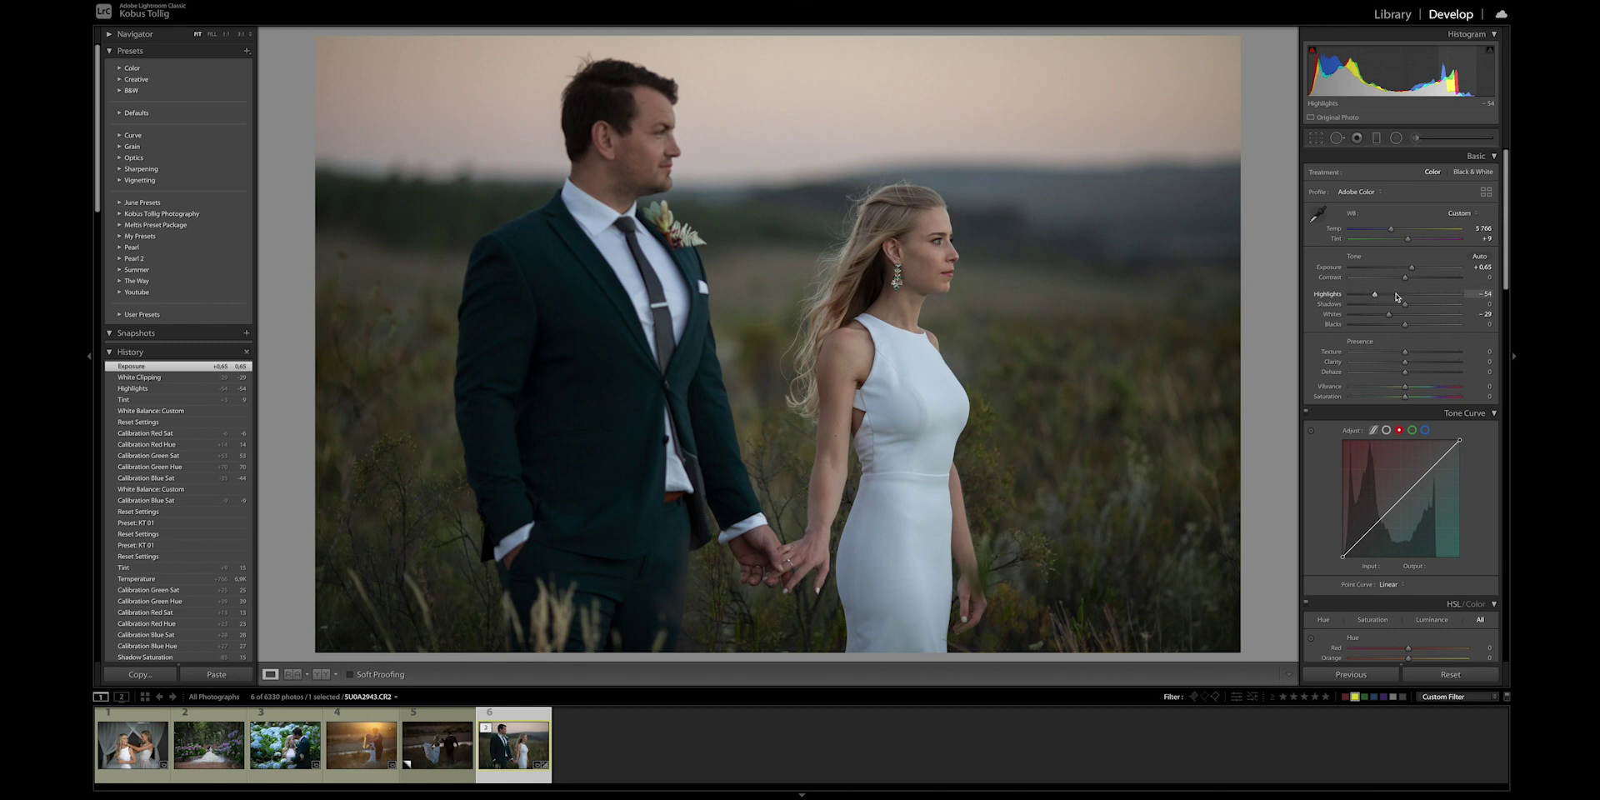
click(1412, 268)
drag(1405, 304, 1422, 309)
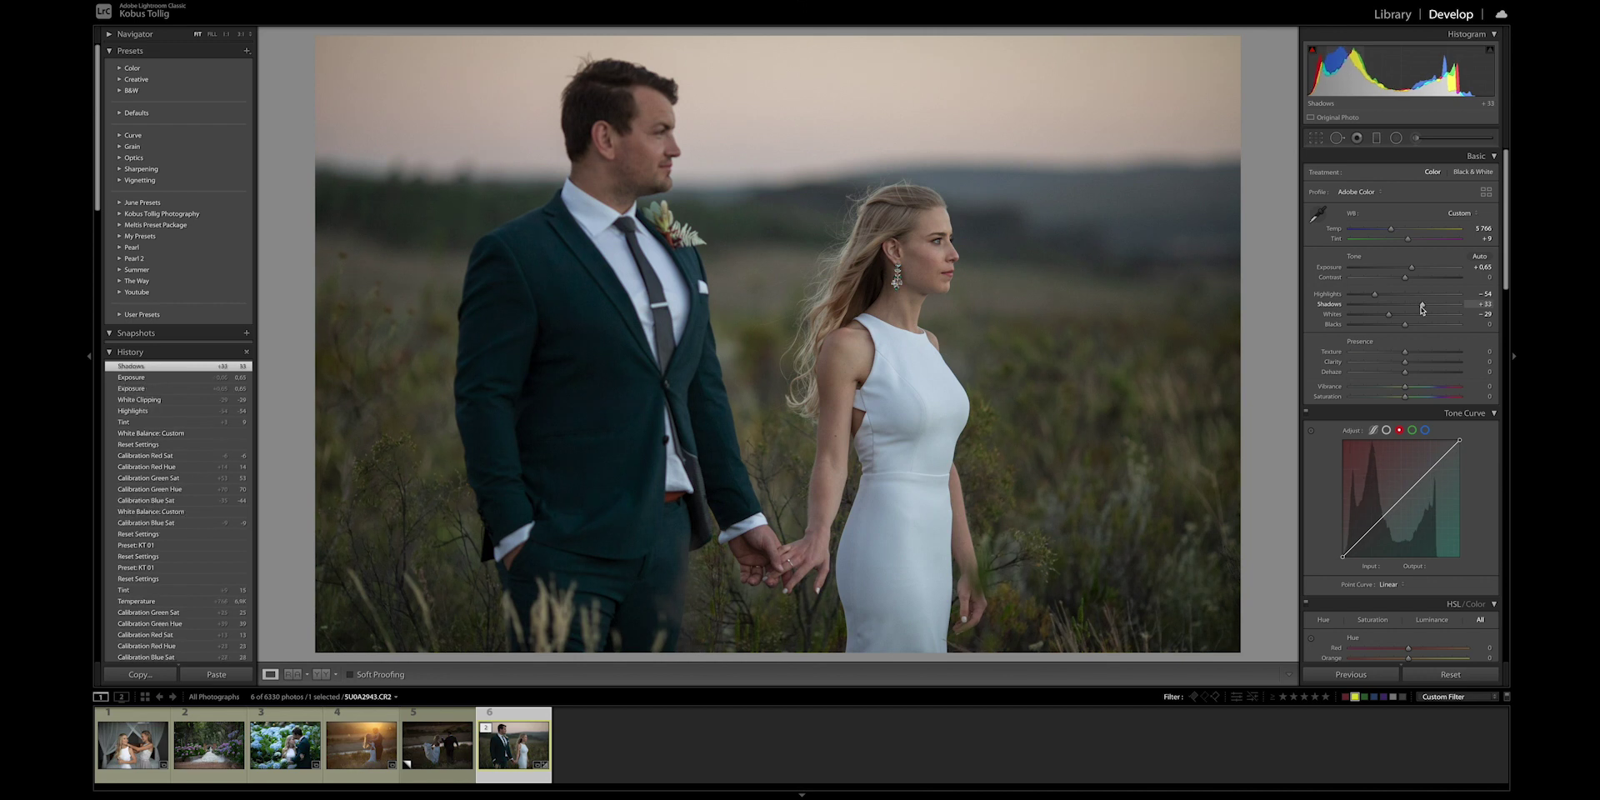
Shape the red channel tone curve, lowering the shadows to about input 68, output 40 and placing a midtone point near 111, 99
scroll(1441, 413, down, 4)
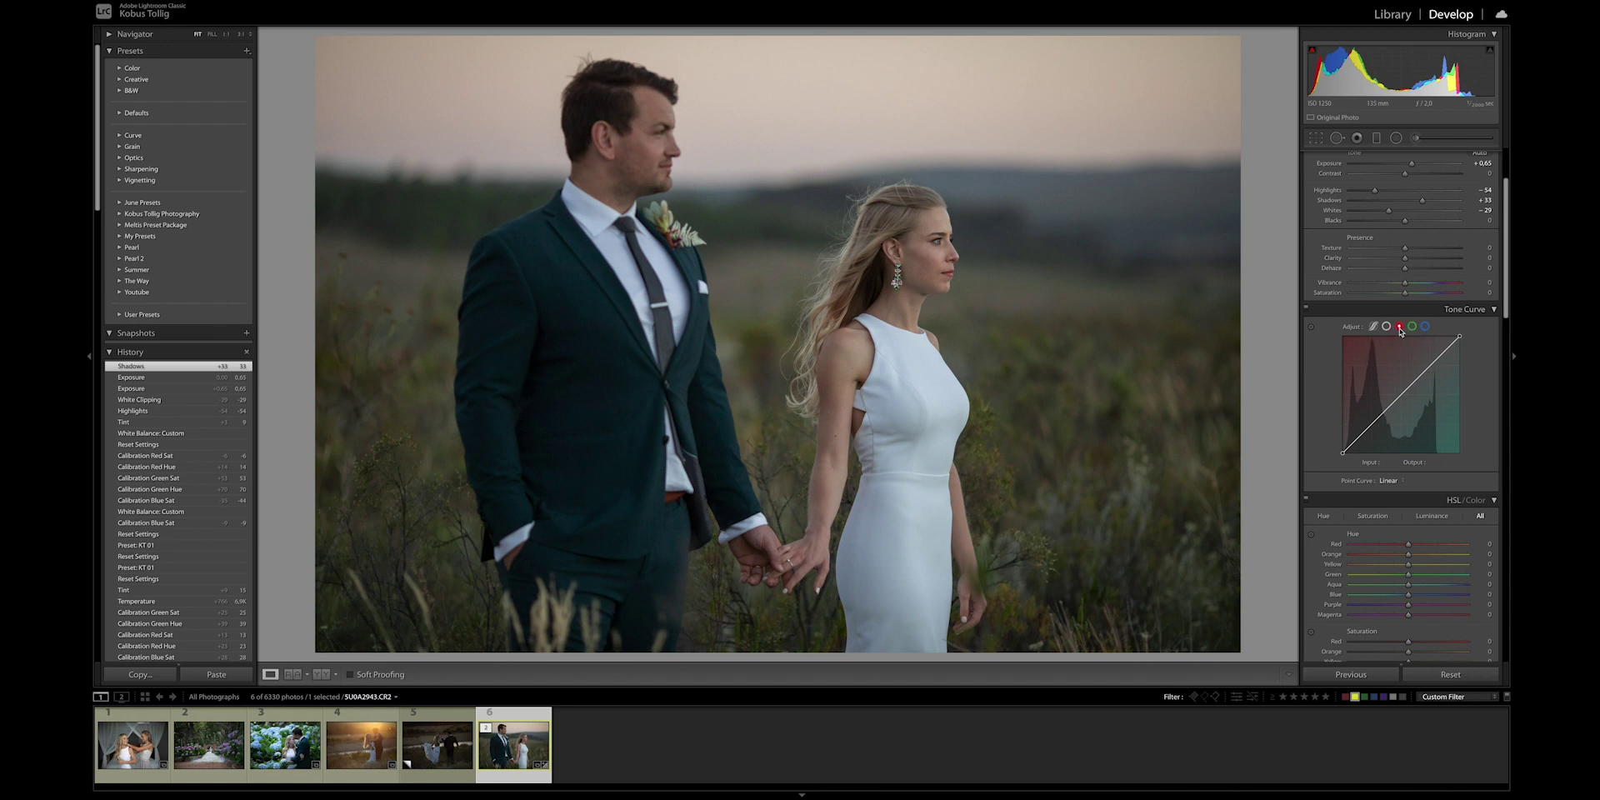
drag(1373, 425, 1374, 439)
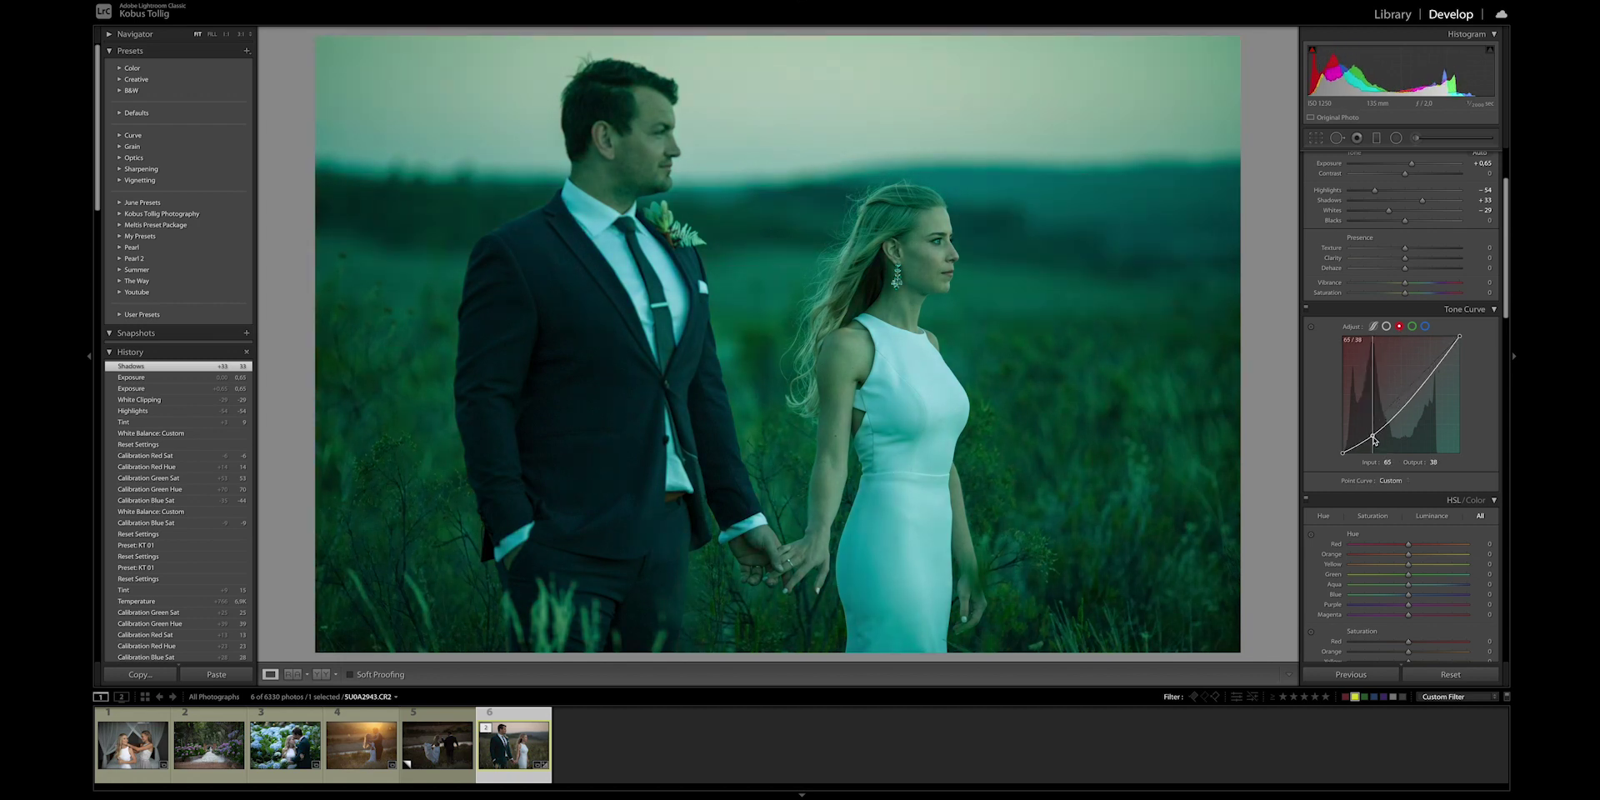
drag(1397, 419, 1396, 412)
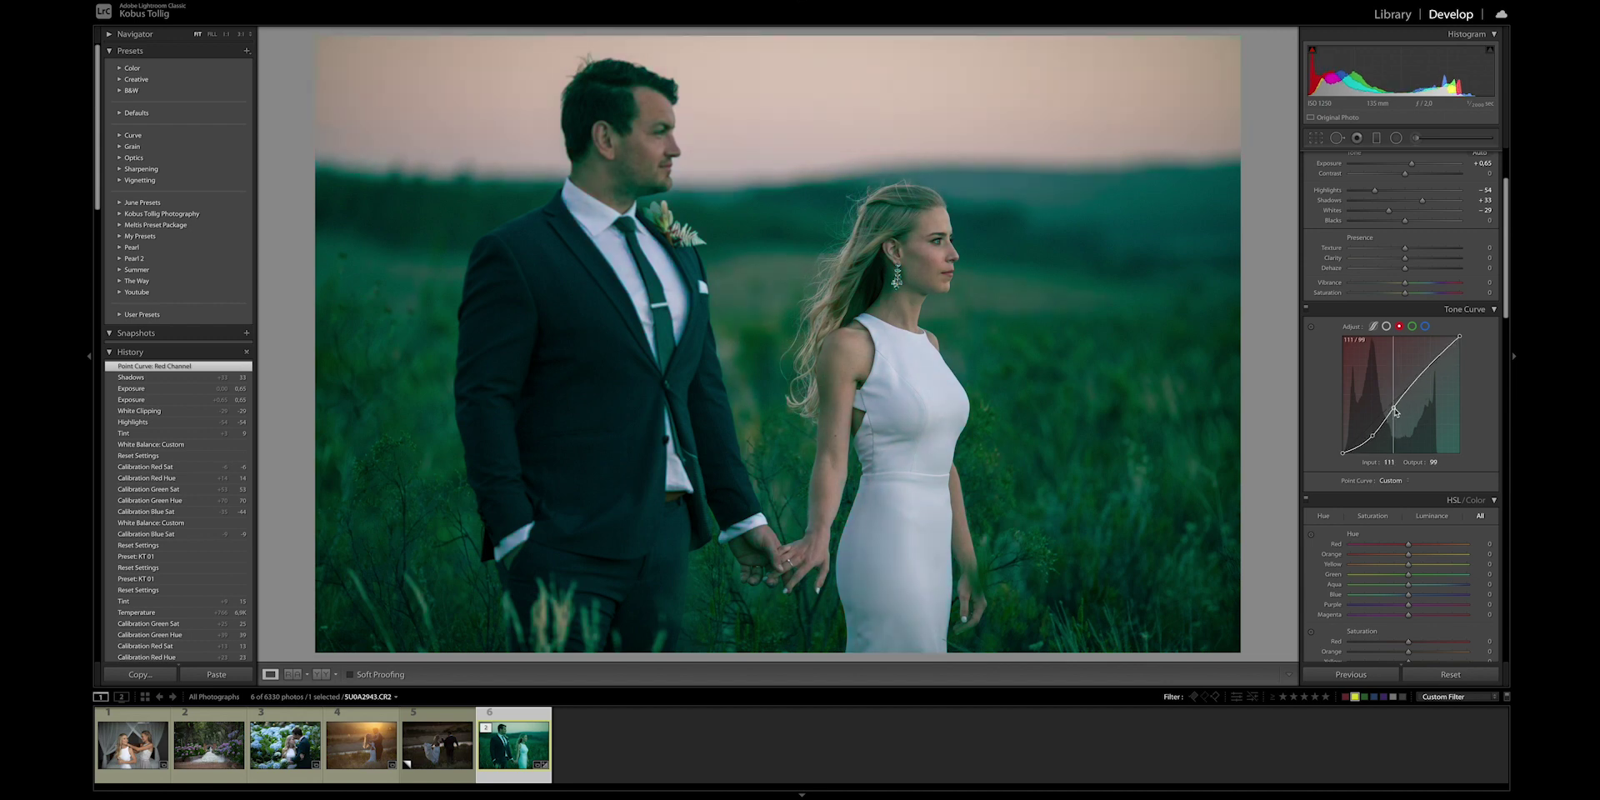
drag(1397, 412, 1376, 441)
Shape the green channel tone curve, lowering the shadows to about input 63, output 41 and easing the highlights down slightly
click(1412, 326)
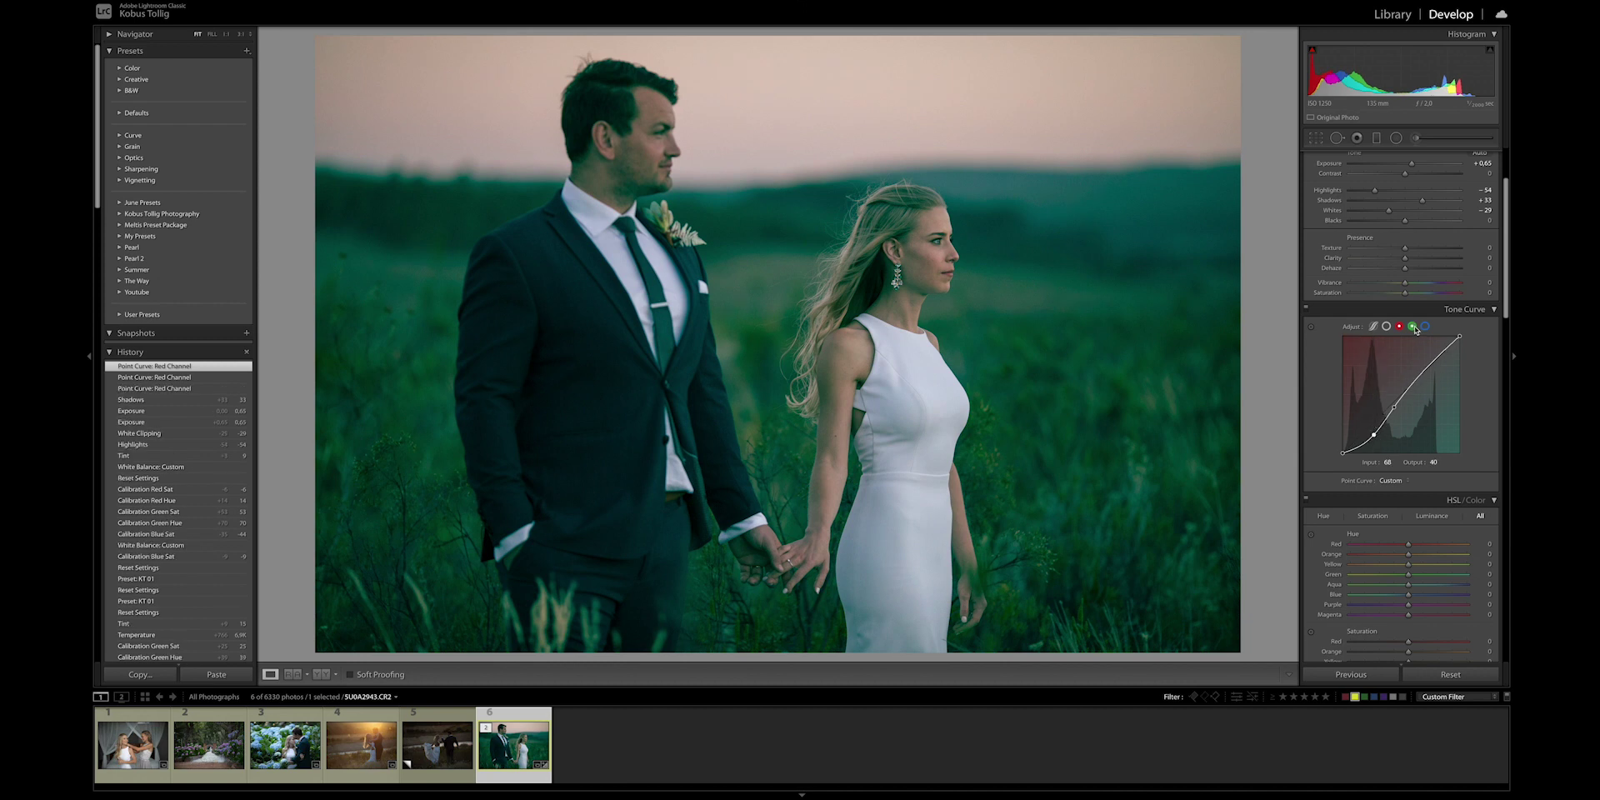
mouse_move(1370, 425)
mouse_down()
mouse_move(1372, 439)
mouse_move(1390, 412)
mouse_move(1373, 440)
mouse_up()
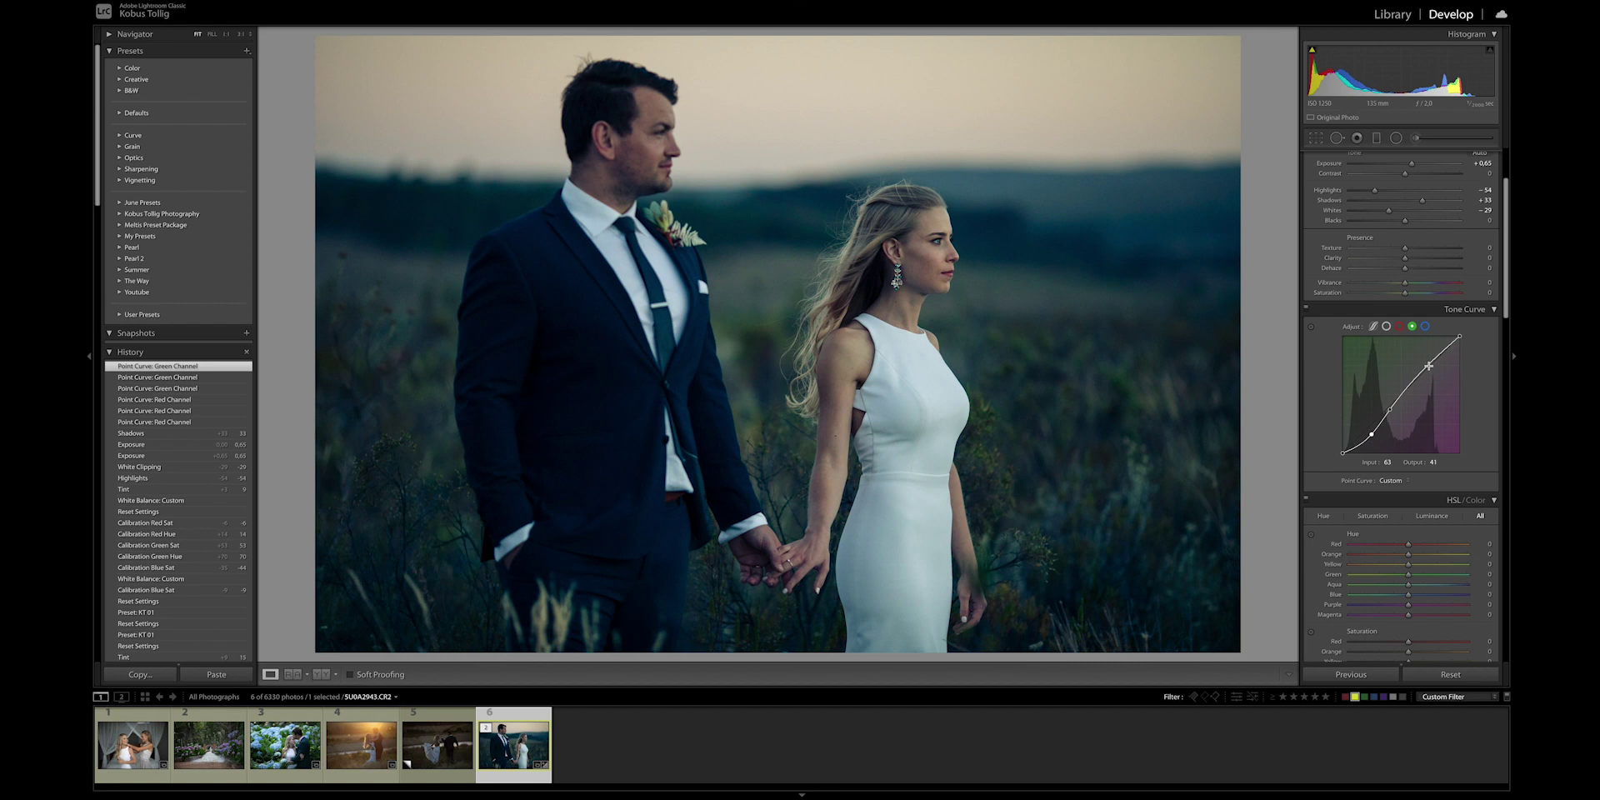
drag(1428, 366, 1433, 367)
Shape the blue channel tone curve by lowering the shadows and placing a midtone point at input 97, output 81
click(1425, 326)
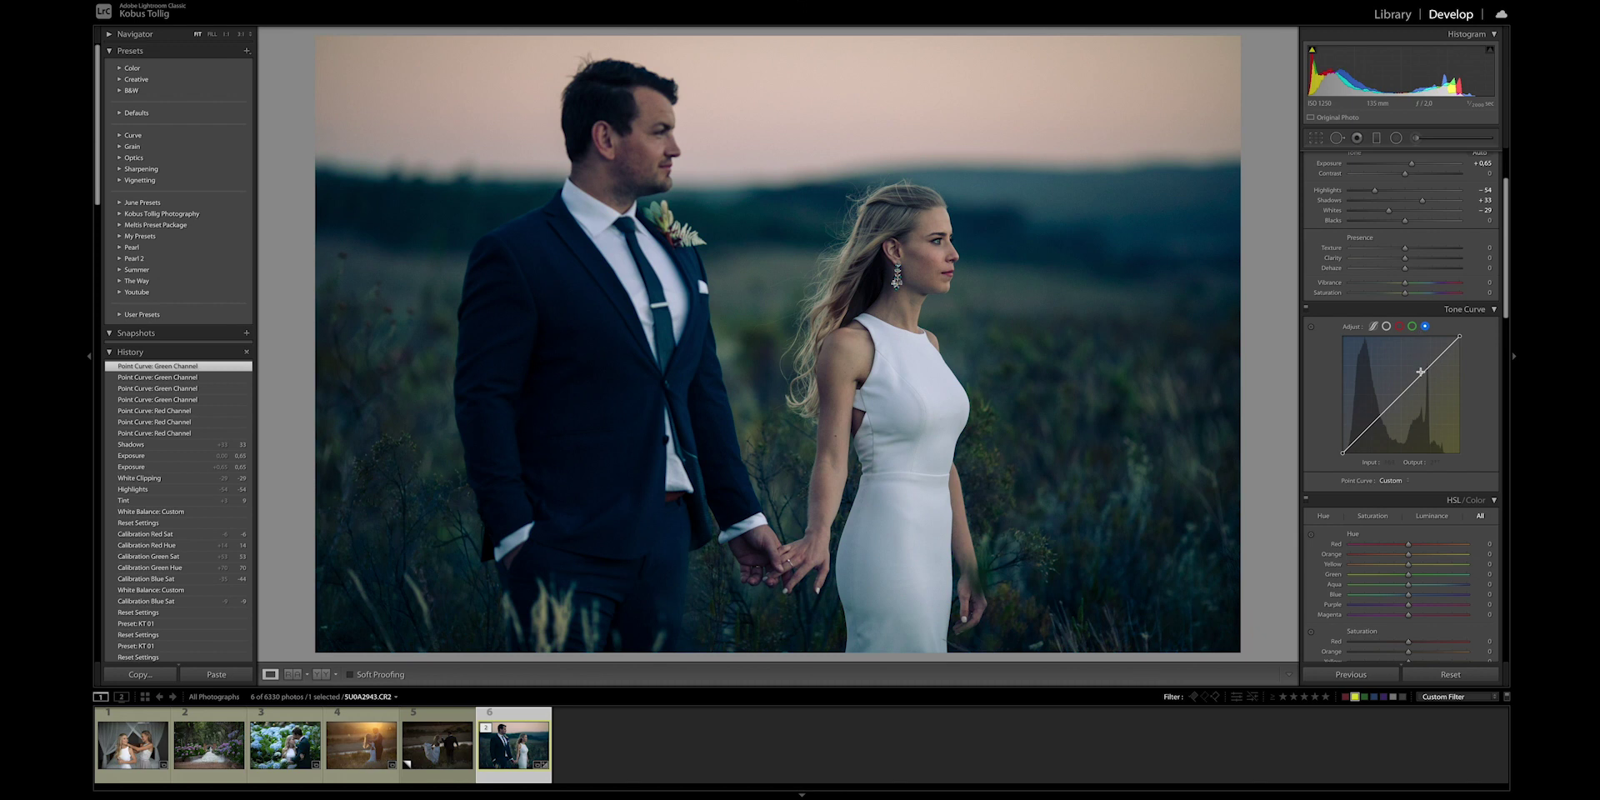
mouse_move(1368, 431)
mouse_down()
mouse_move(1372, 446)
mouse_move(1388, 420)
mouse_up()
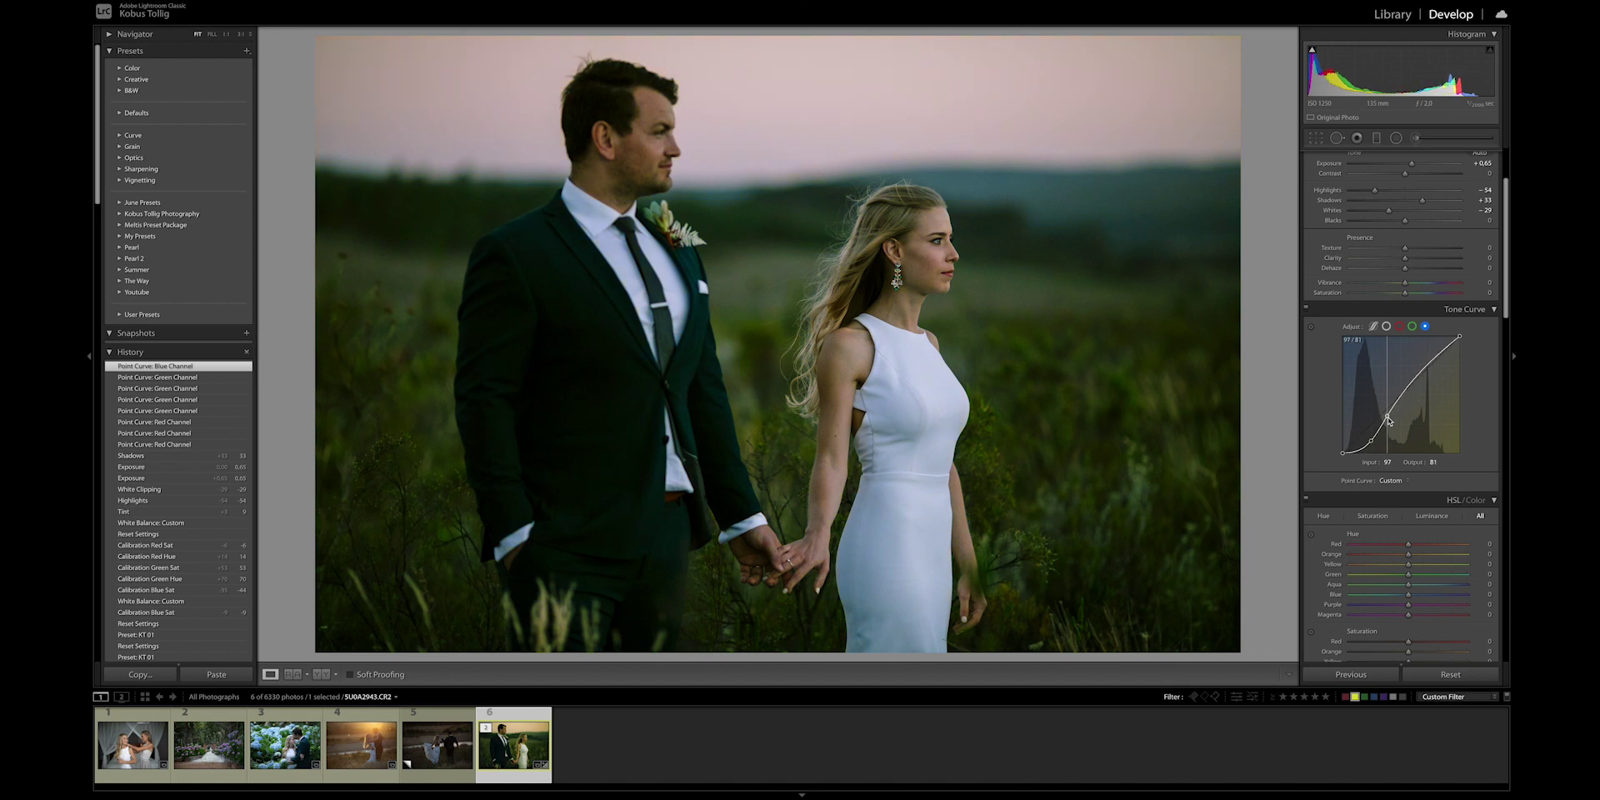
drag(1389, 421, 1388, 421)
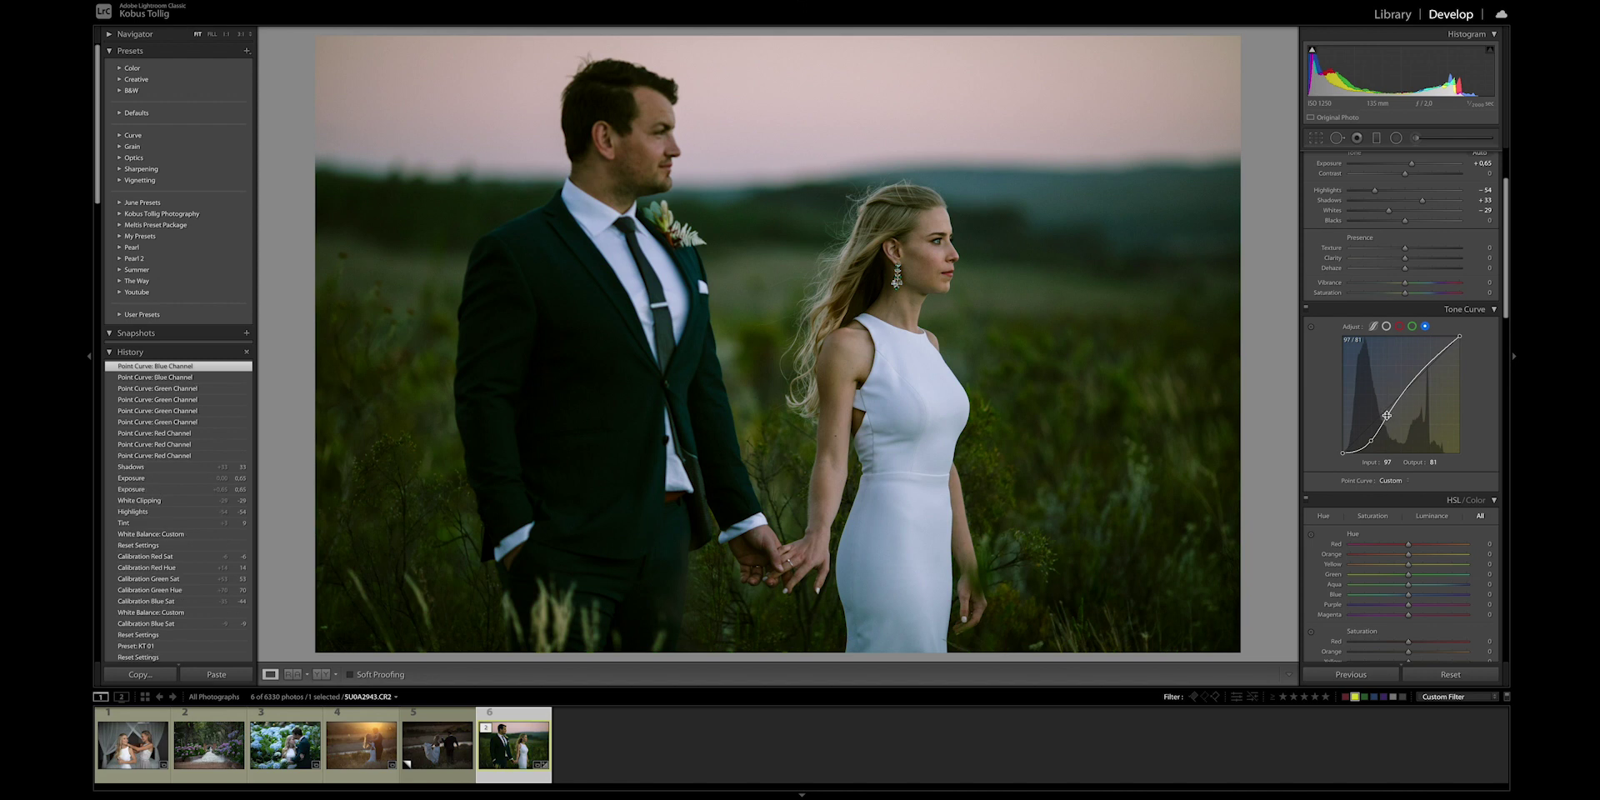
Refine the basic tones by raising Shadows further and setting Blacks to +15, Highlights to −69 and Exposure to +0.70
scroll(1399, 446, down, 1)
scroll(1401, 449, down, 10)
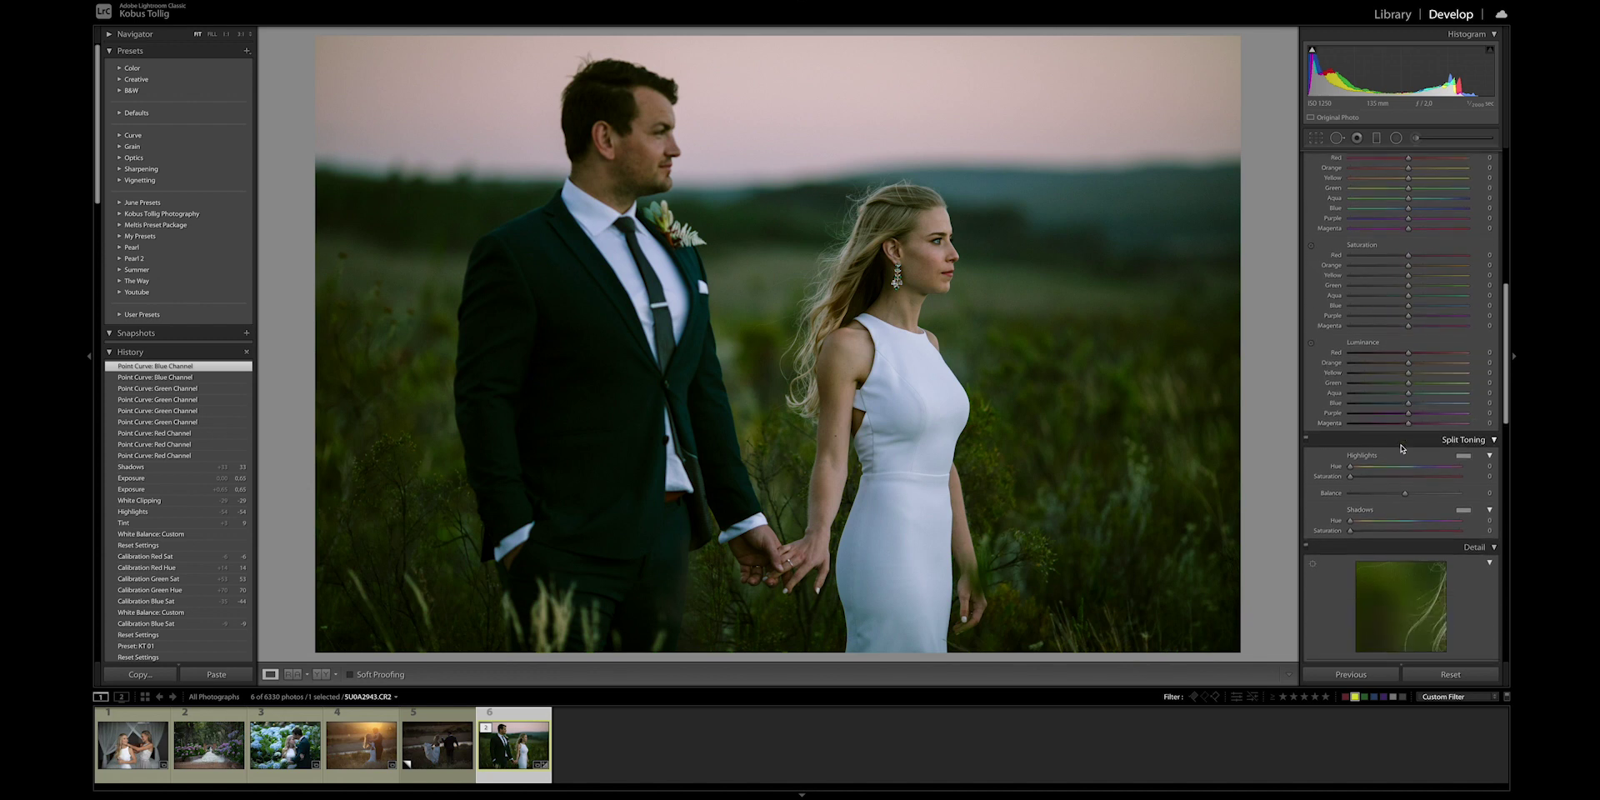
scroll(1401, 448, up, 10)
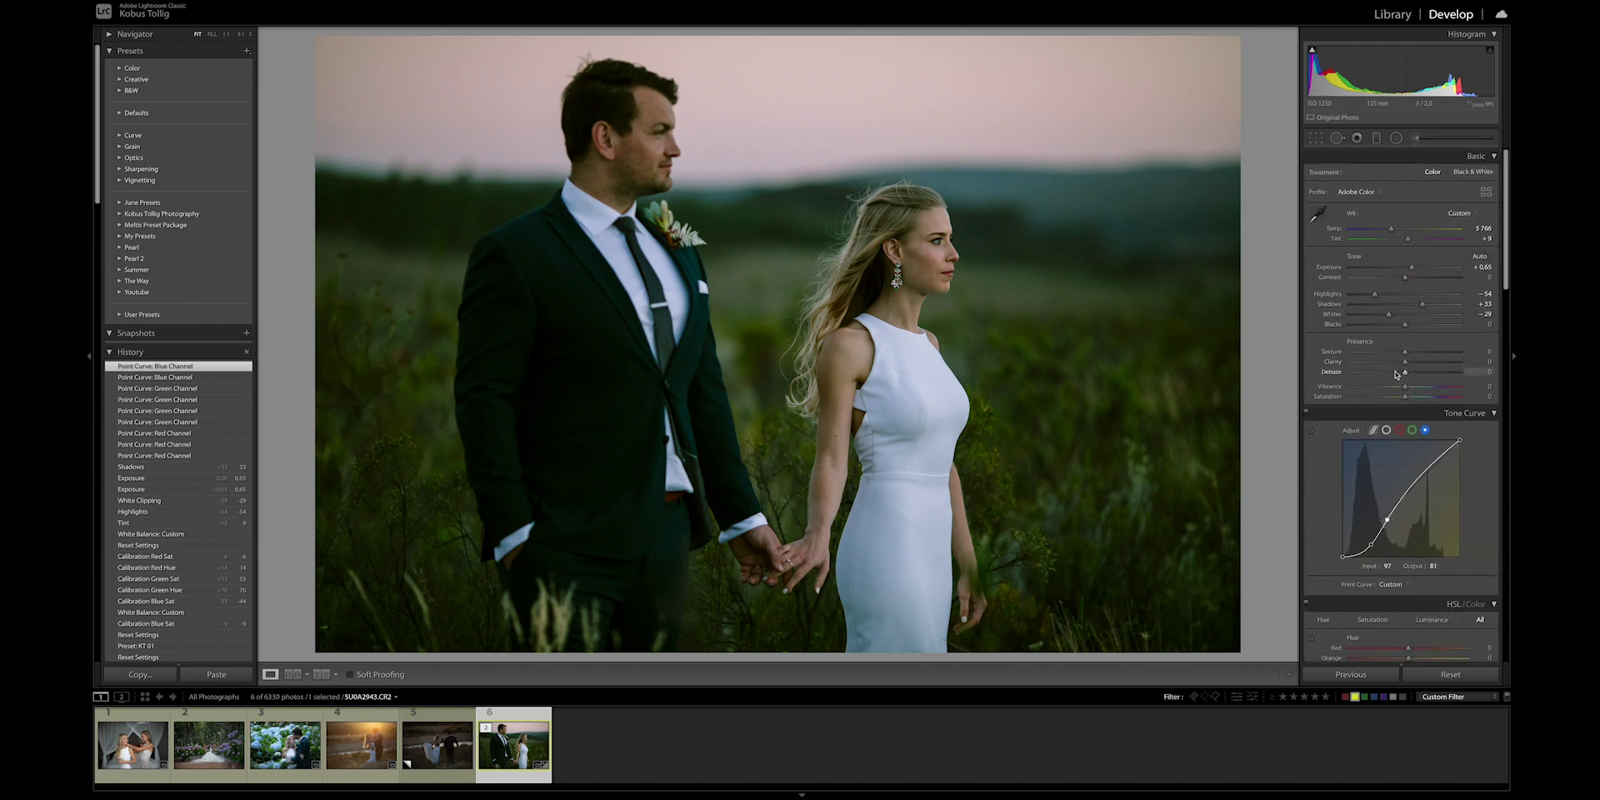
drag(1422, 305, 1428, 305)
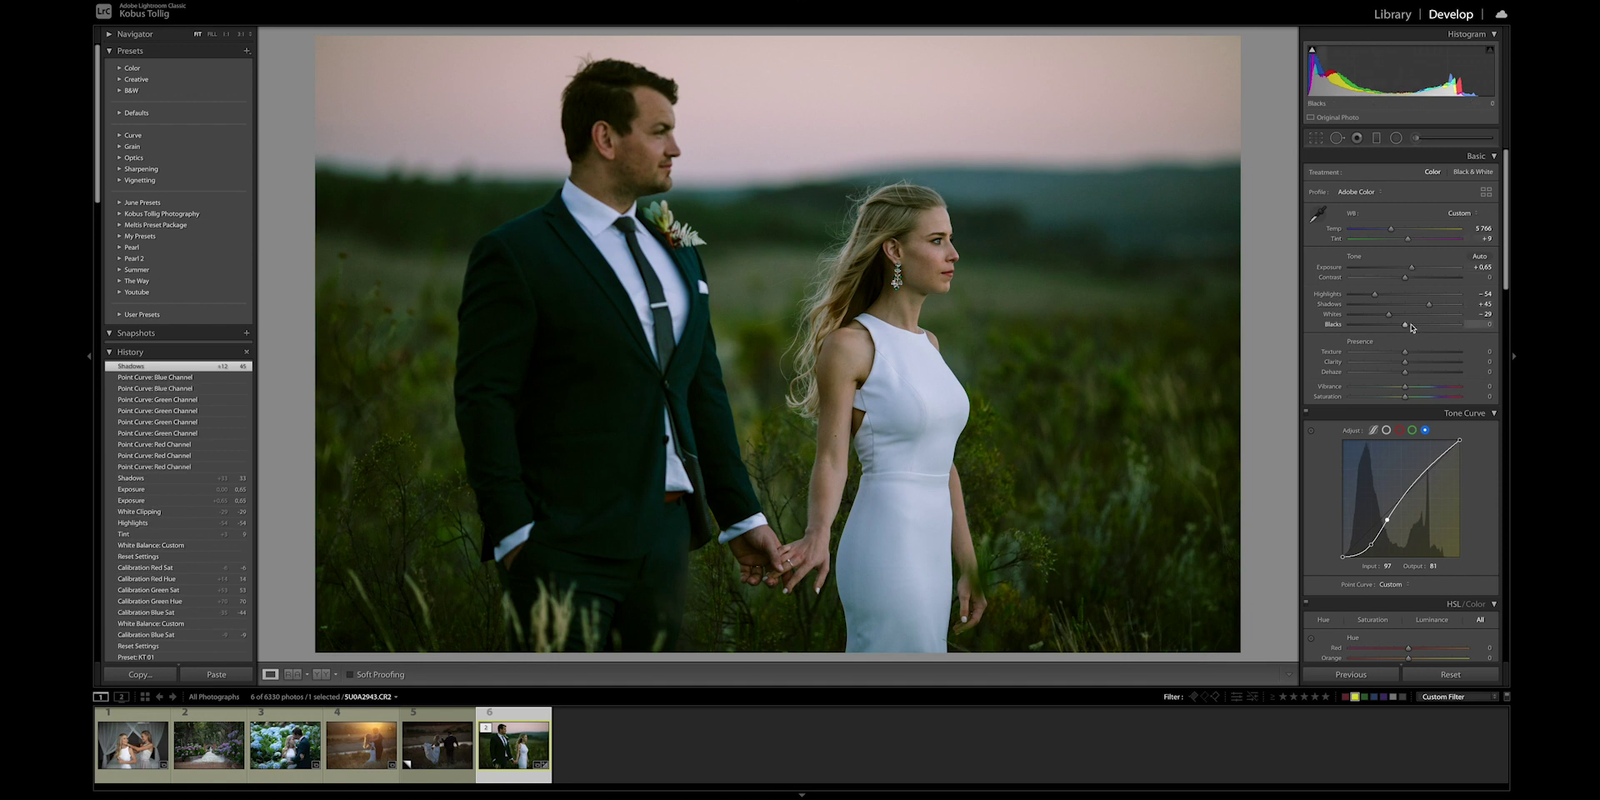
drag(1405, 325, 1369, 298)
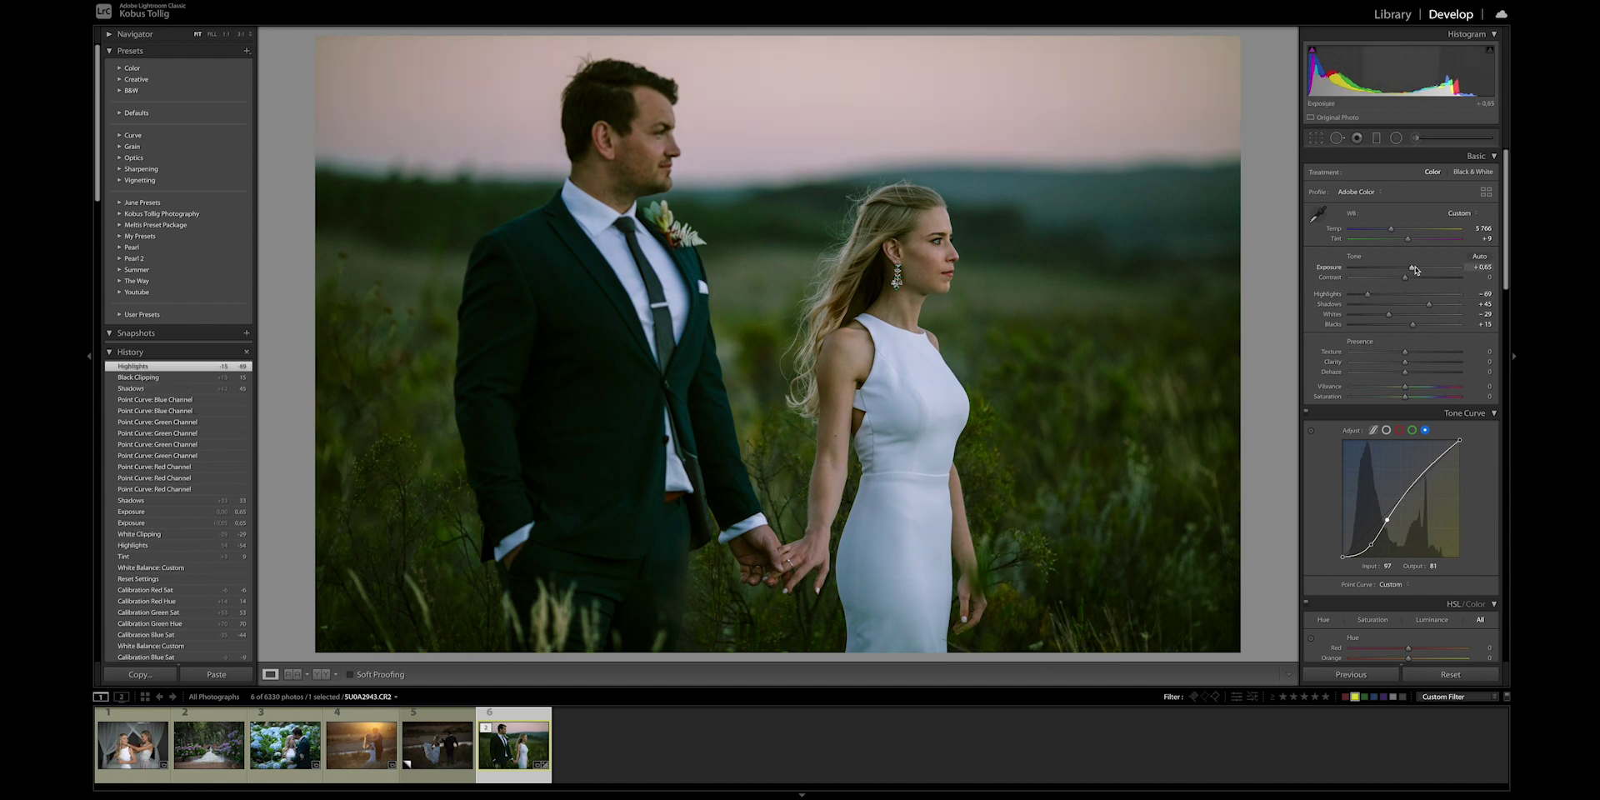
scroll(1414, 270, down, 2)
scroll(1414, 270, up, 3)
Set calibration Blue Primary to hue −8, saturation +11, Green Primary to hue +14, saturation +23, and Red Primary to hue +50, saturation −30
scroll(1414, 271, down, 10)
scroll(1410, 488, up, 1)
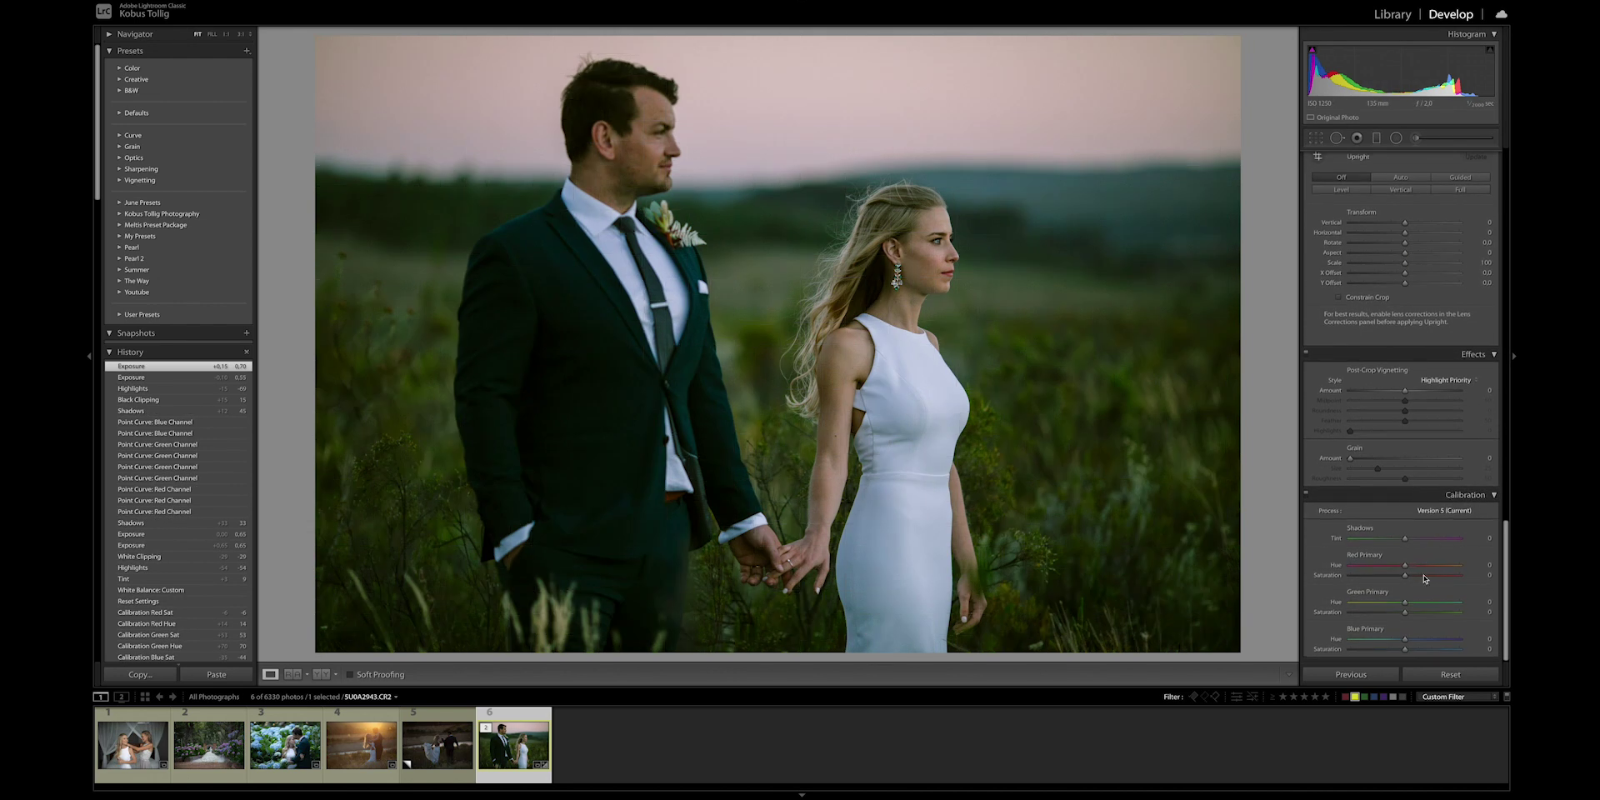
mouse_move(1407, 650)
mouse_down()
mouse_move(1384, 651)
mouse_move(1442, 651)
mouse_move(1412, 651)
mouse_up()
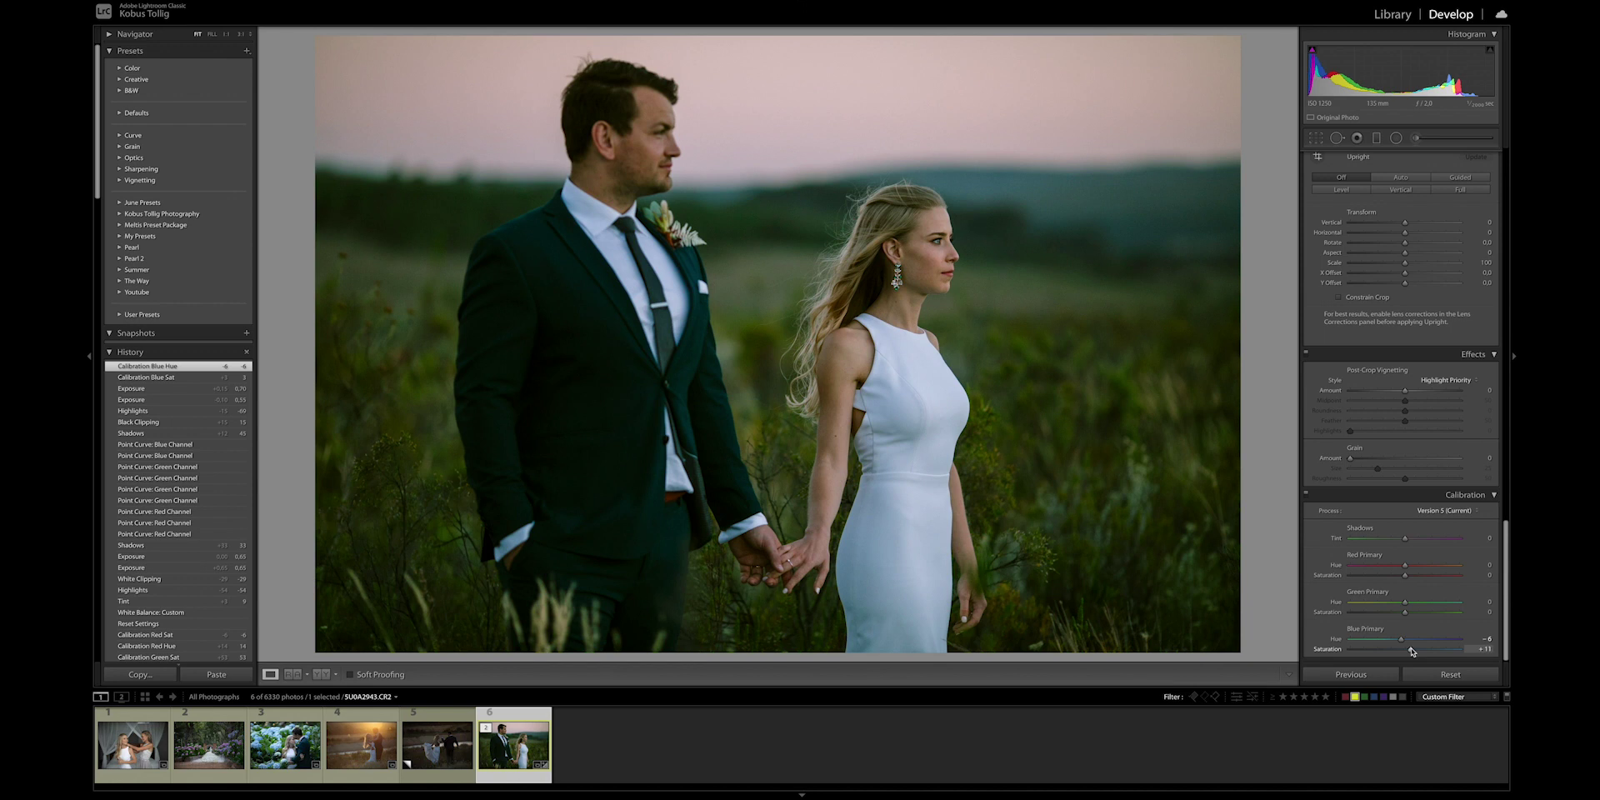
mouse_move(1405, 602)
mouse_down()
mouse_move(1428, 604)
mouse_move(1392, 605)
mouse_move(1421, 617)
mouse_up()
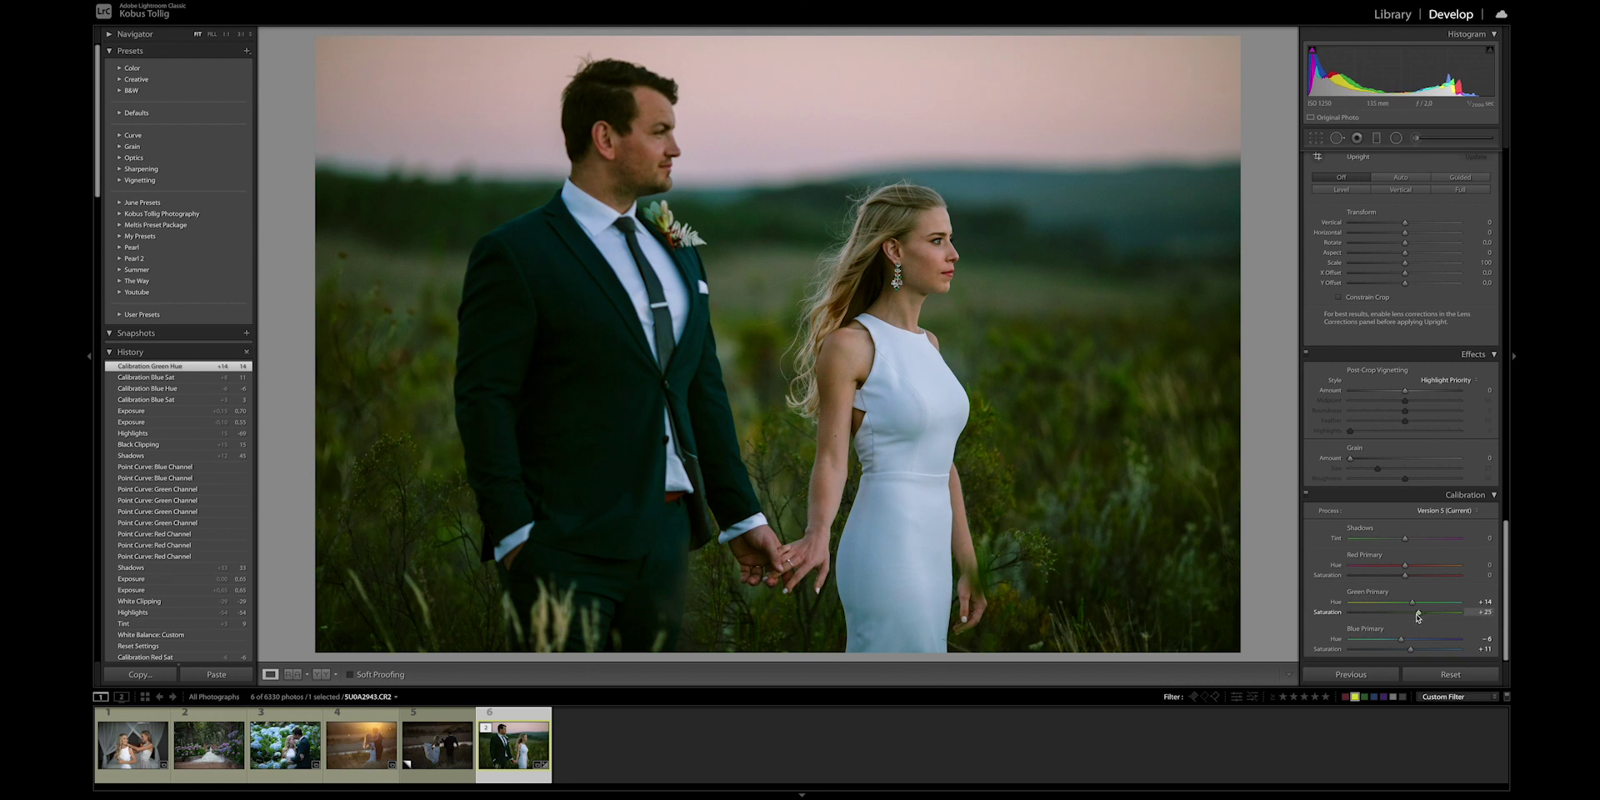
drag(1417, 617, 1418, 617)
mouse_move(1406, 566)
mouse_down()
mouse_move(1442, 569)
mouse_move(1391, 570)
mouse_move(1433, 570)
mouse_up()
mouse_move(1406, 575)
mouse_down()
mouse_move(1429, 580)
mouse_move(1388, 582)
mouse_up()
Split-tone the highlights with hue 49 and saturation 18, and give the shadows a subtle warm orange tint
scroll(1422, 487, up, 8)
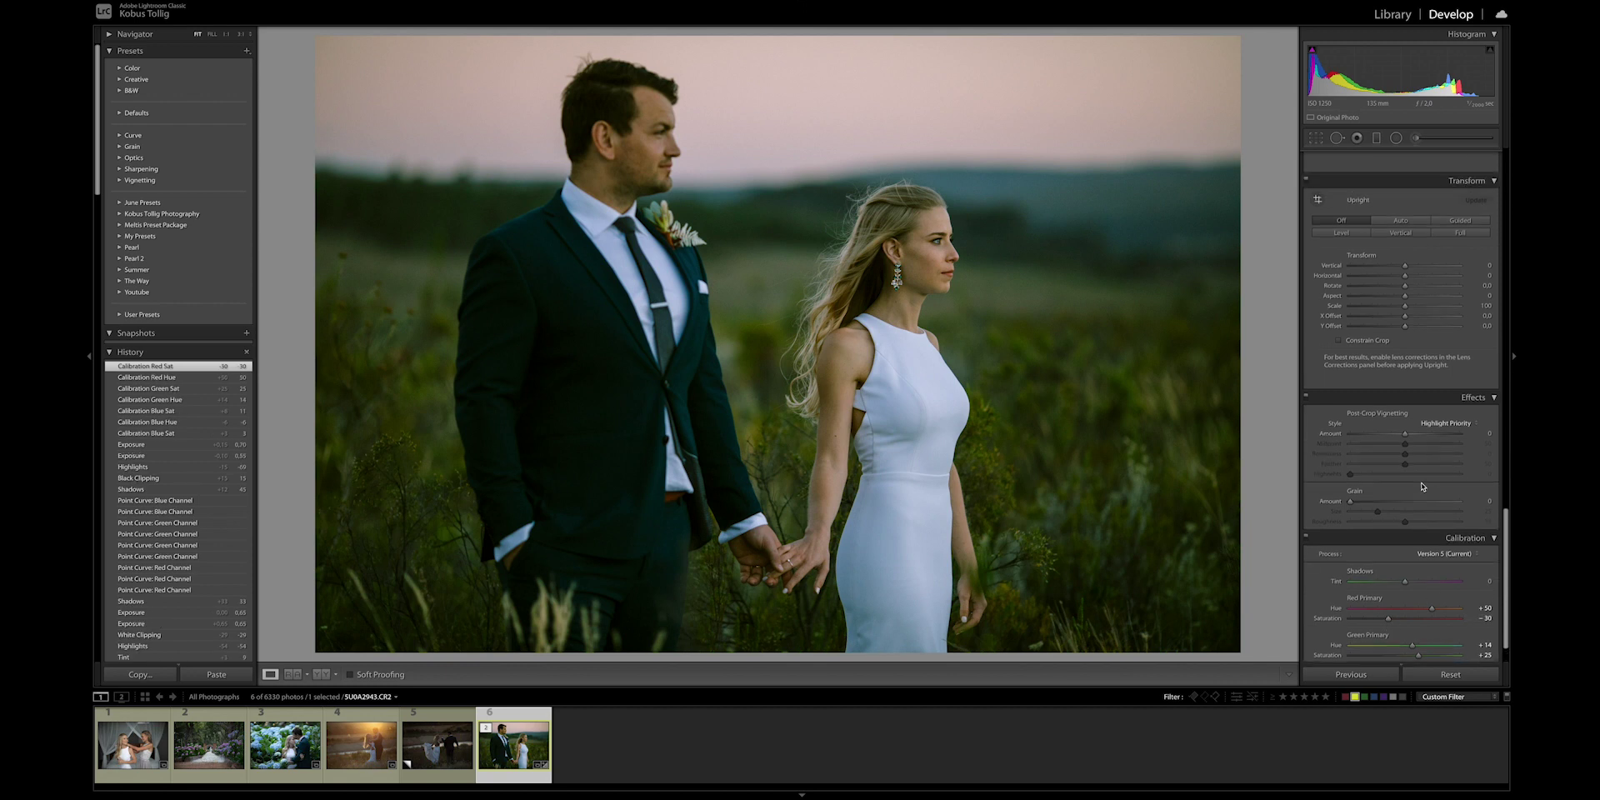
scroll(1422, 486, up, 5)
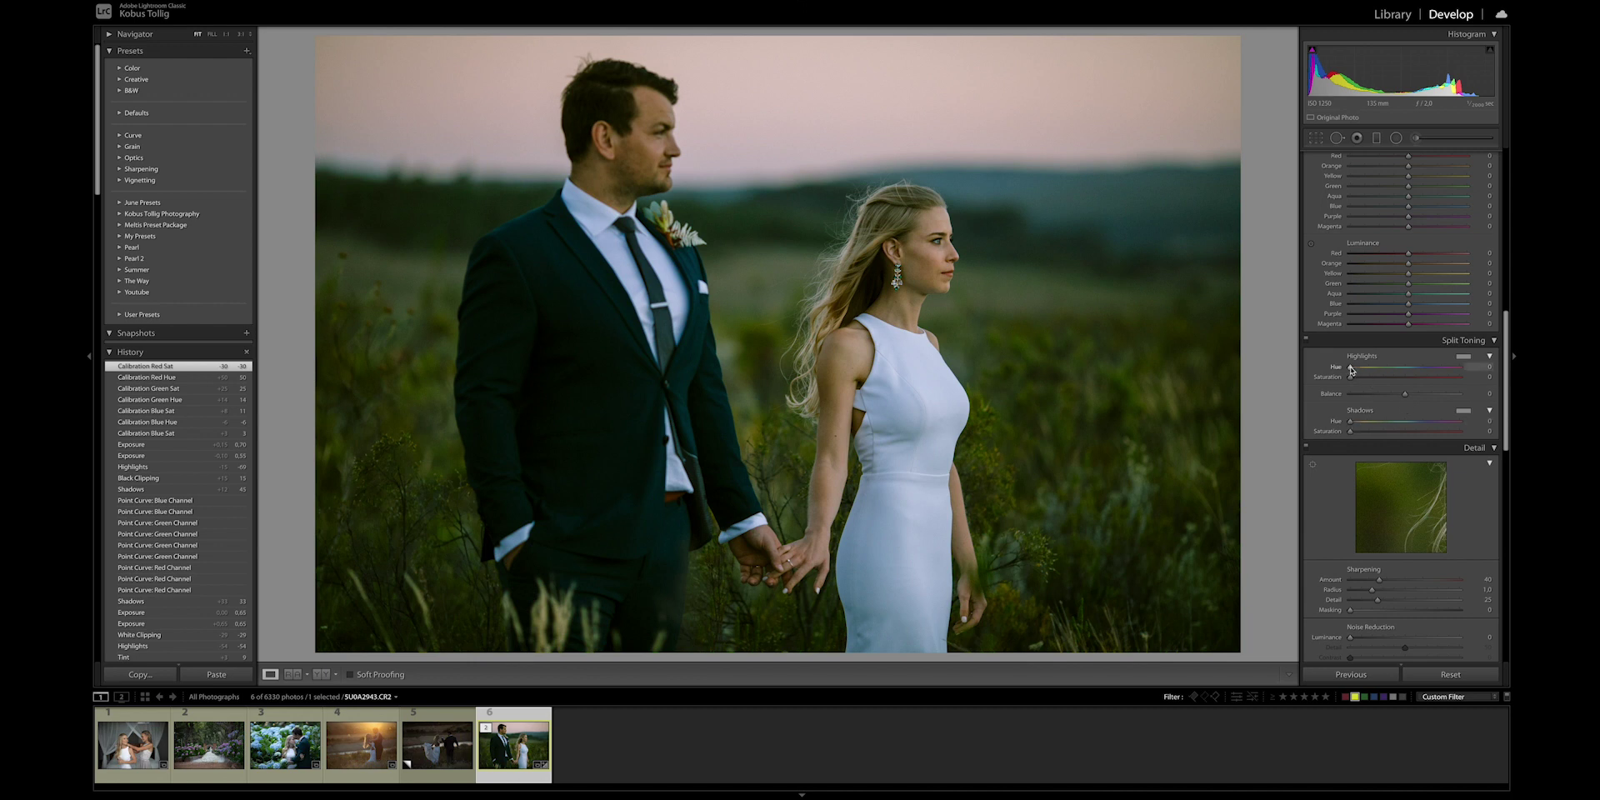
drag(1350, 377, 1459, 377)
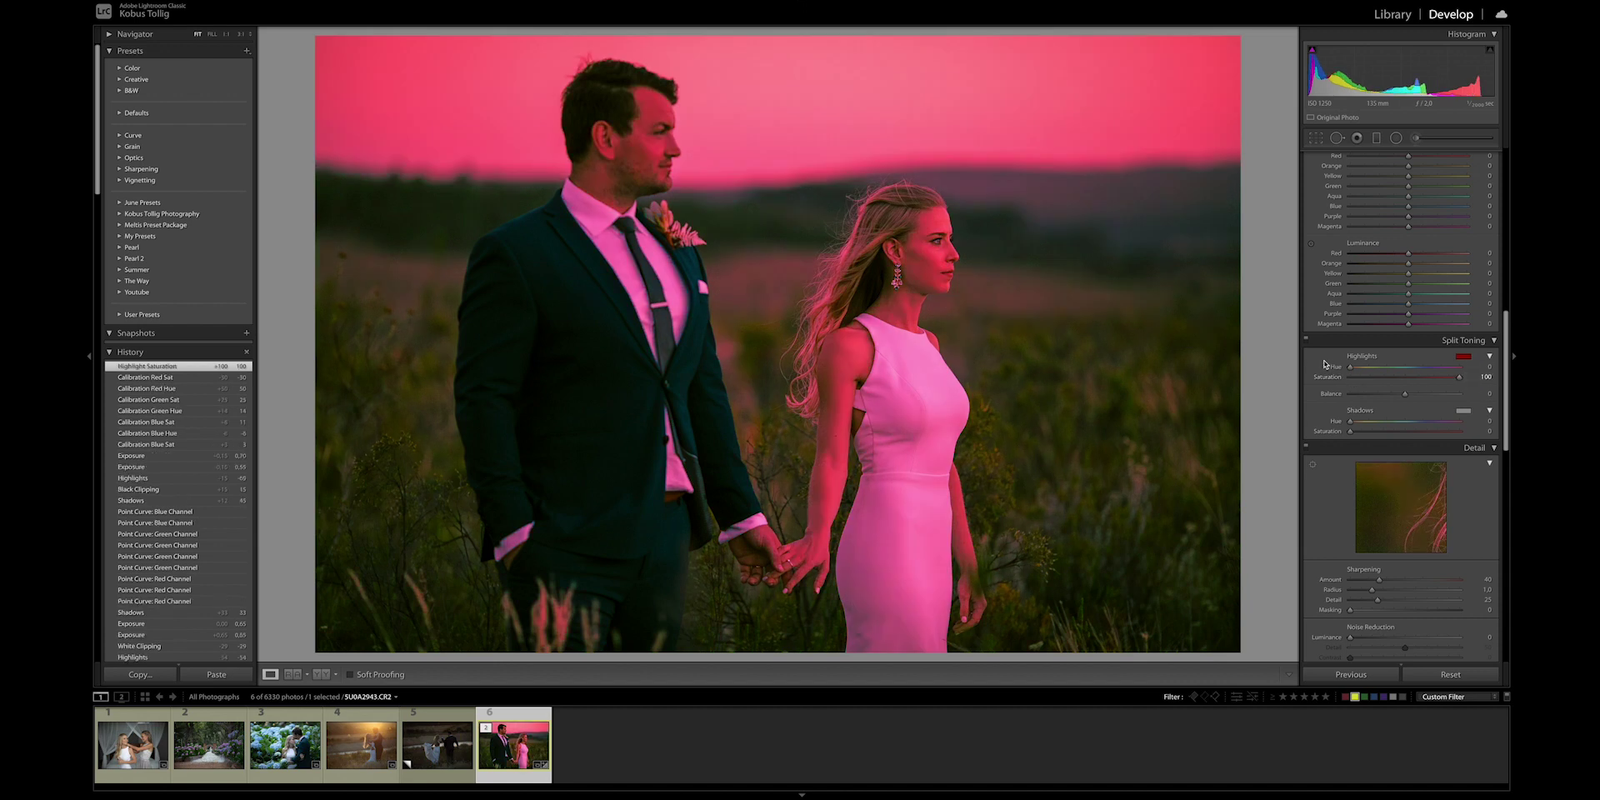
drag(1351, 371, 1459, 426)
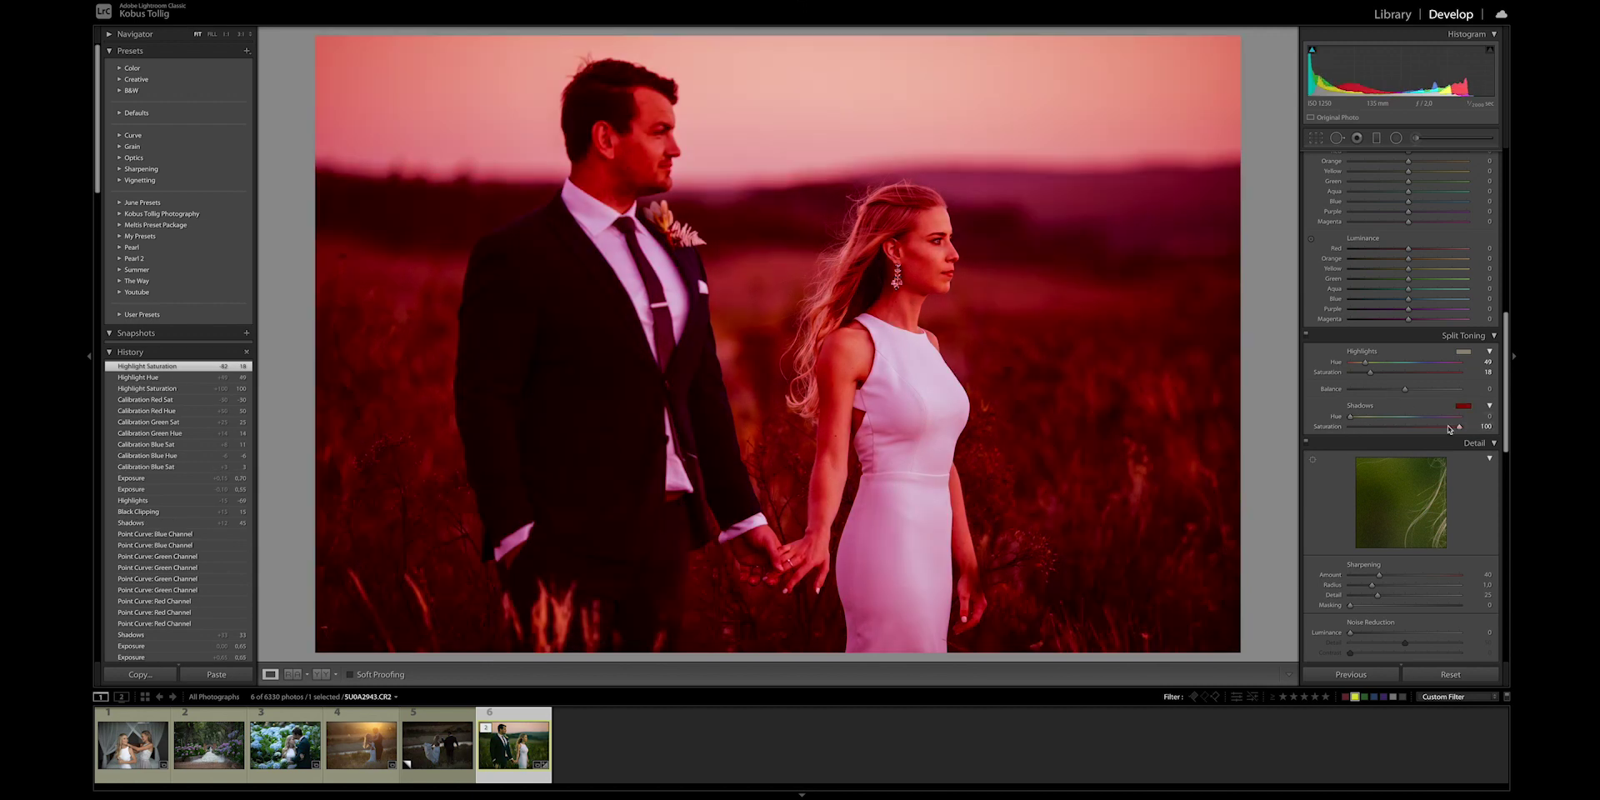
mouse_move(1352, 419)
mouse_down()
mouse_move(1457, 427)
mouse_move(1367, 429)
mouse_up()
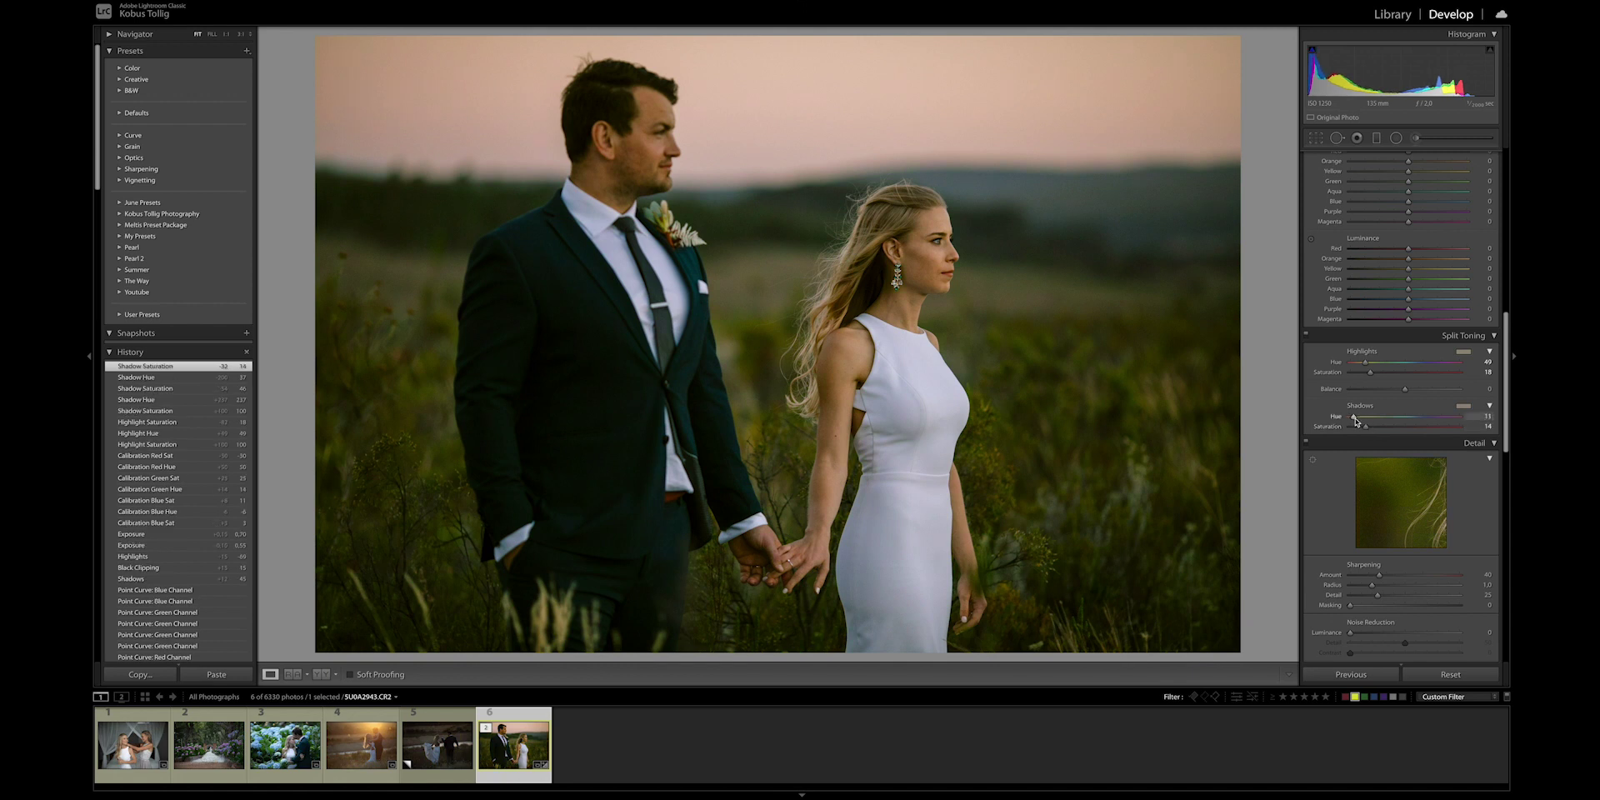
drag(1361, 421, 1368, 429)
Adjust white balance to Temp 5,969 and Tint +23, and set orange to hue −13, saturation −12 with slightly raised luminance
scroll(1426, 358, up, 10)
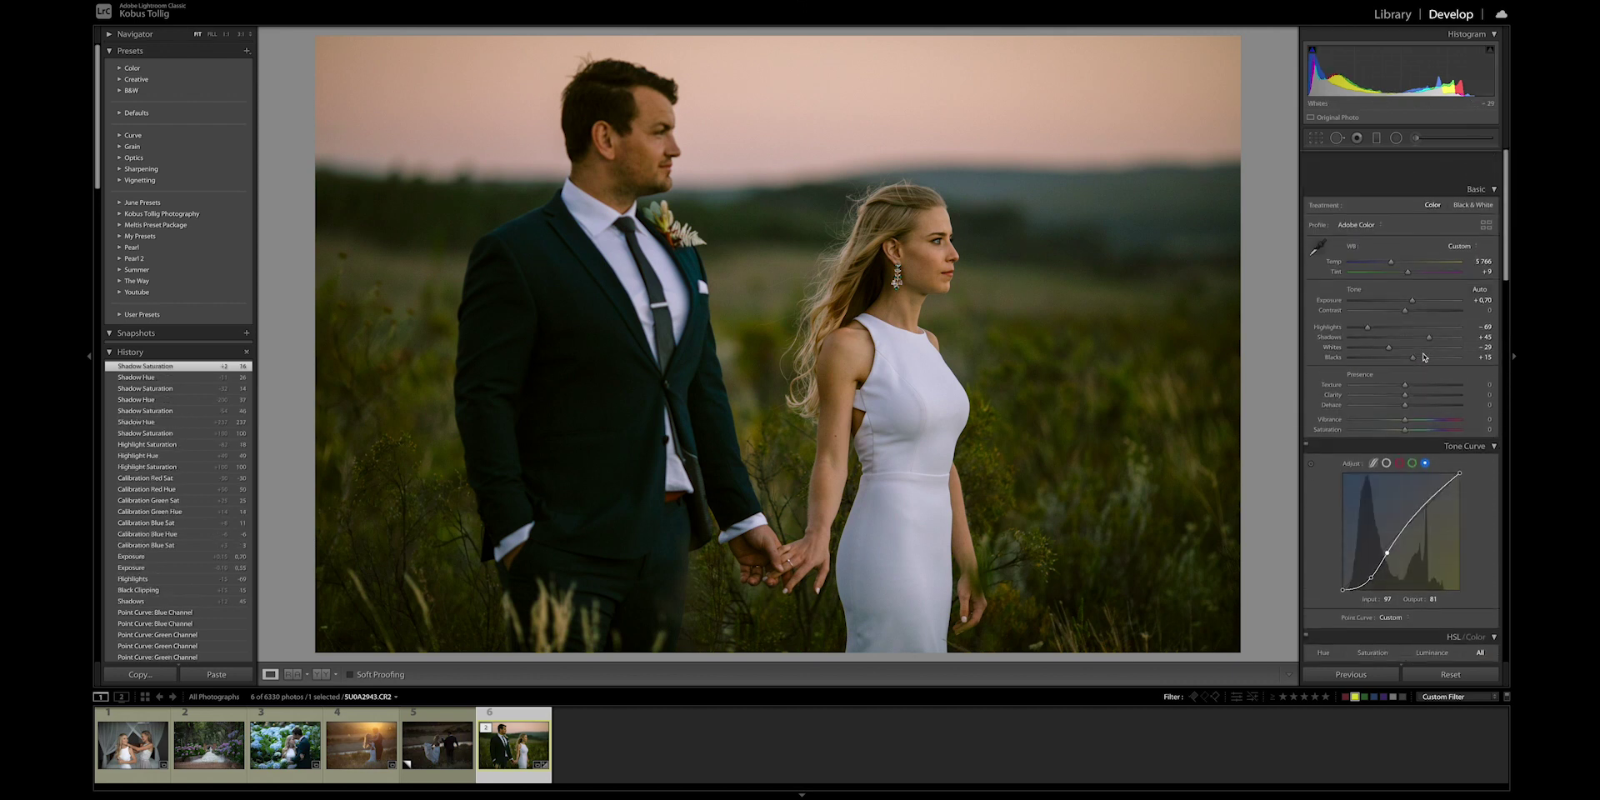
click(1413, 269)
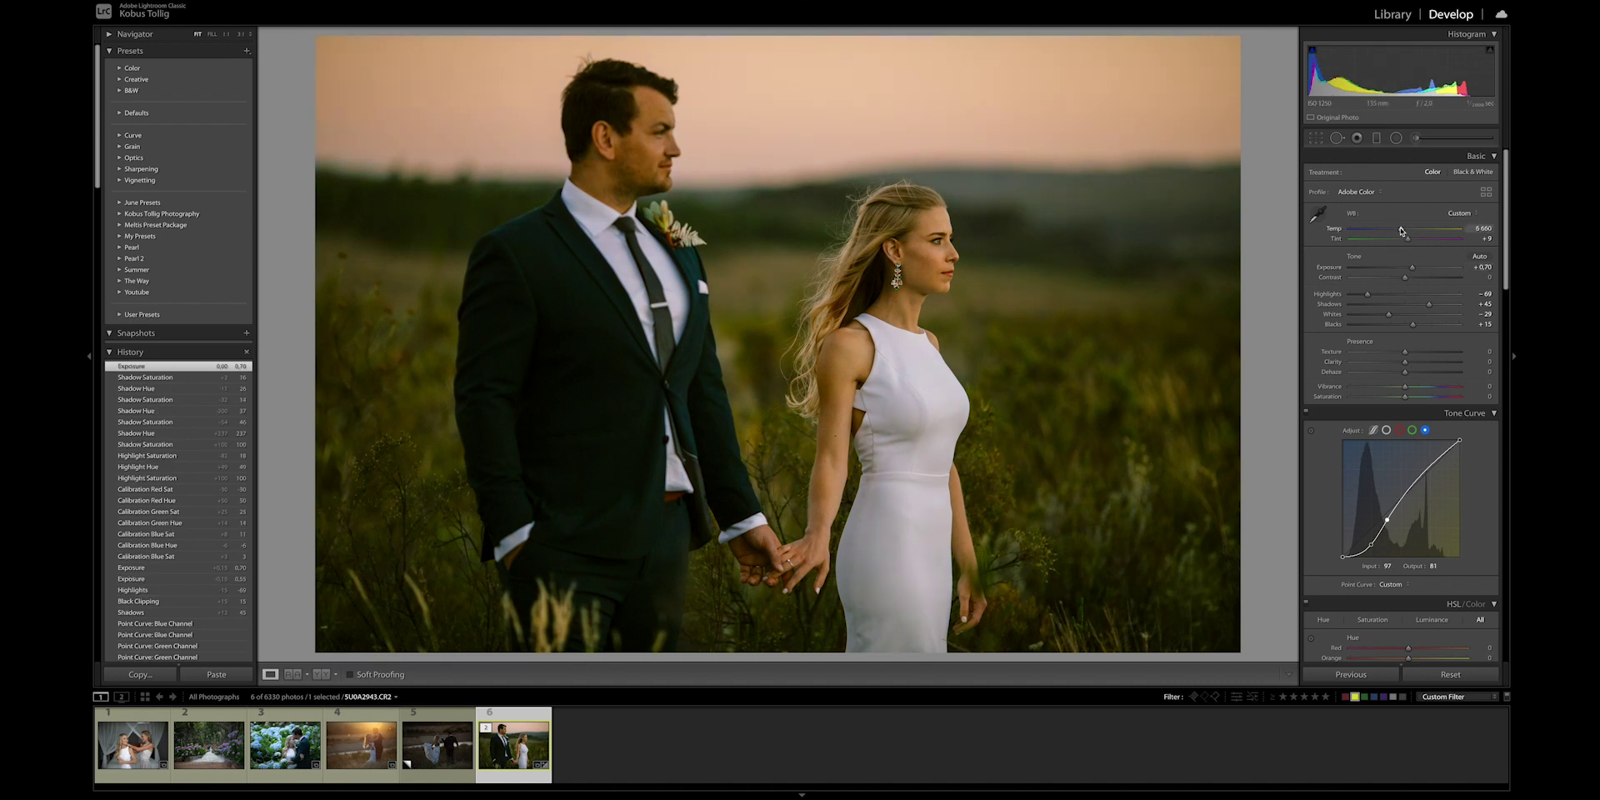
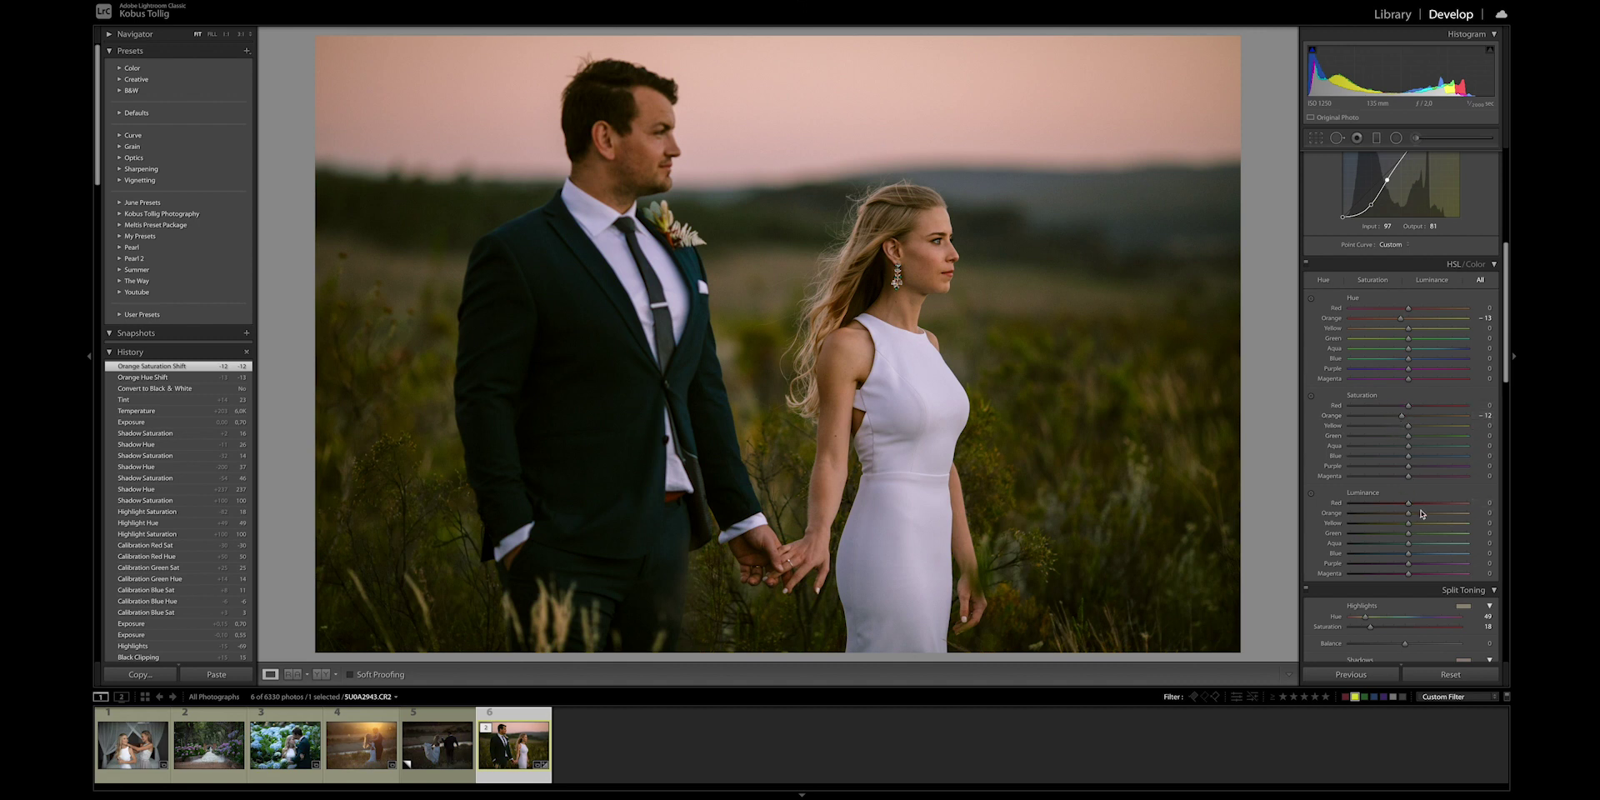
drag(1408, 516, 1412, 518)
Compare the edited photo with its unedited version and return to the edited view
scroll(1393, 481, up, 6)
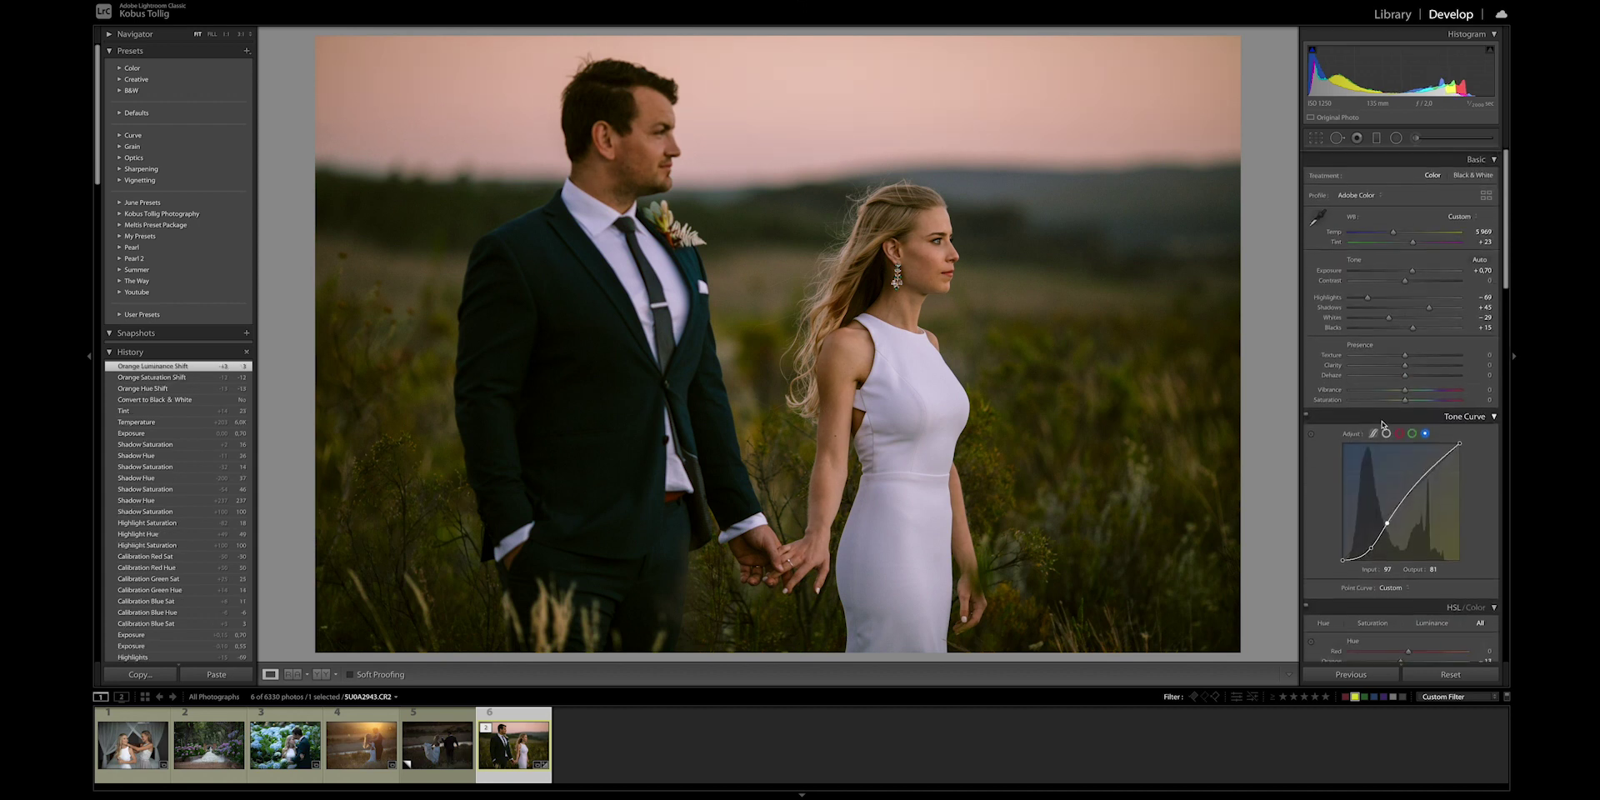
key(backslash)
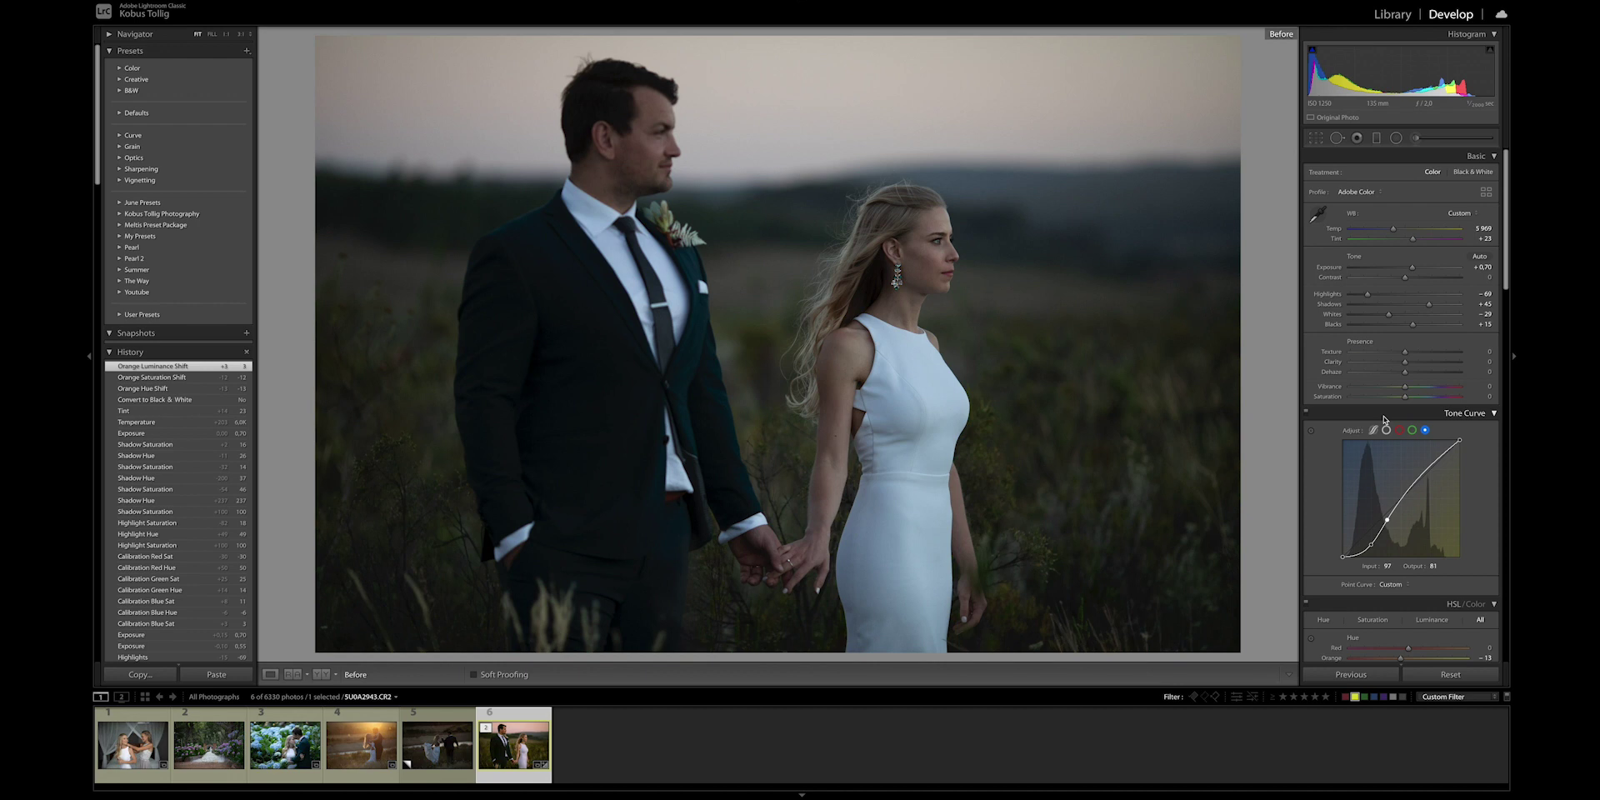
key(backslash)
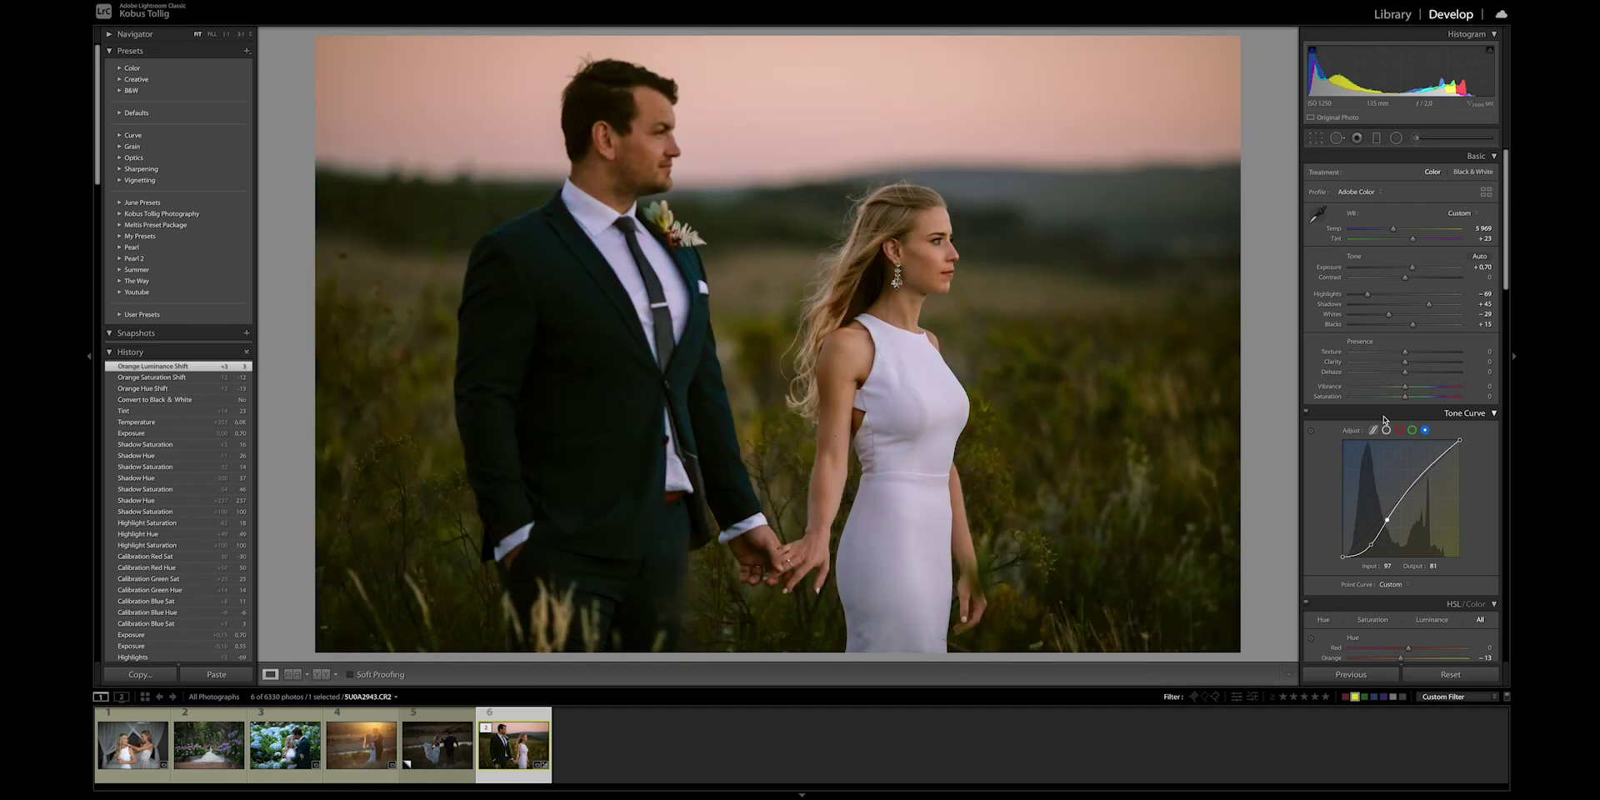
Recheck the current grade against the original photo before refining it further
key(backslash)
key(backslash)
Set sharpening Masking to 68 and Luminance noise reduction to 30, and check the bride's detail up close
scroll(1425, 367, down, 15)
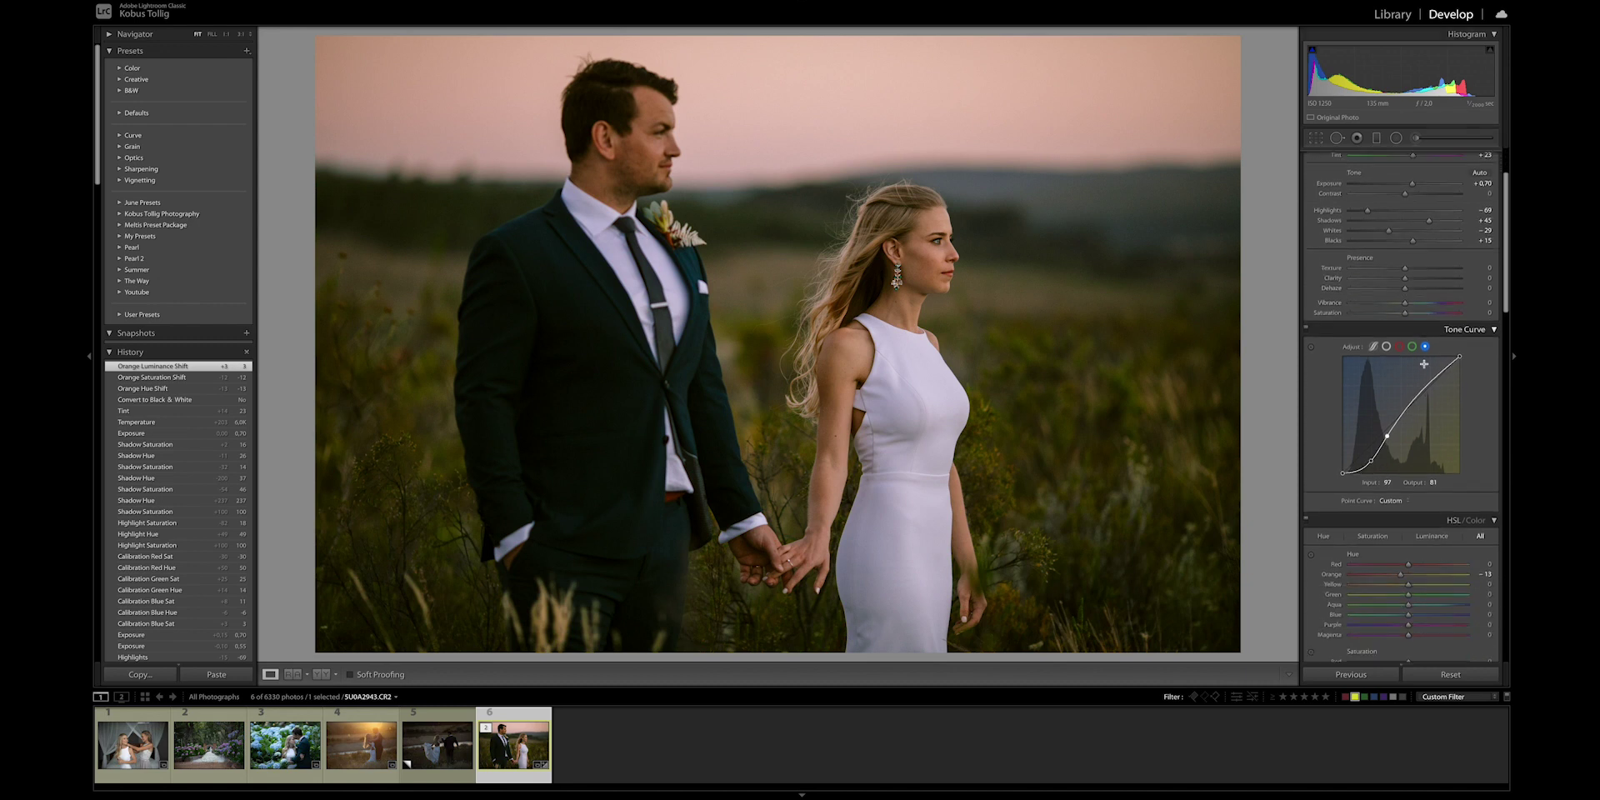
scroll(1424, 367, down, 5)
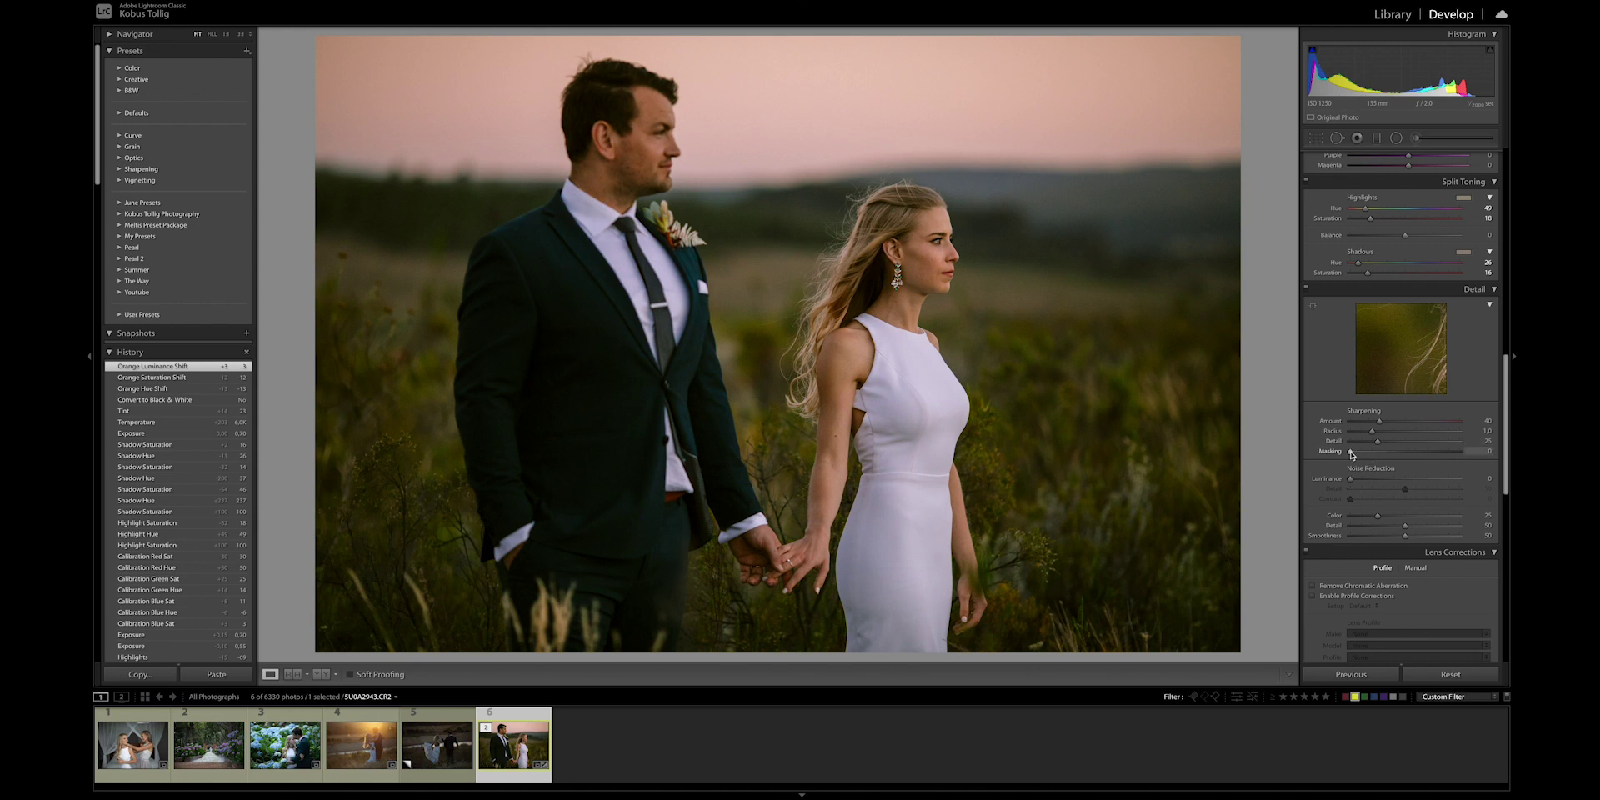
drag(1351, 454, 1424, 456)
key(alt)
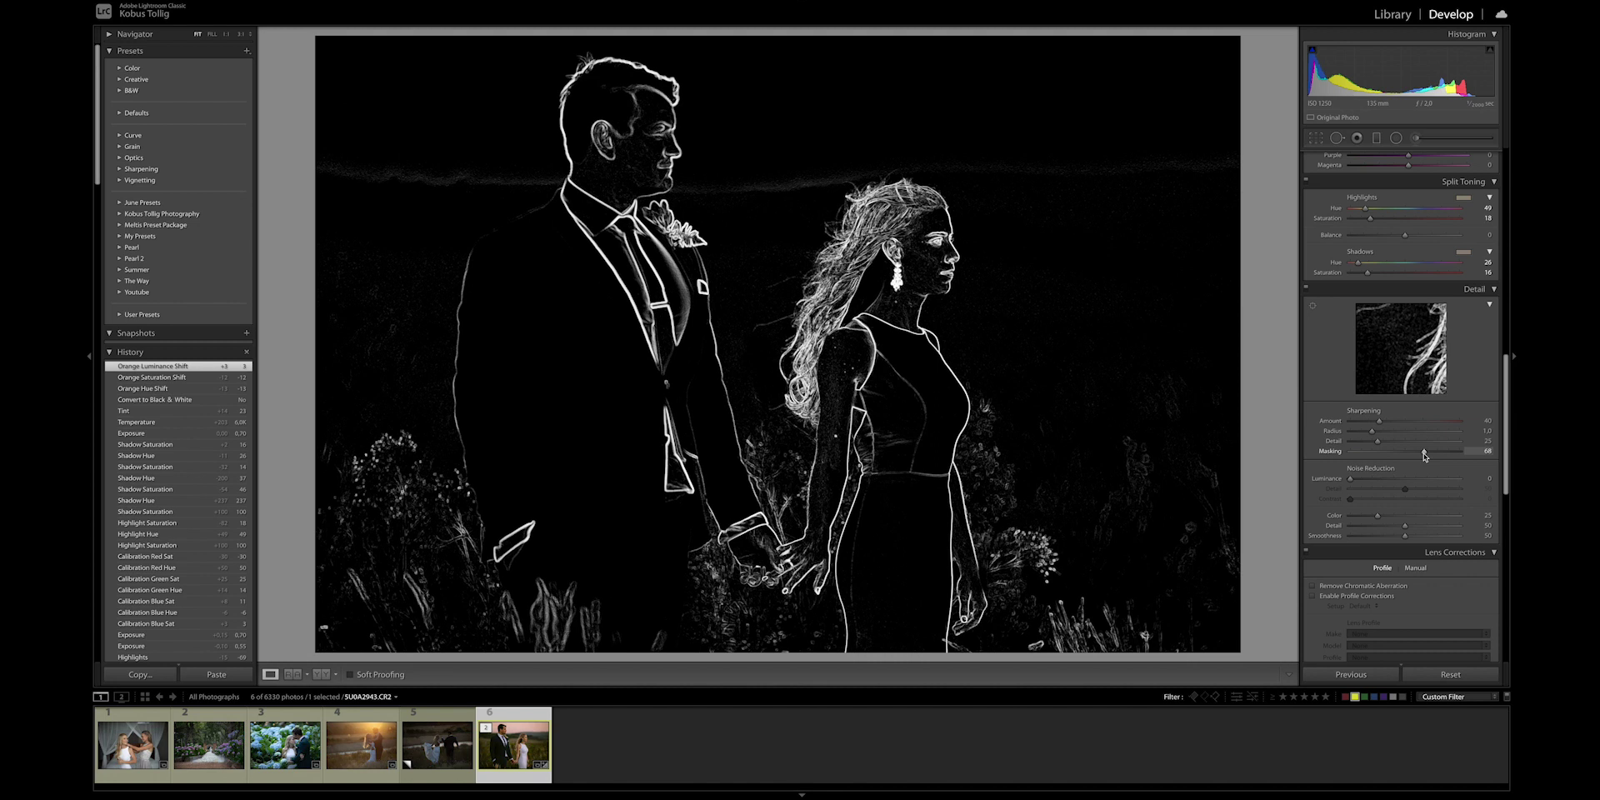
drag(1424, 455, 1382, 479)
click(1015, 262)
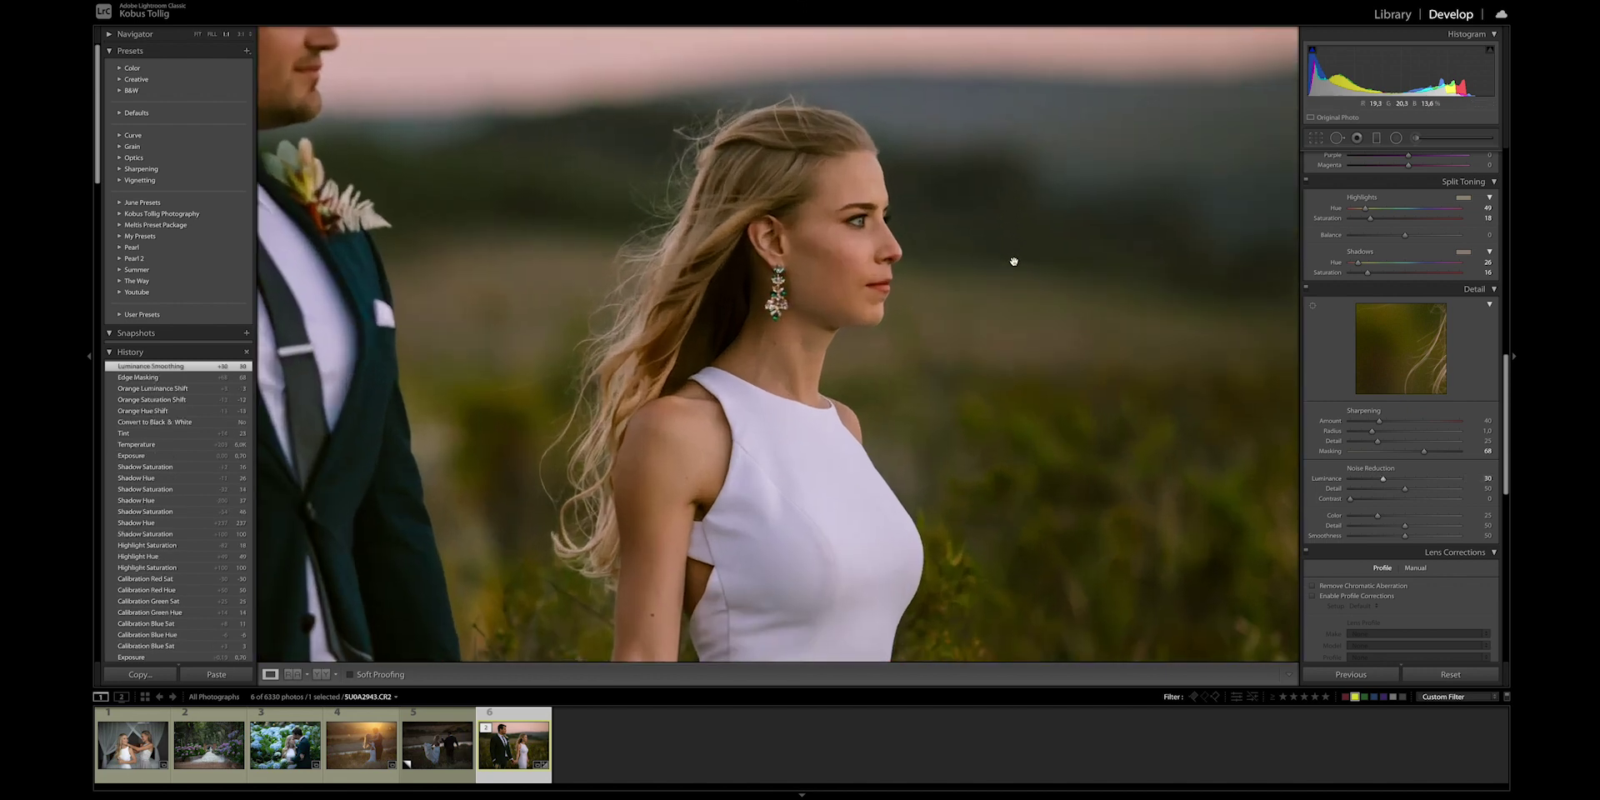
click(1014, 262)
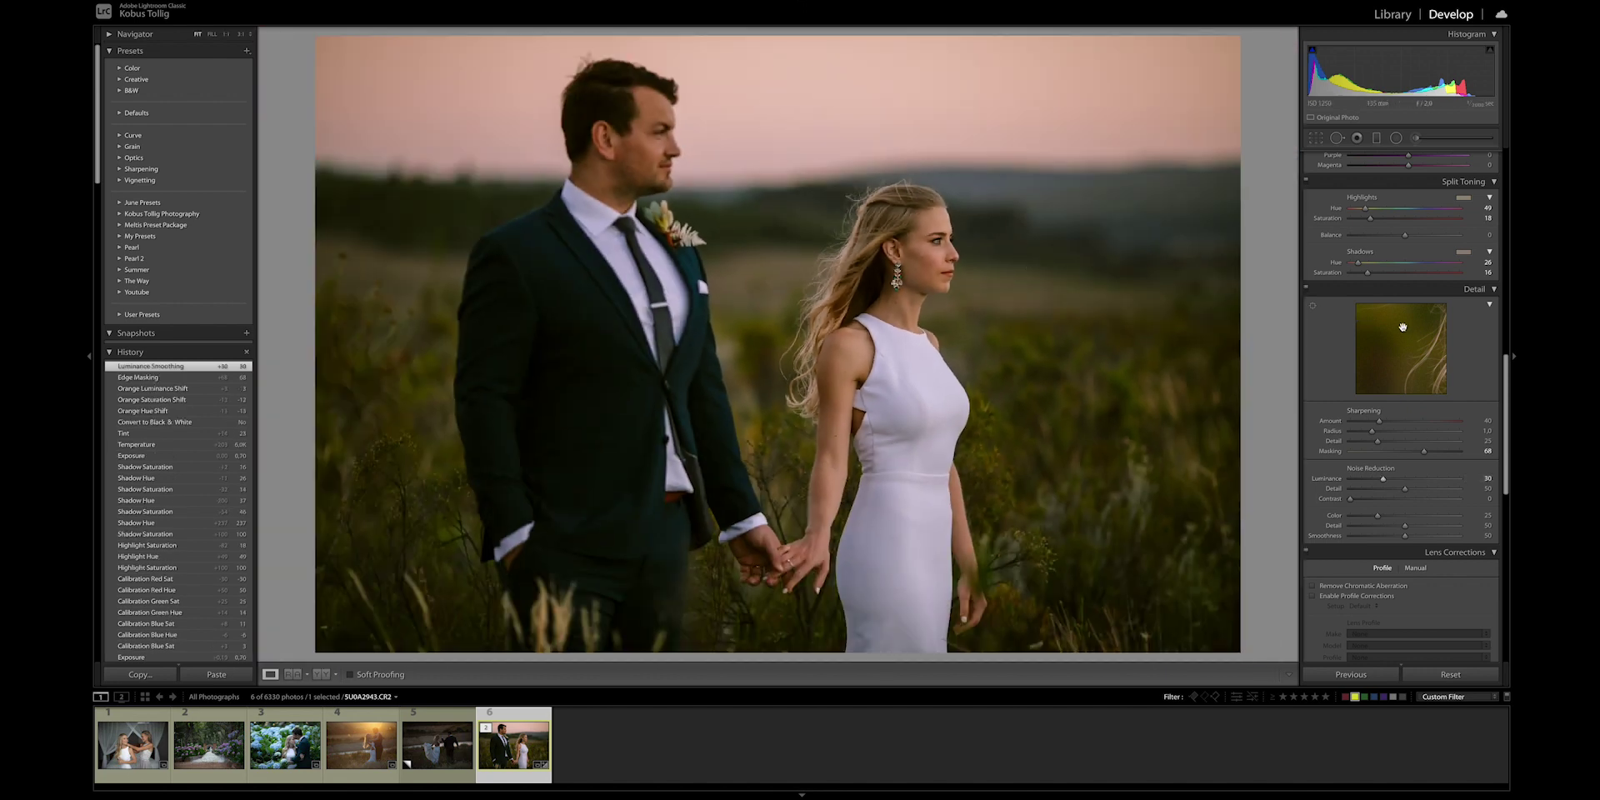
Set HSL saturation to −54 for yellow and −36 for green, and luminance to +77 for yellow and +10 for green
scroll(1397, 324, up, 5)
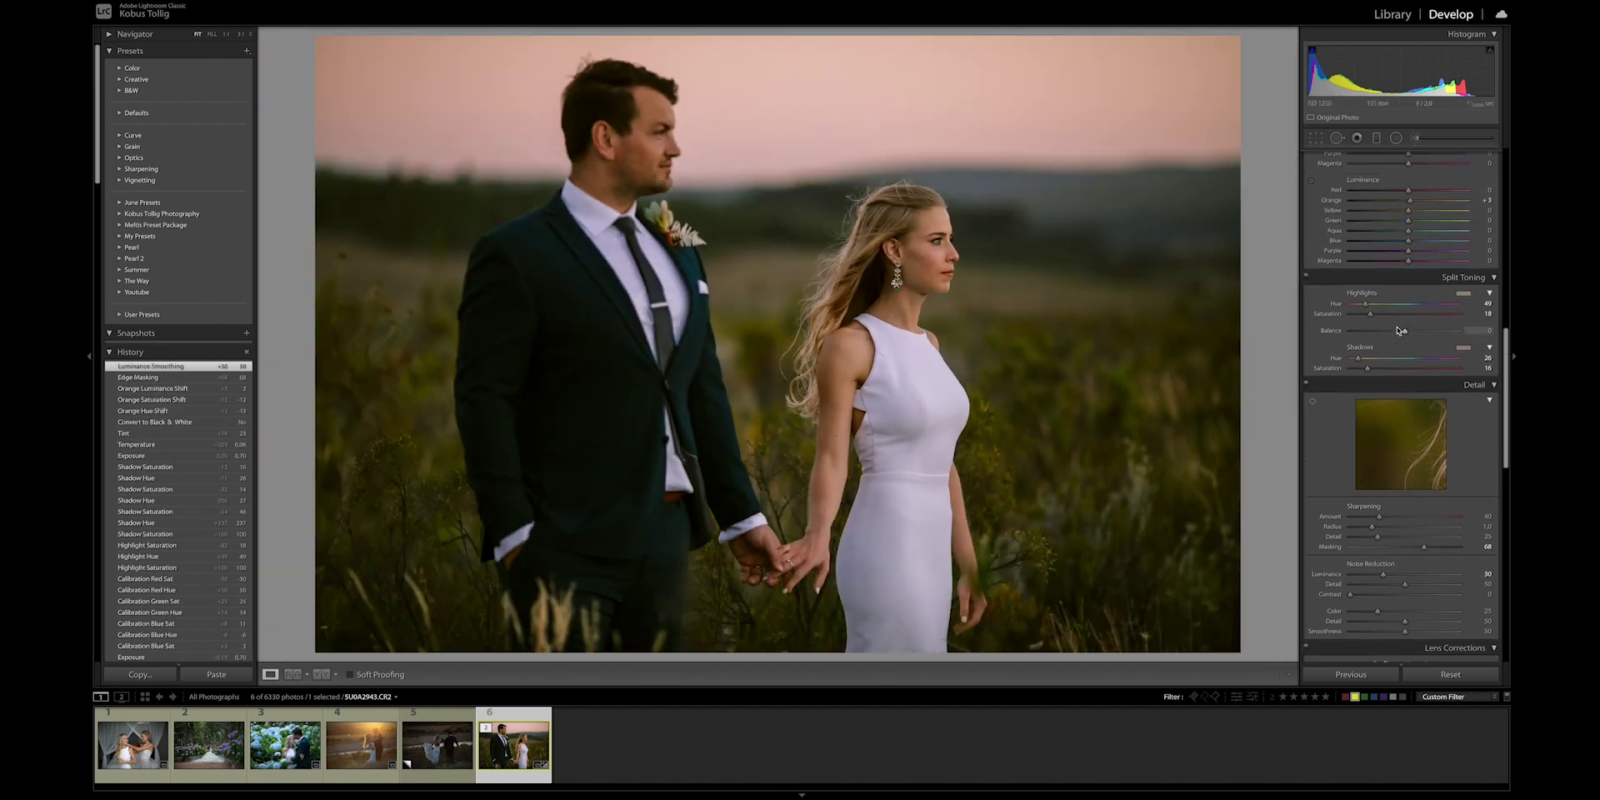
scroll(1399, 330, up, 2)
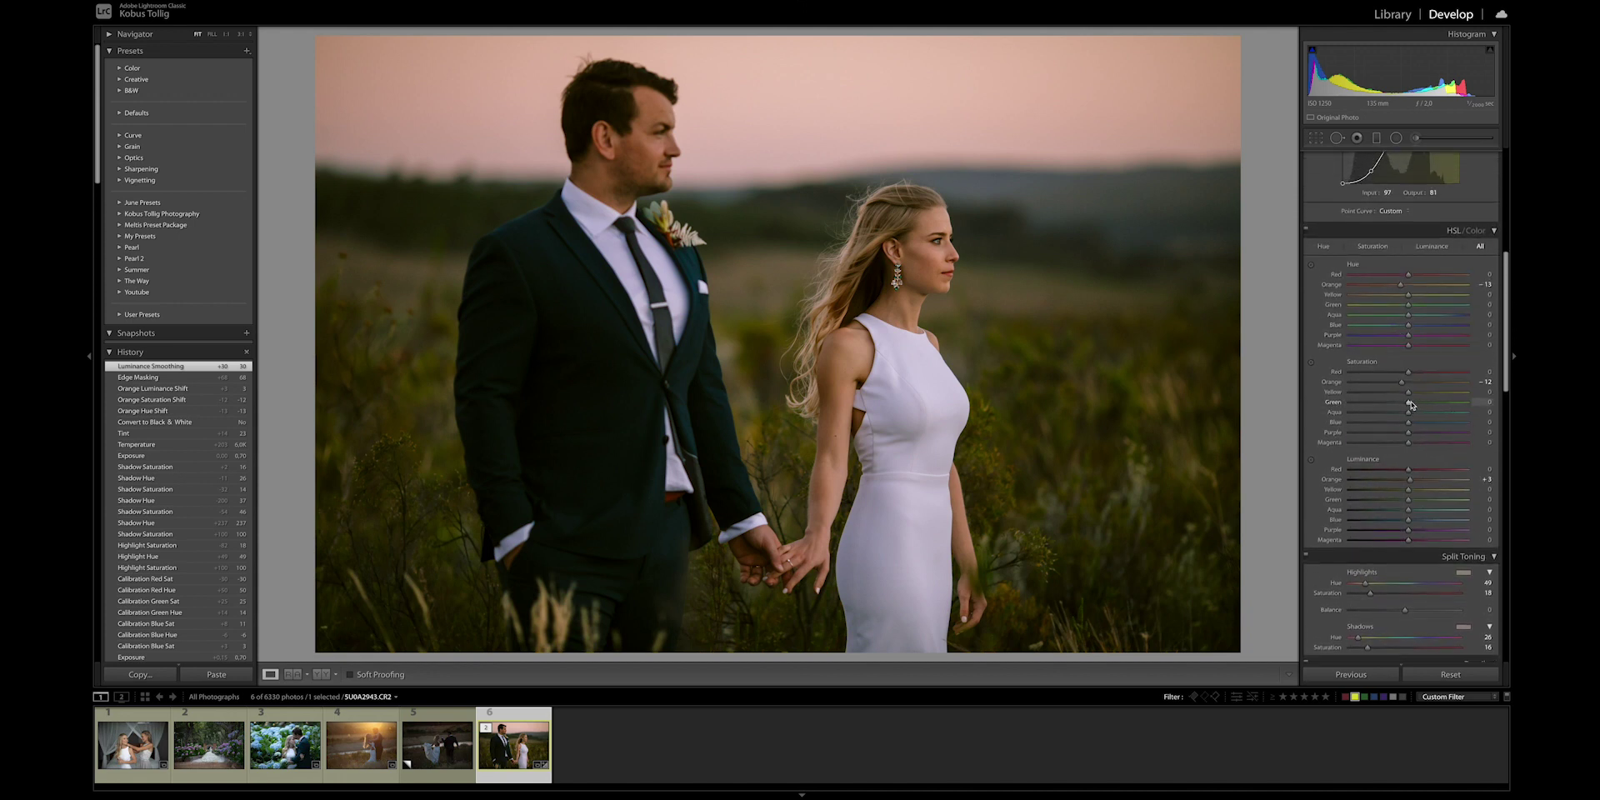
mouse_move(1410, 405)
mouse_down()
mouse_move(1360, 395)
mouse_move(1383, 403)
mouse_up()
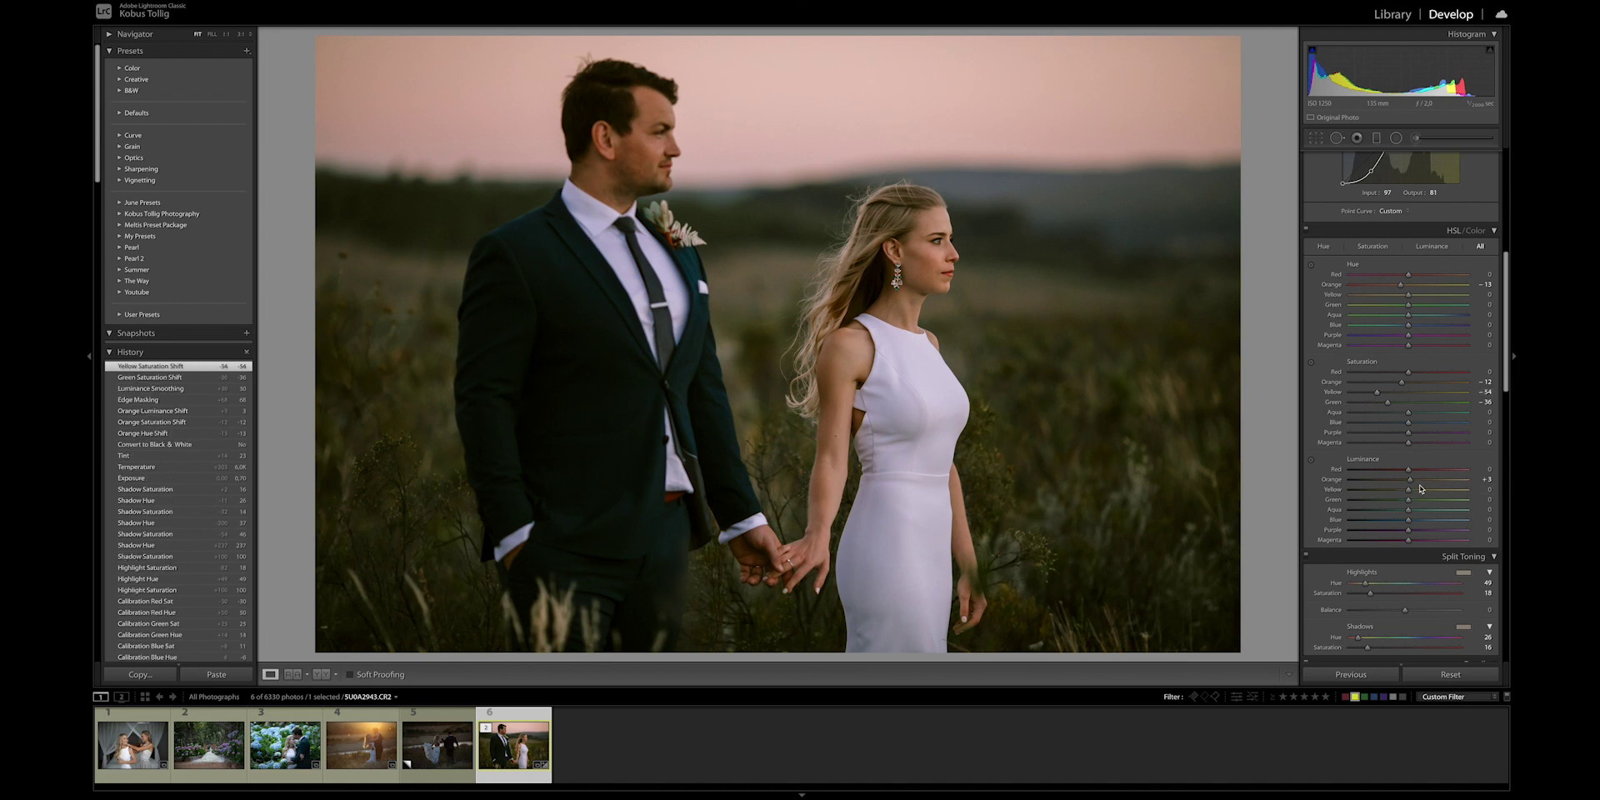
drag(1409, 503, 1455, 492)
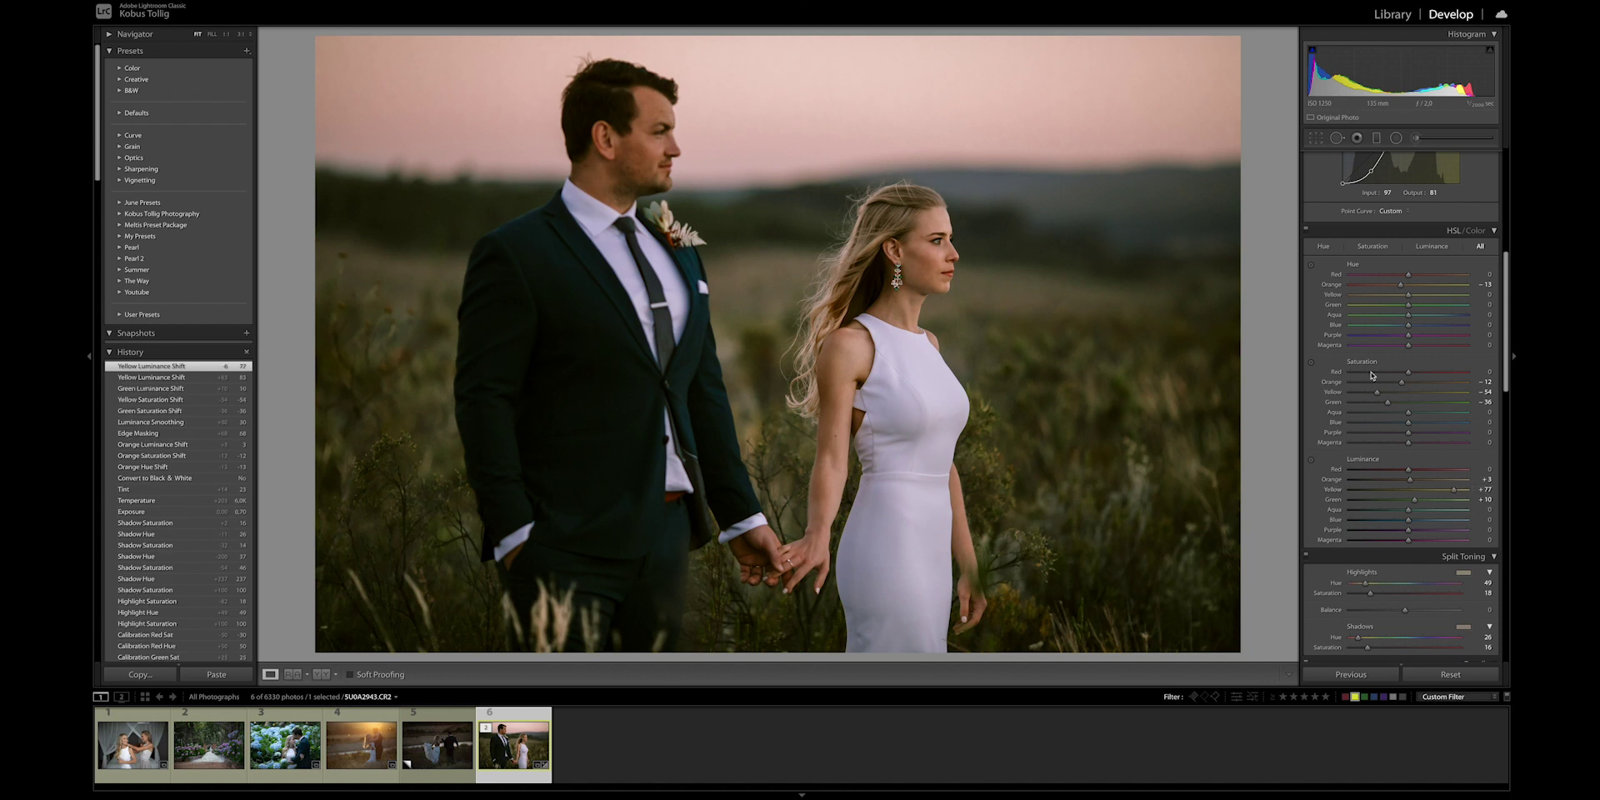
Set the basic tone Shadows value to +48
scroll(1367, 381, up, 5)
scroll(1366, 381, up, 1)
drag(1429, 304, 1431, 307)
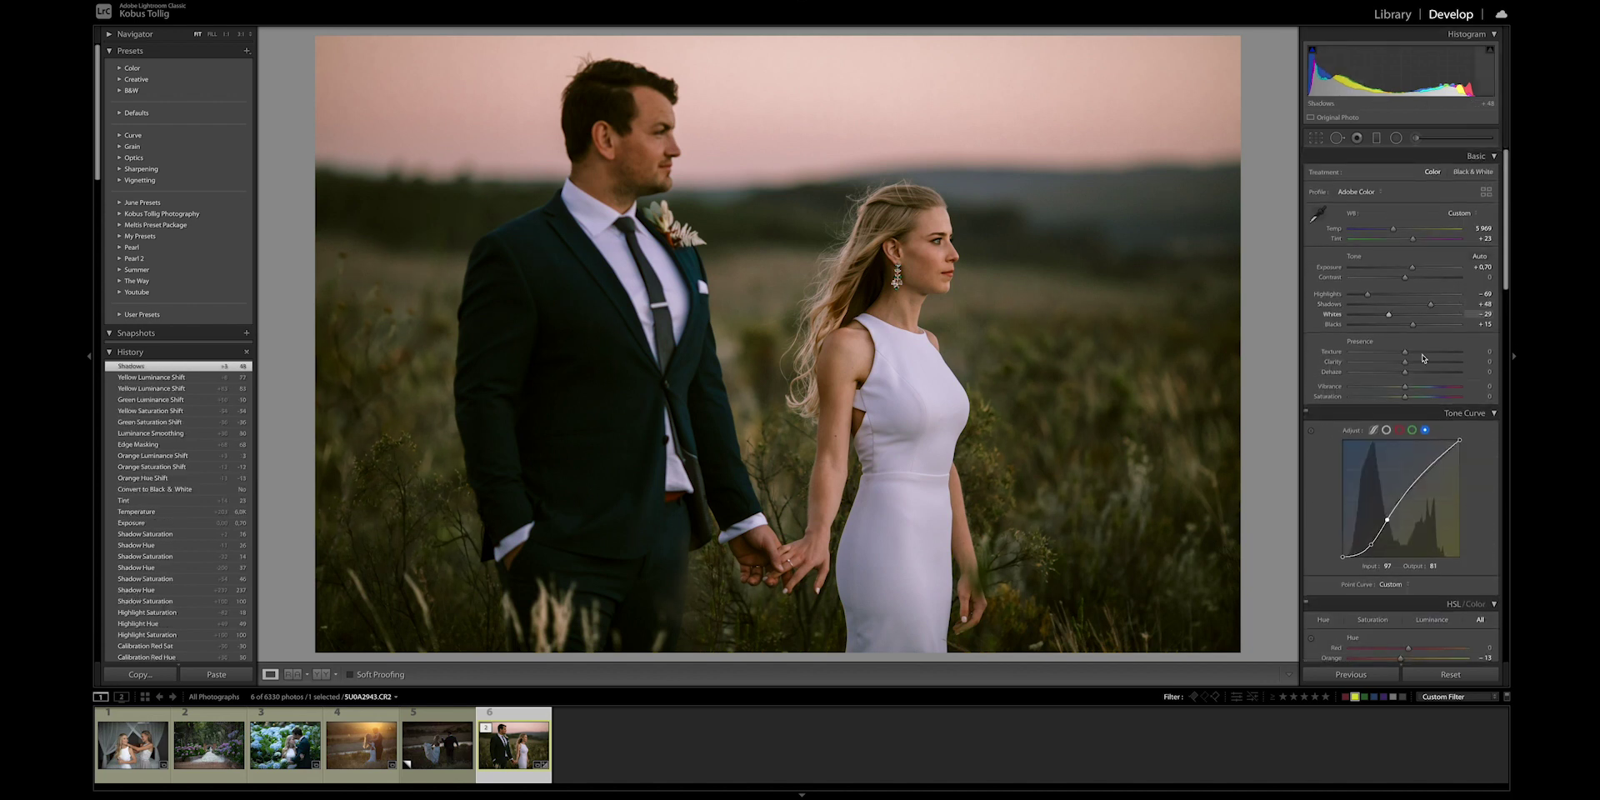
Add two points to the RGB point curve, one slightly lifting the shadows and one at input 162, output 165, and set Contrast to +16
click(1388, 431)
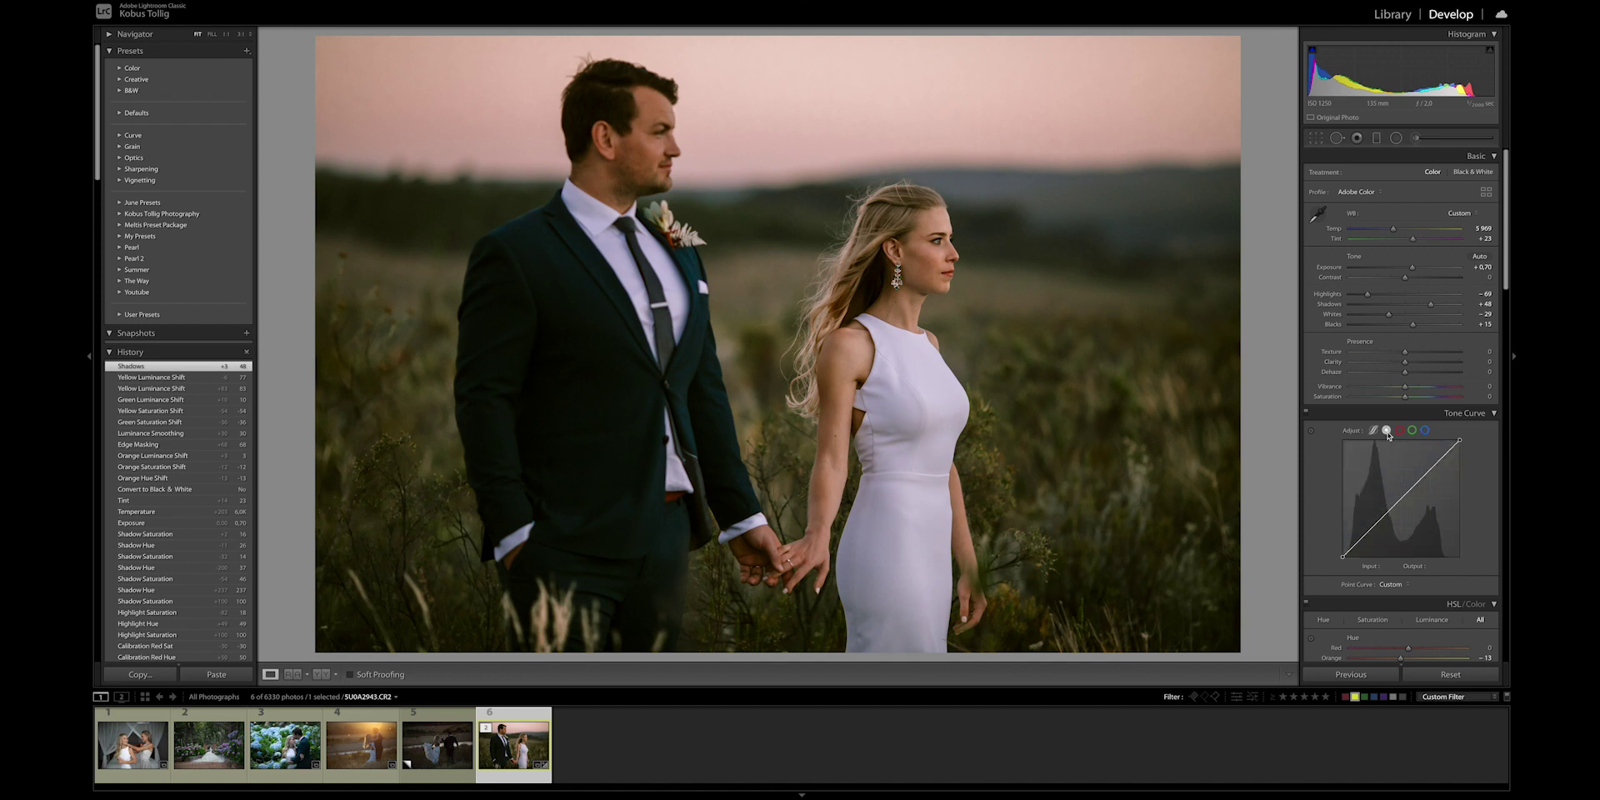
click(1372, 529)
drag(1373, 532, 1372, 530)
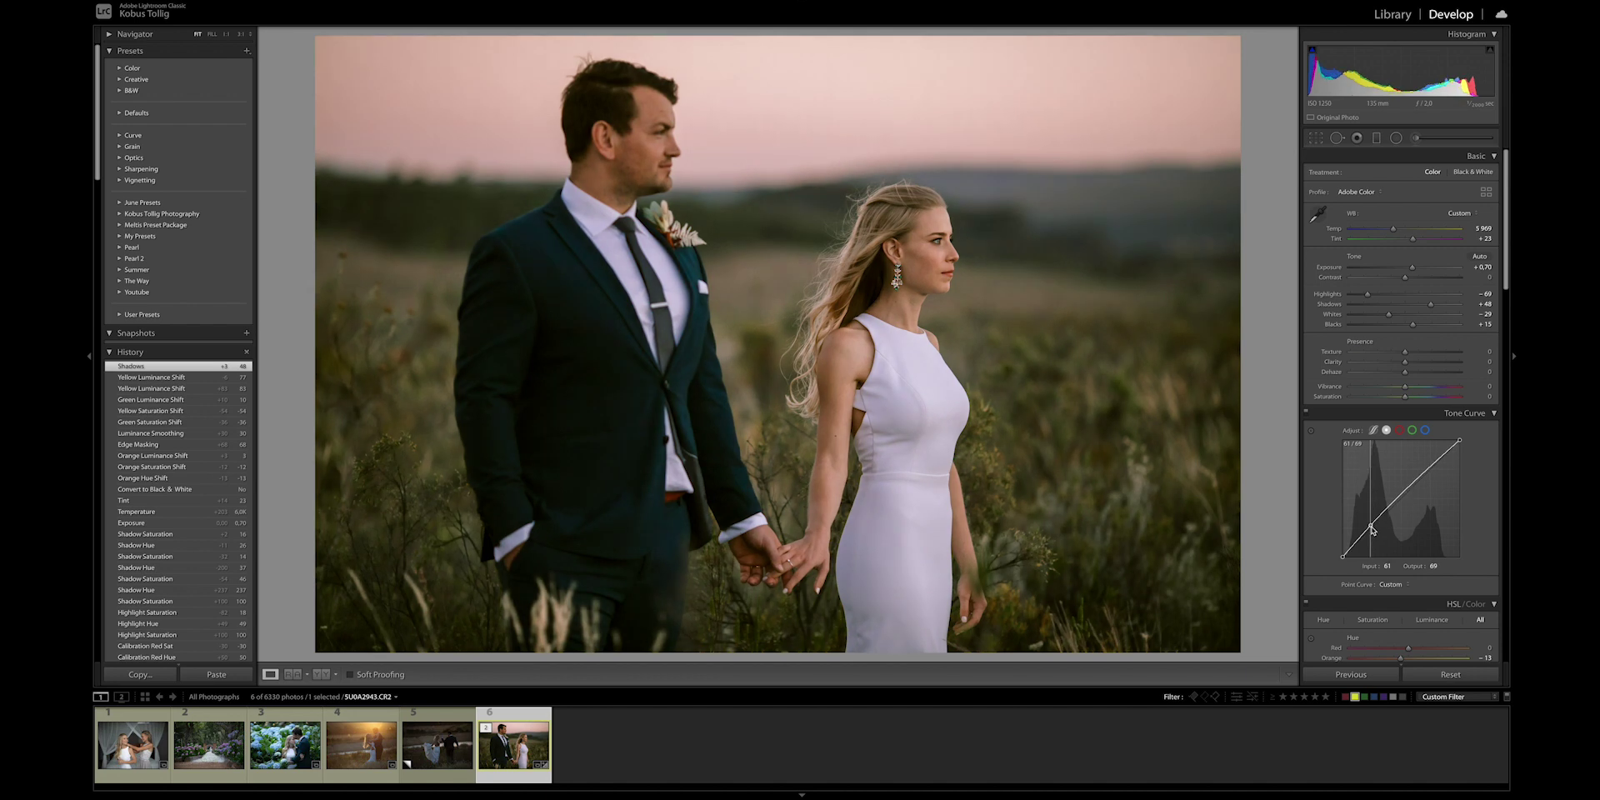
click(1426, 471)
drag(1426, 473, 1415, 481)
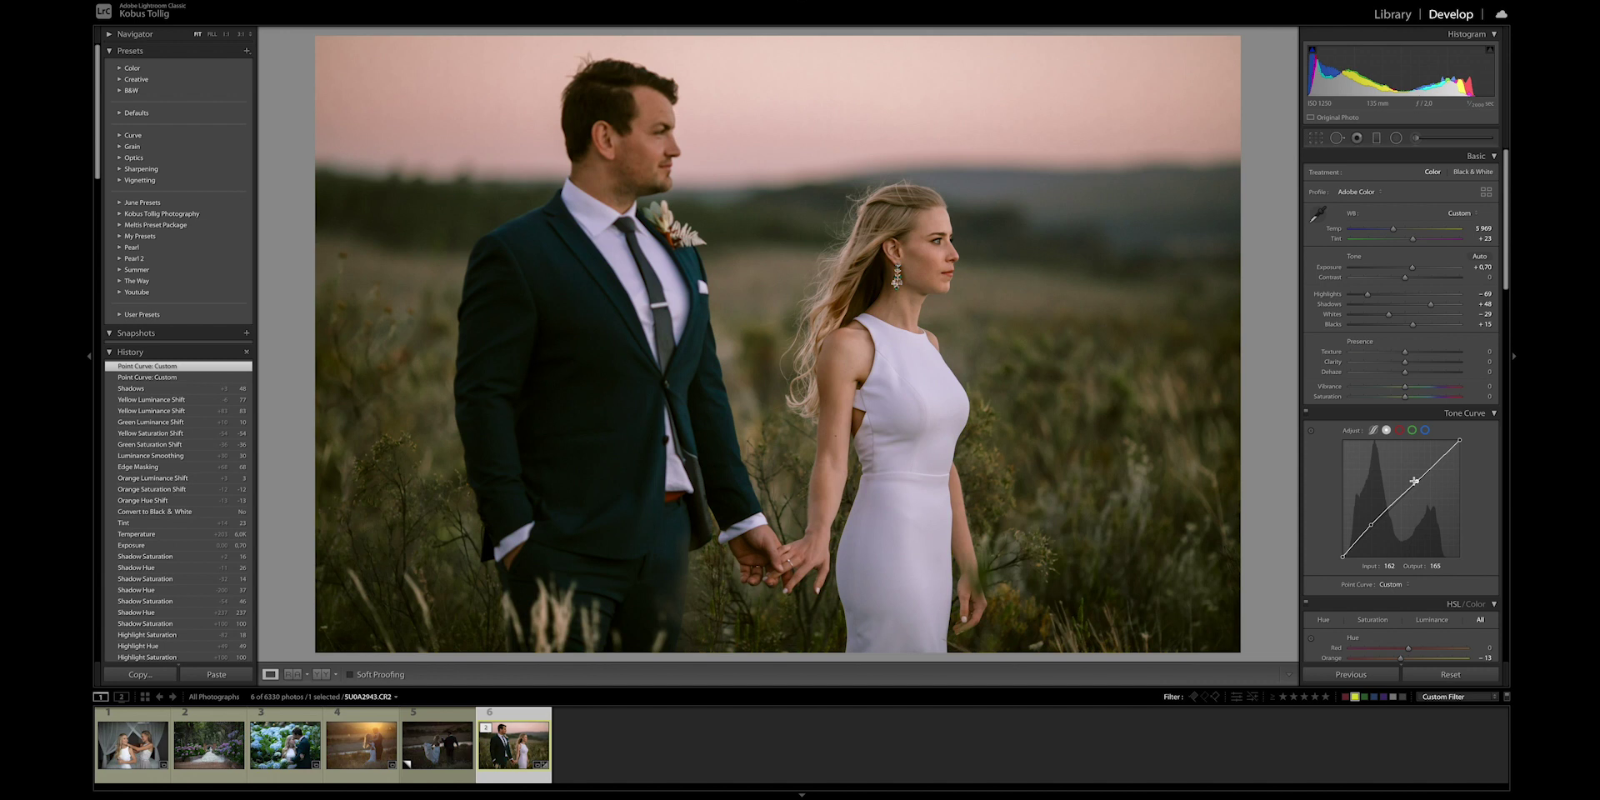
drag(1405, 277, 1410, 284)
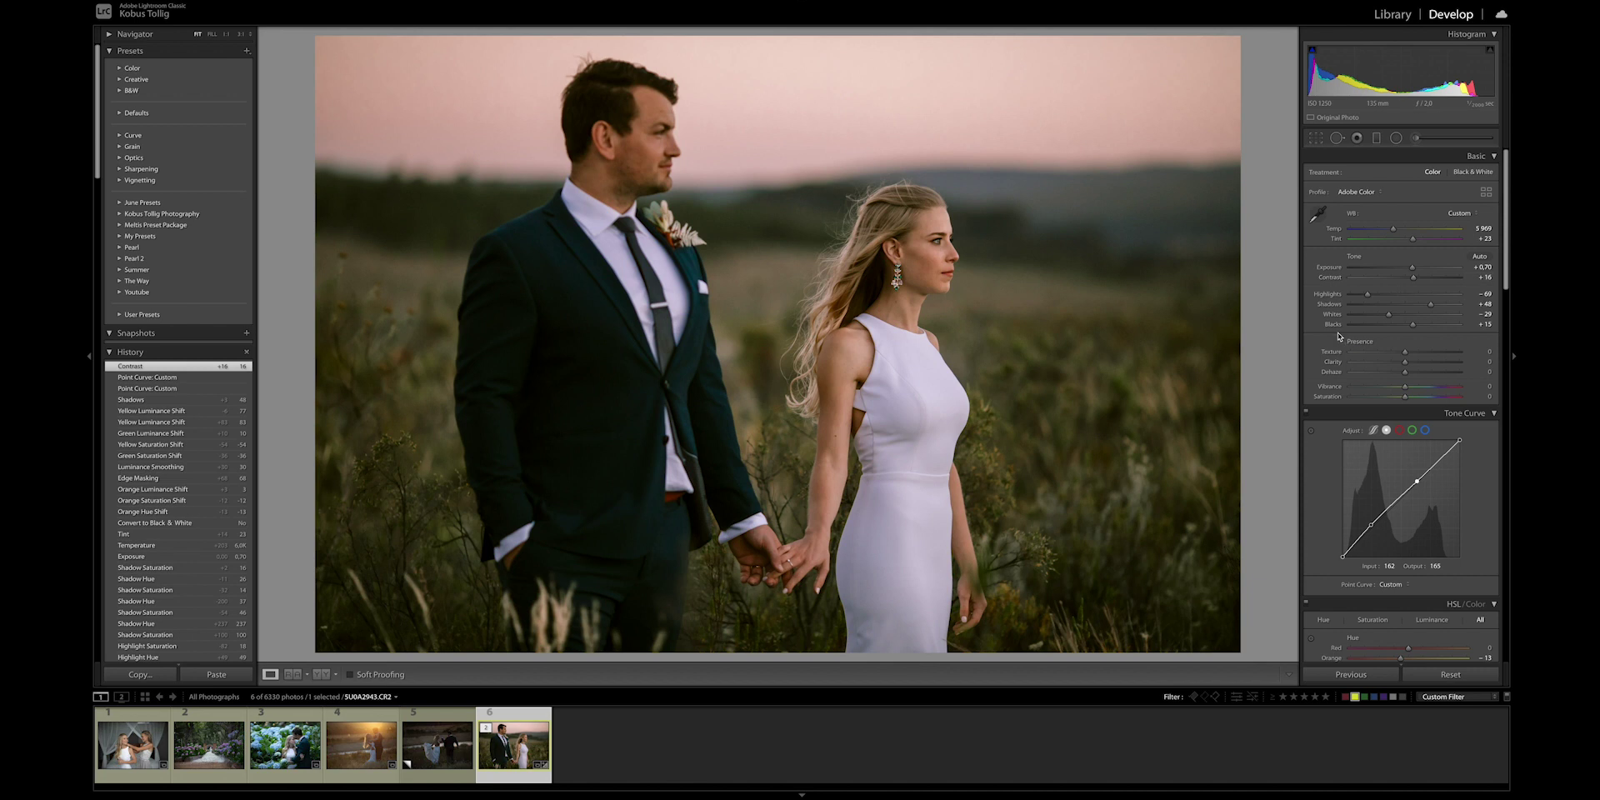
Compare the graded photo with the unedited original several times, ending on the edited view
key(backslash)
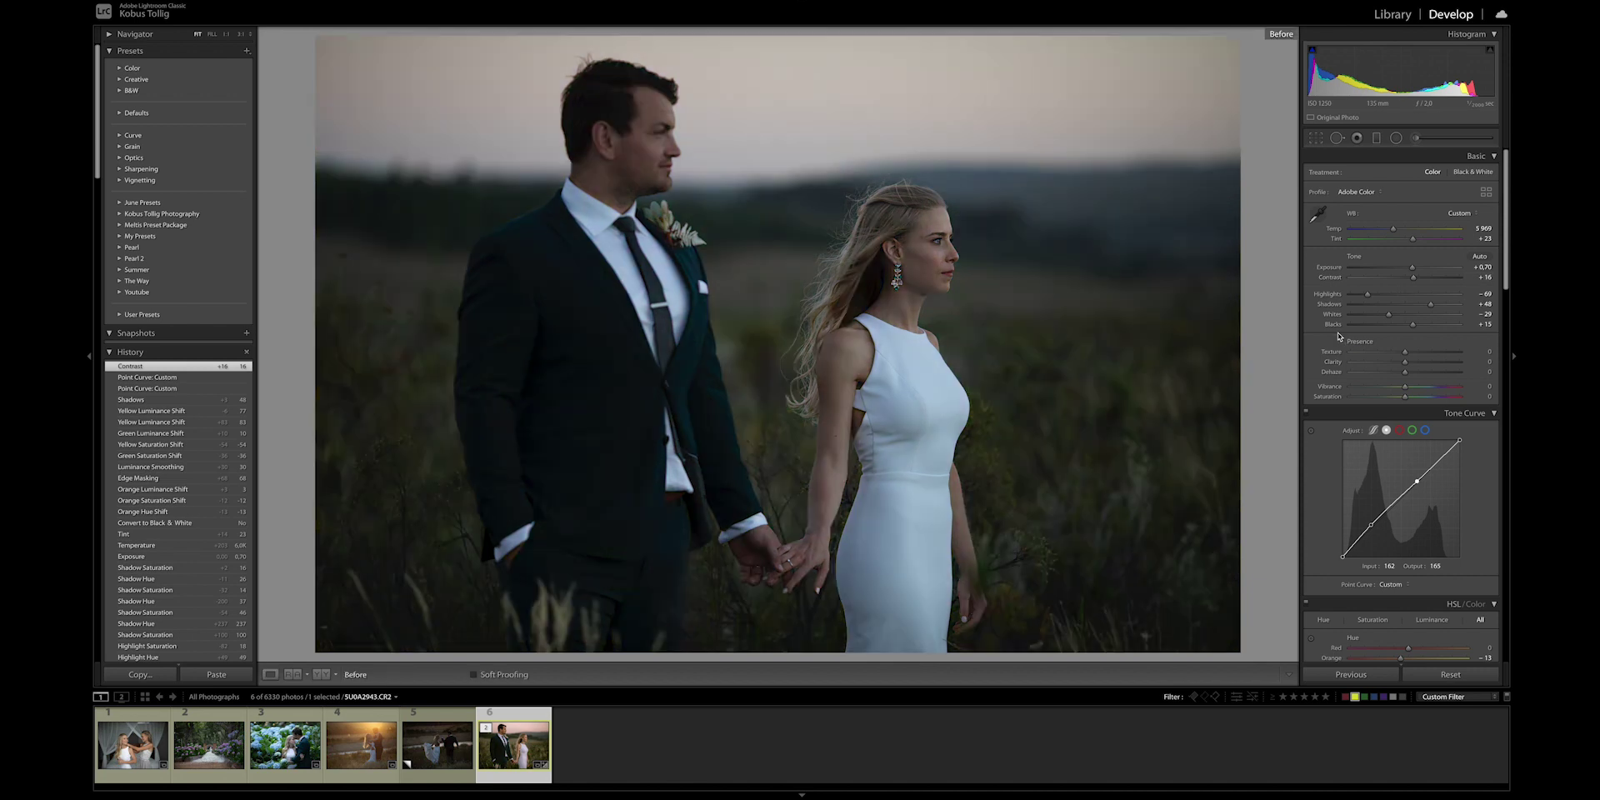
key(backslash)
key(backslash)
key(backslash)
key(backslash)
key(backslash)
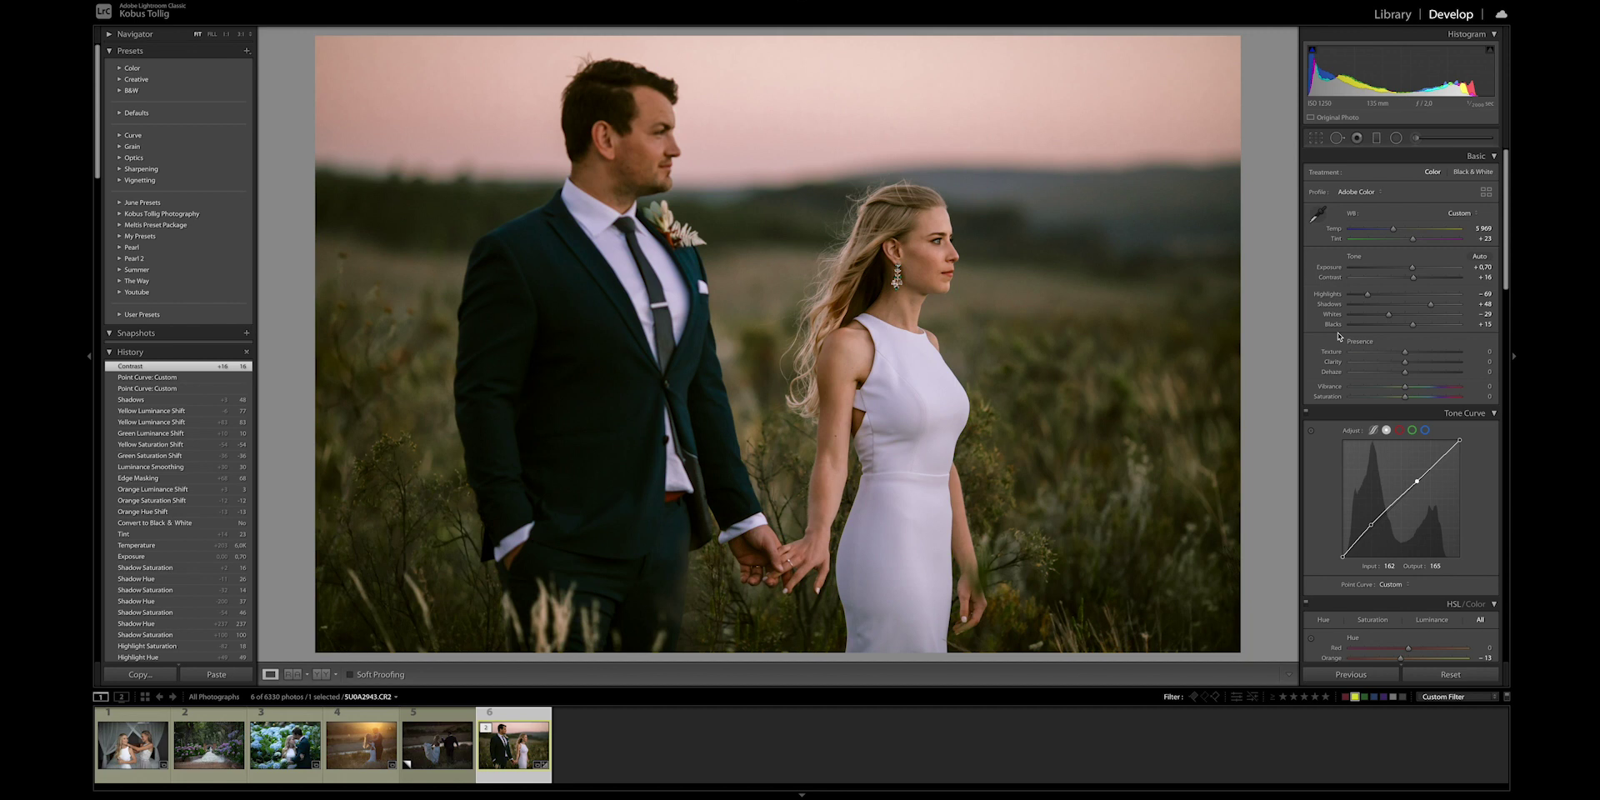
key(backslash)
key(backslash)
Desaturate the colour cast on the dress and suit with the targeted saturation adjustment, to blue −66 and purple −8
scroll(1409, 373, down, 3)
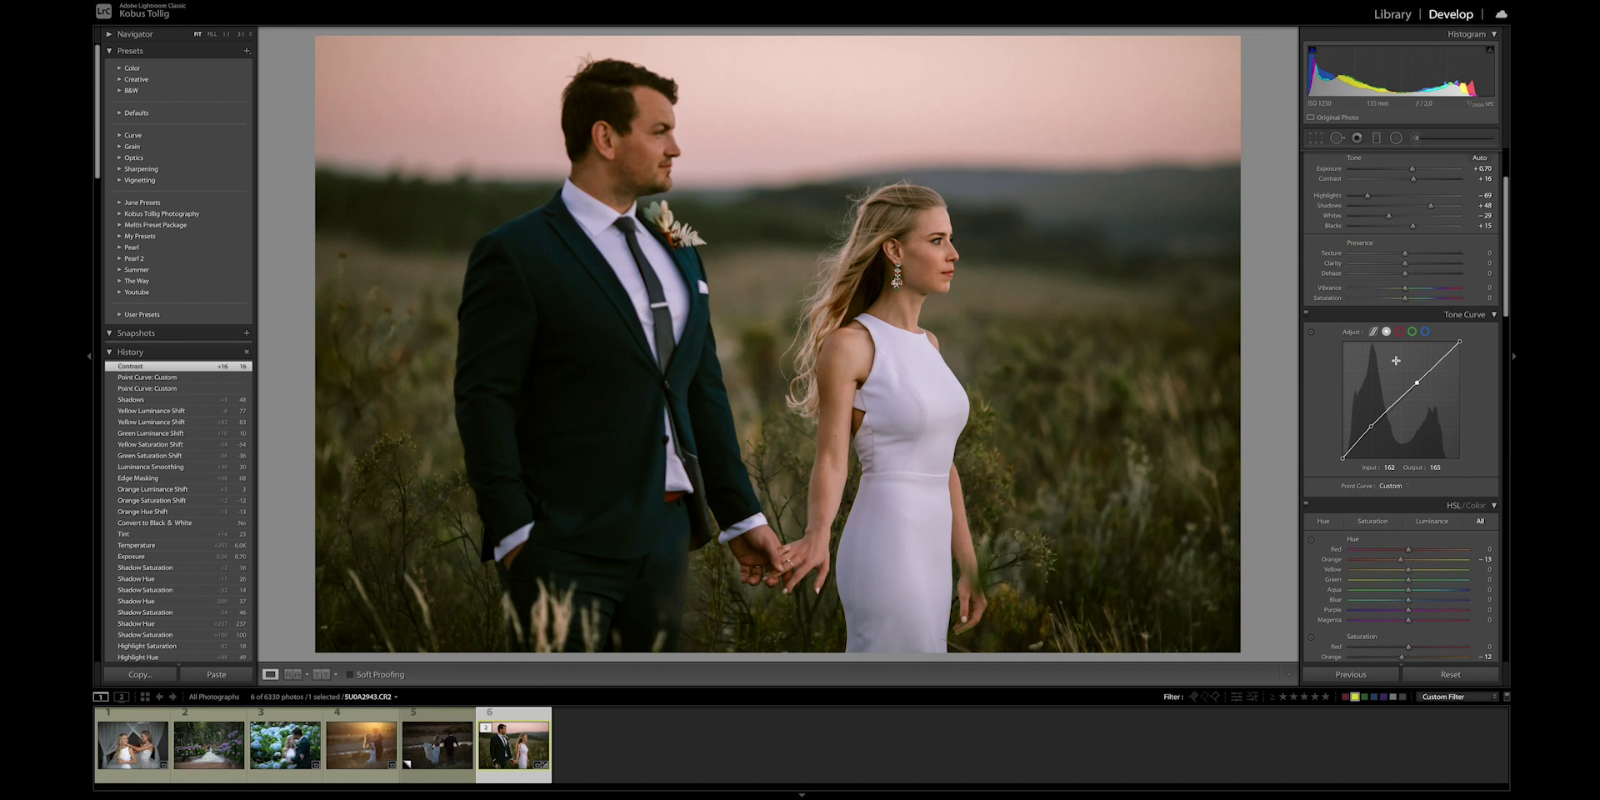
scroll(1396, 360, down, 4)
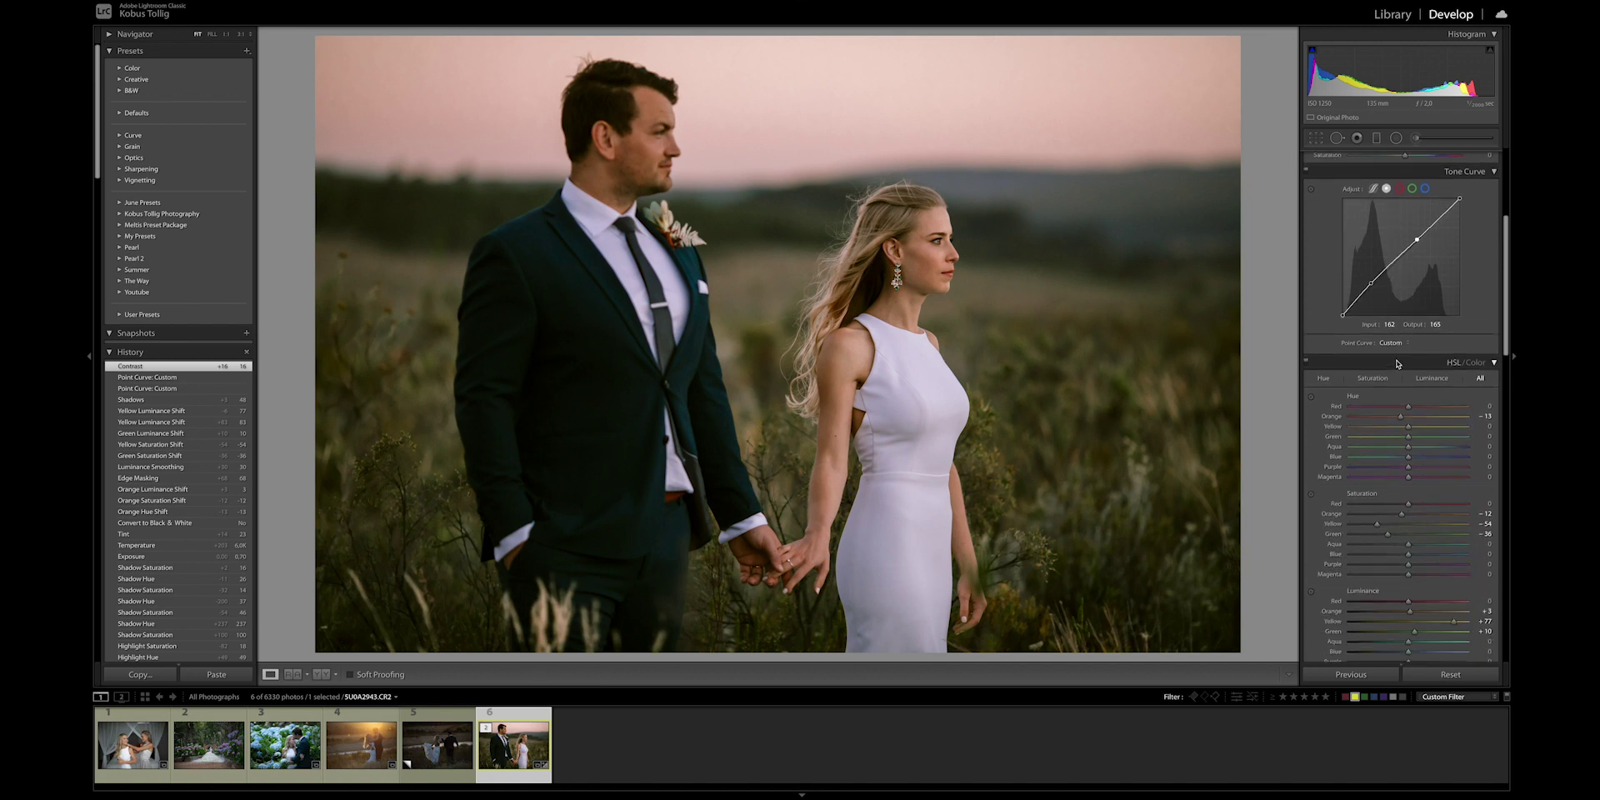
scroll(1427, 401, down, 1)
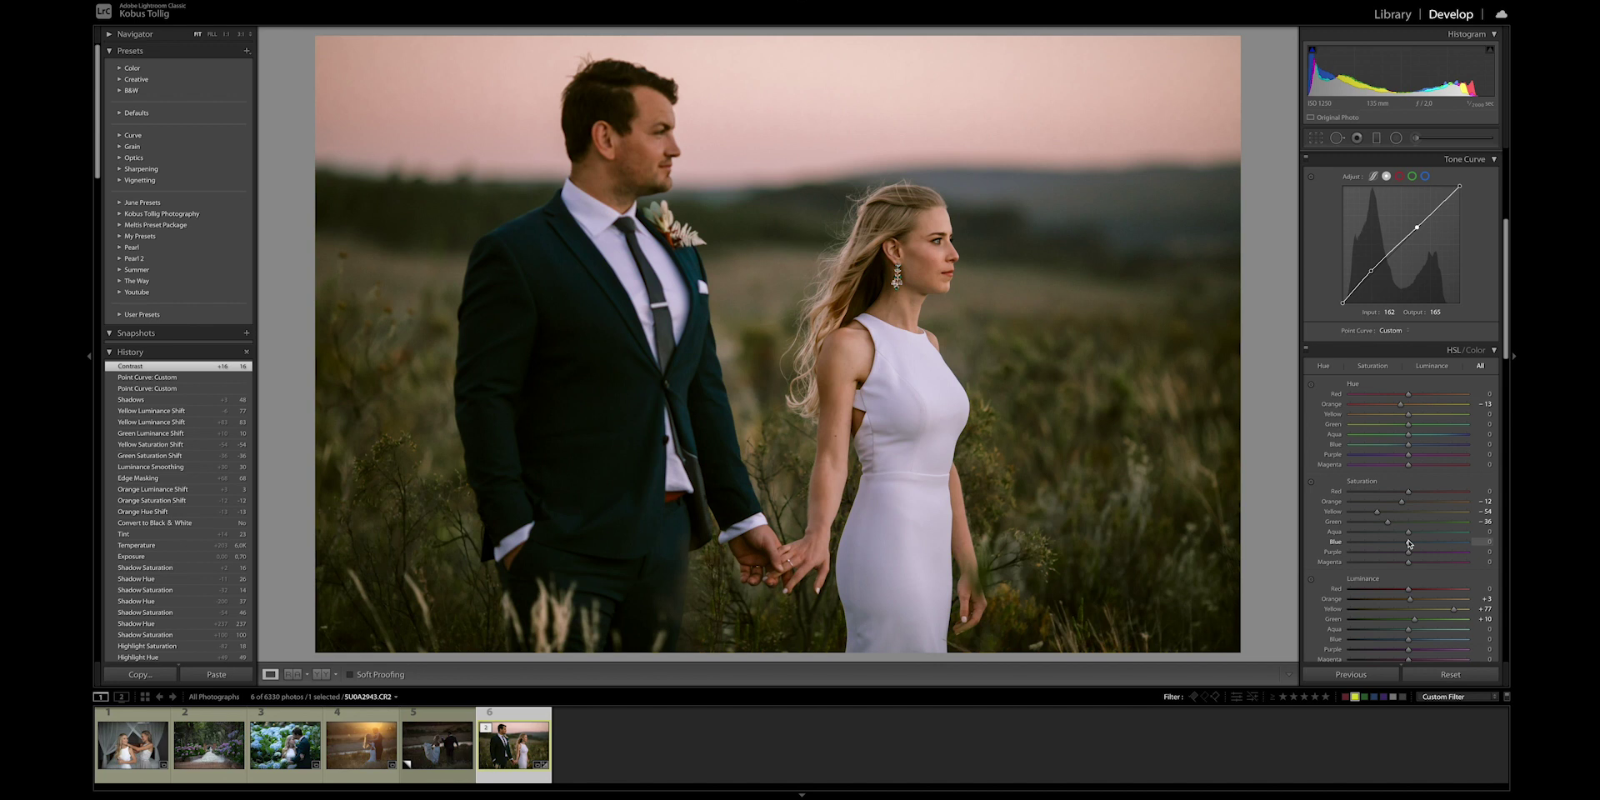
click(1311, 482)
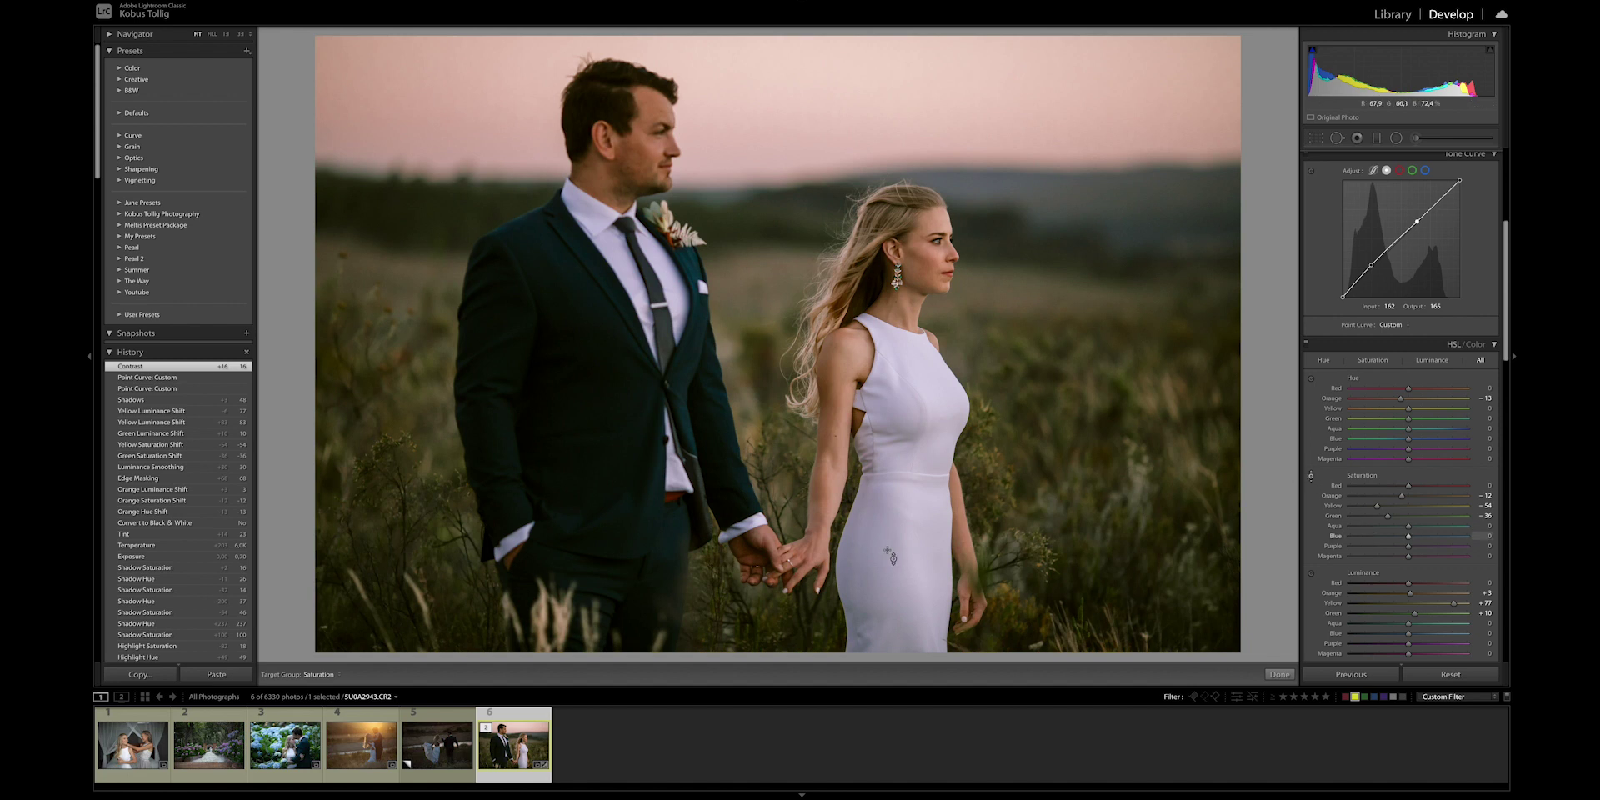
drag(876, 417, 875, 430)
drag(891, 548, 892, 584)
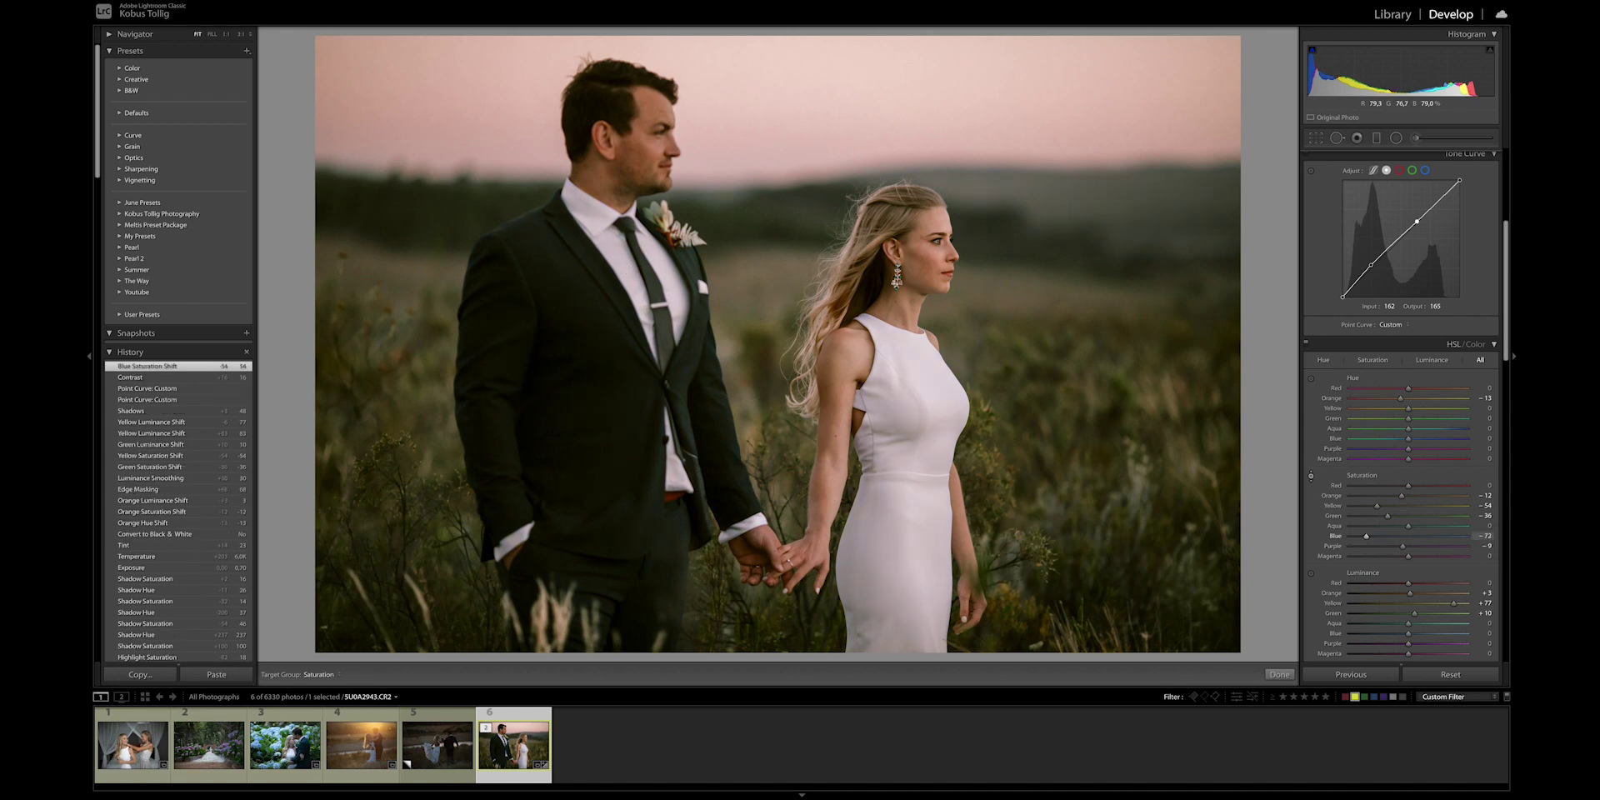
drag(620, 269, 620, 269)
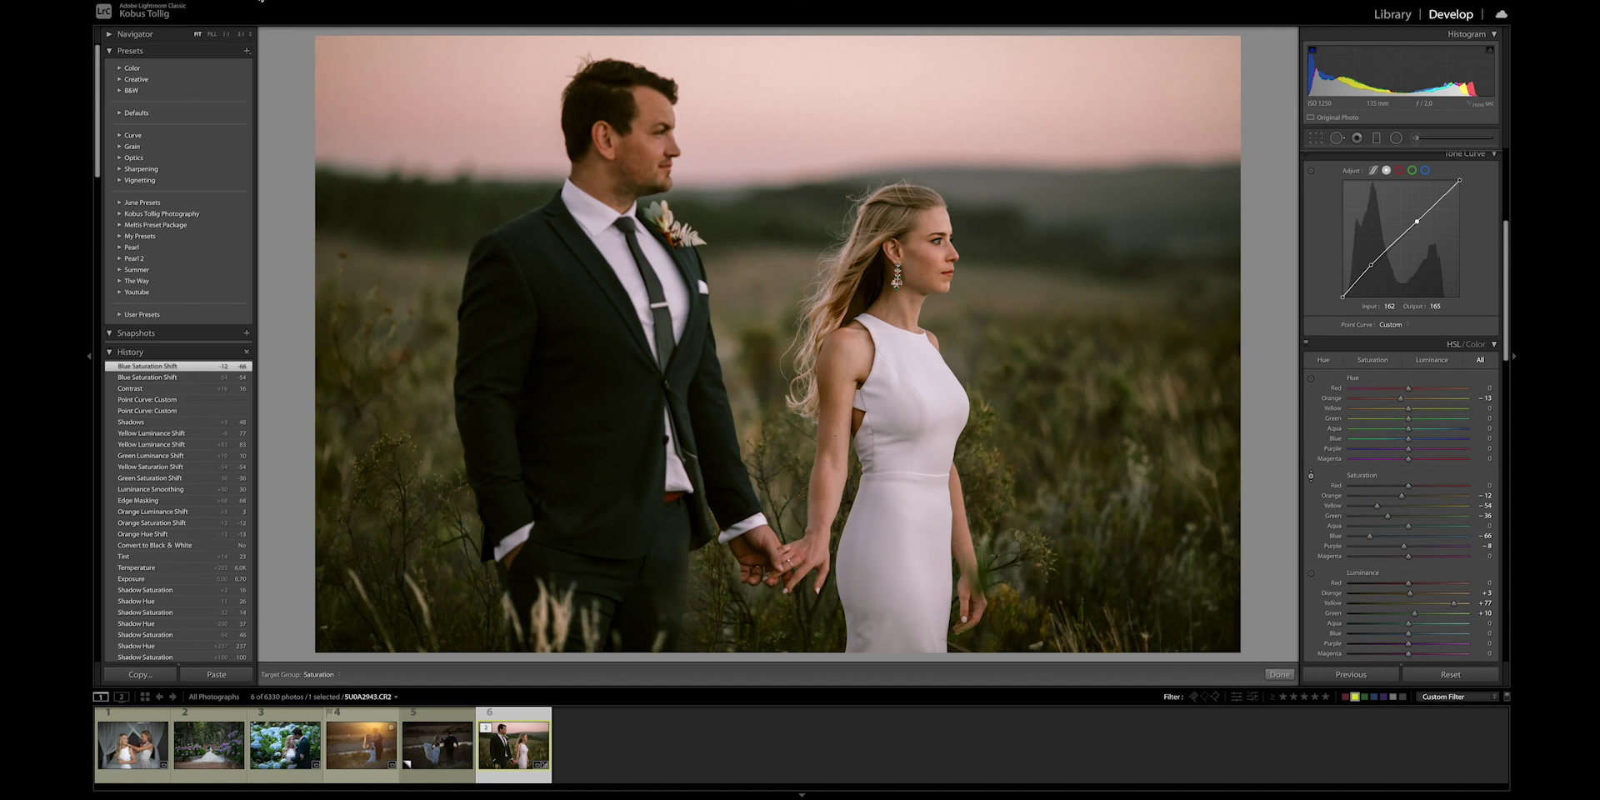
Create a develop preset named Free Preset in the Youtube group, leaving White Balance and Exposure out of the saved settings
mouse_move(261, 2)
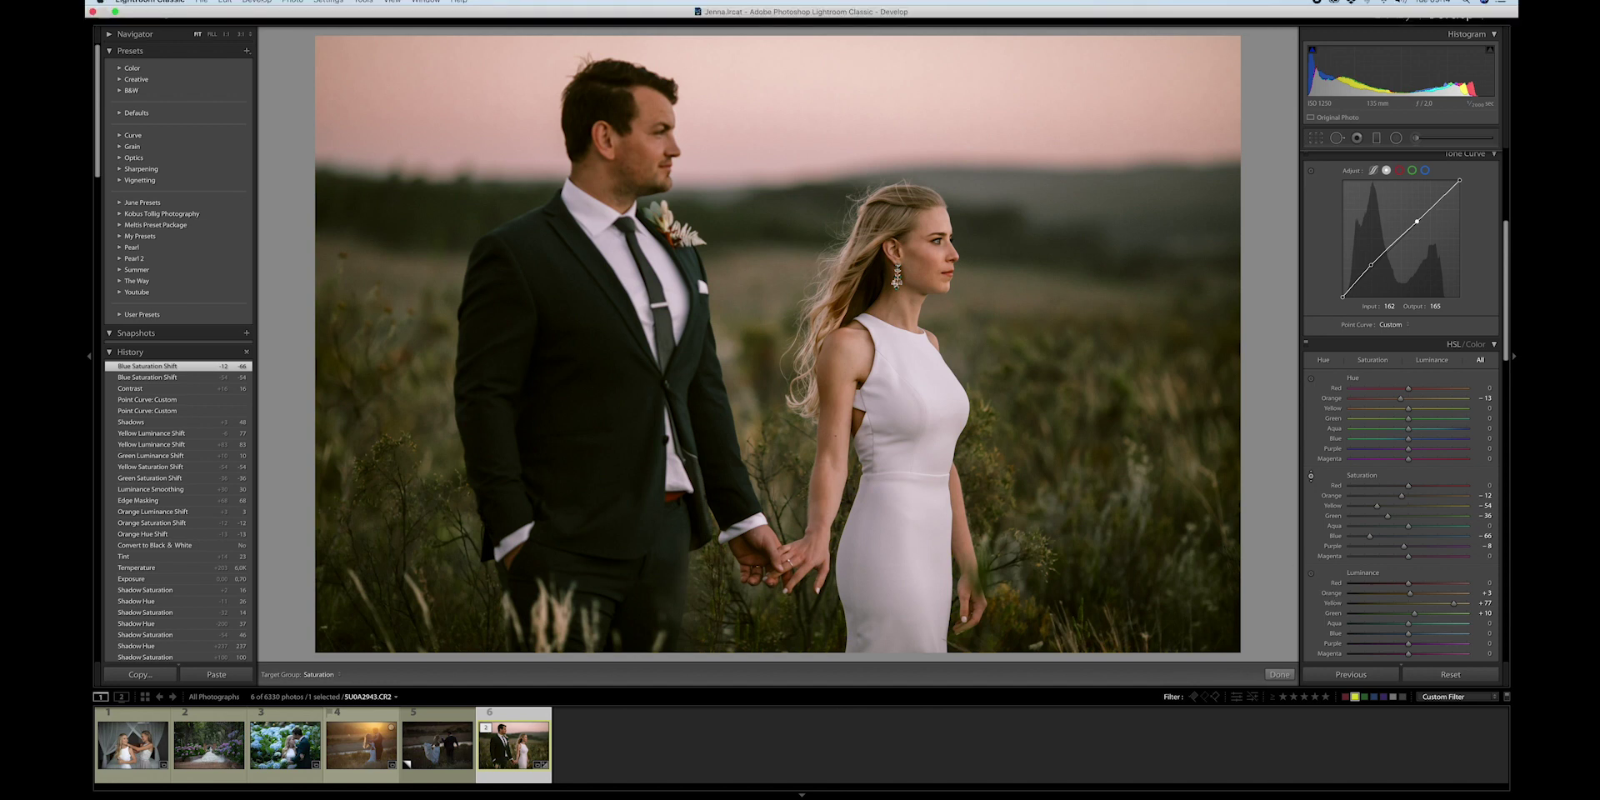
click(260, 2)
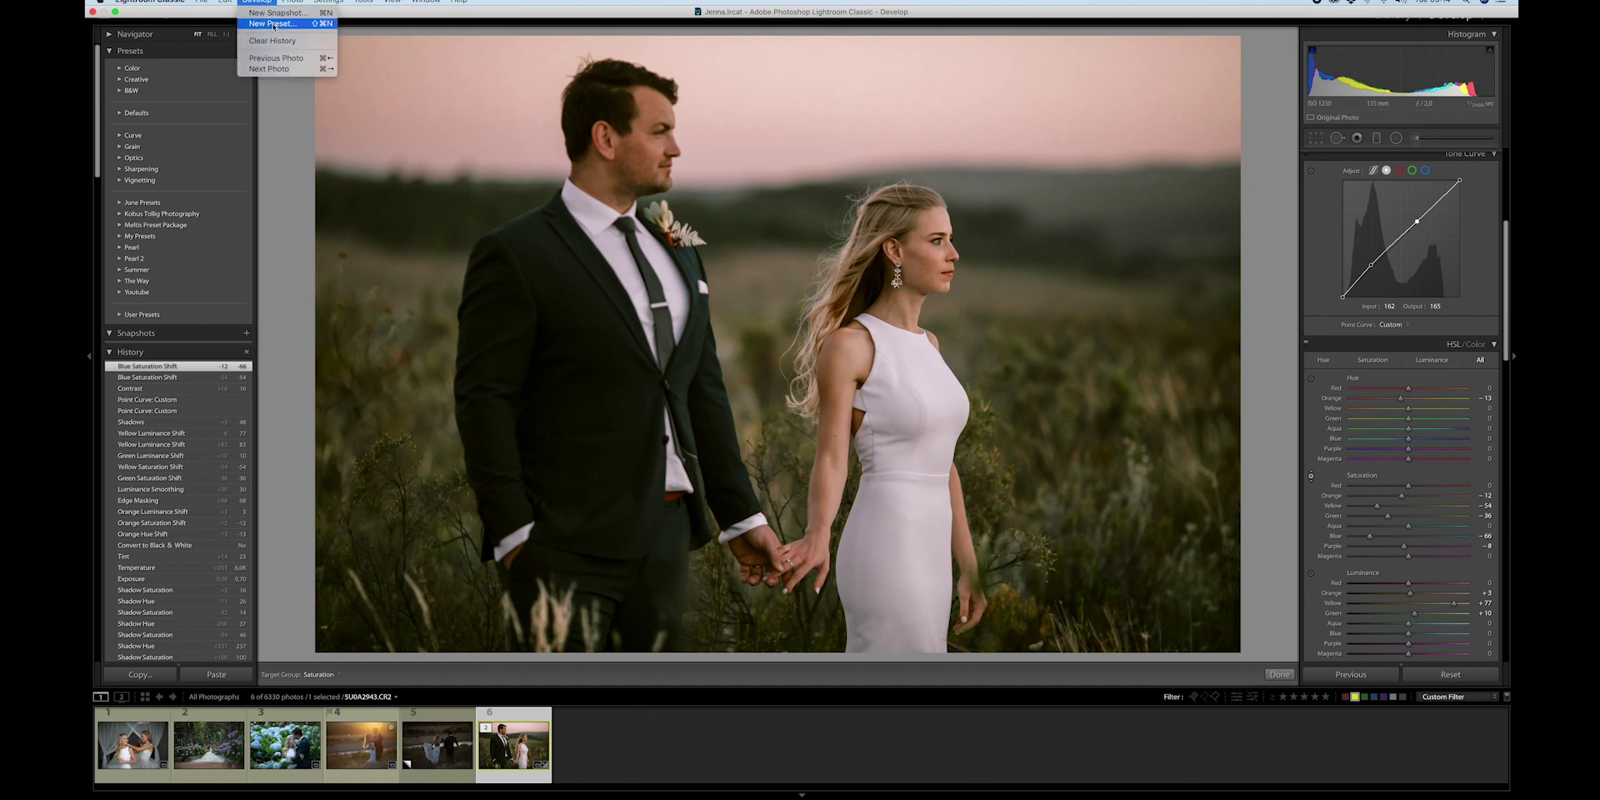
click(273, 23)
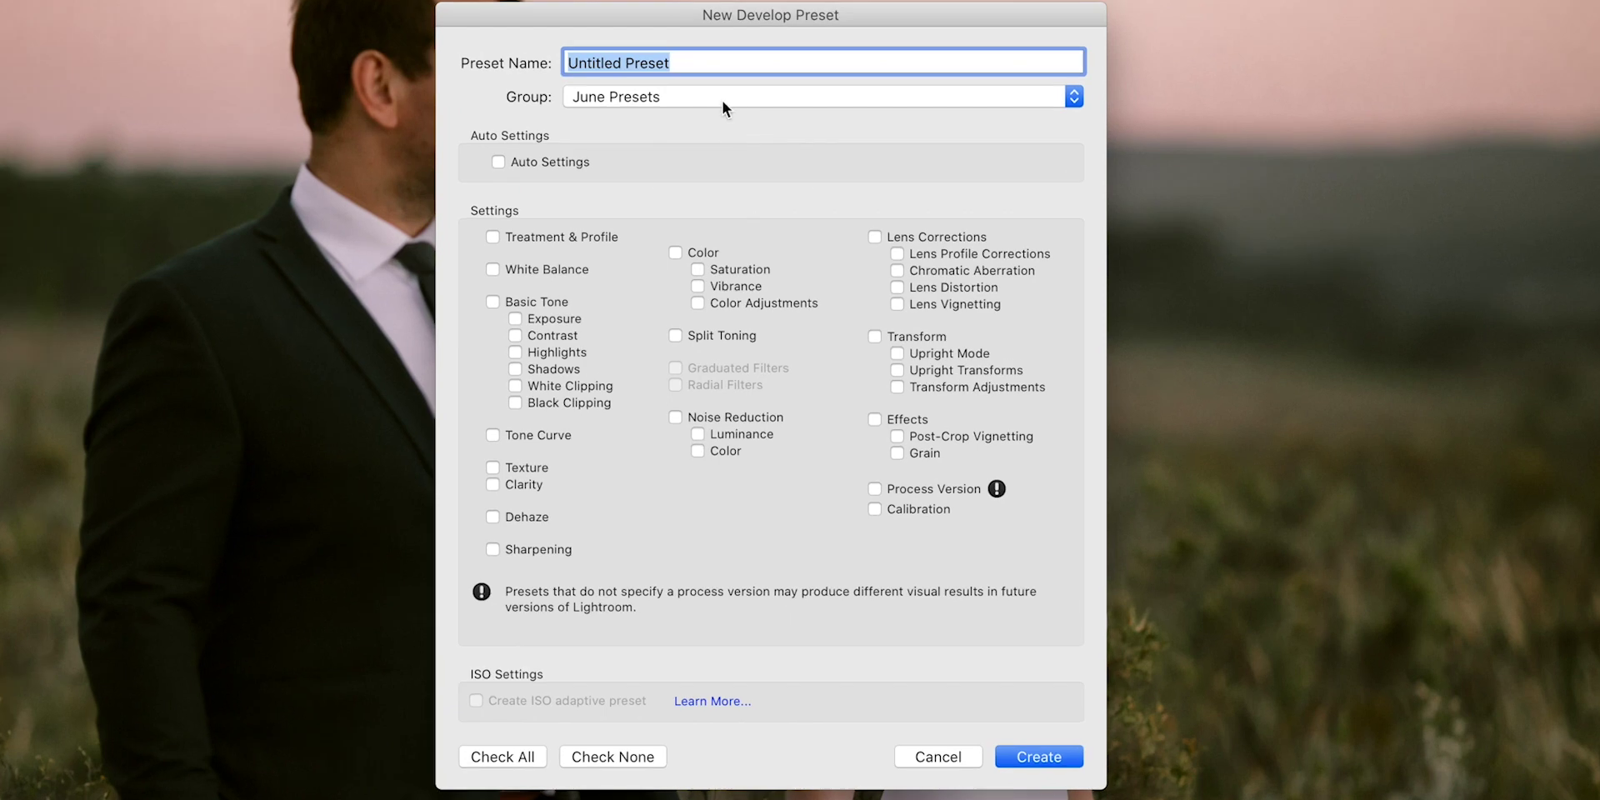
click(721, 99)
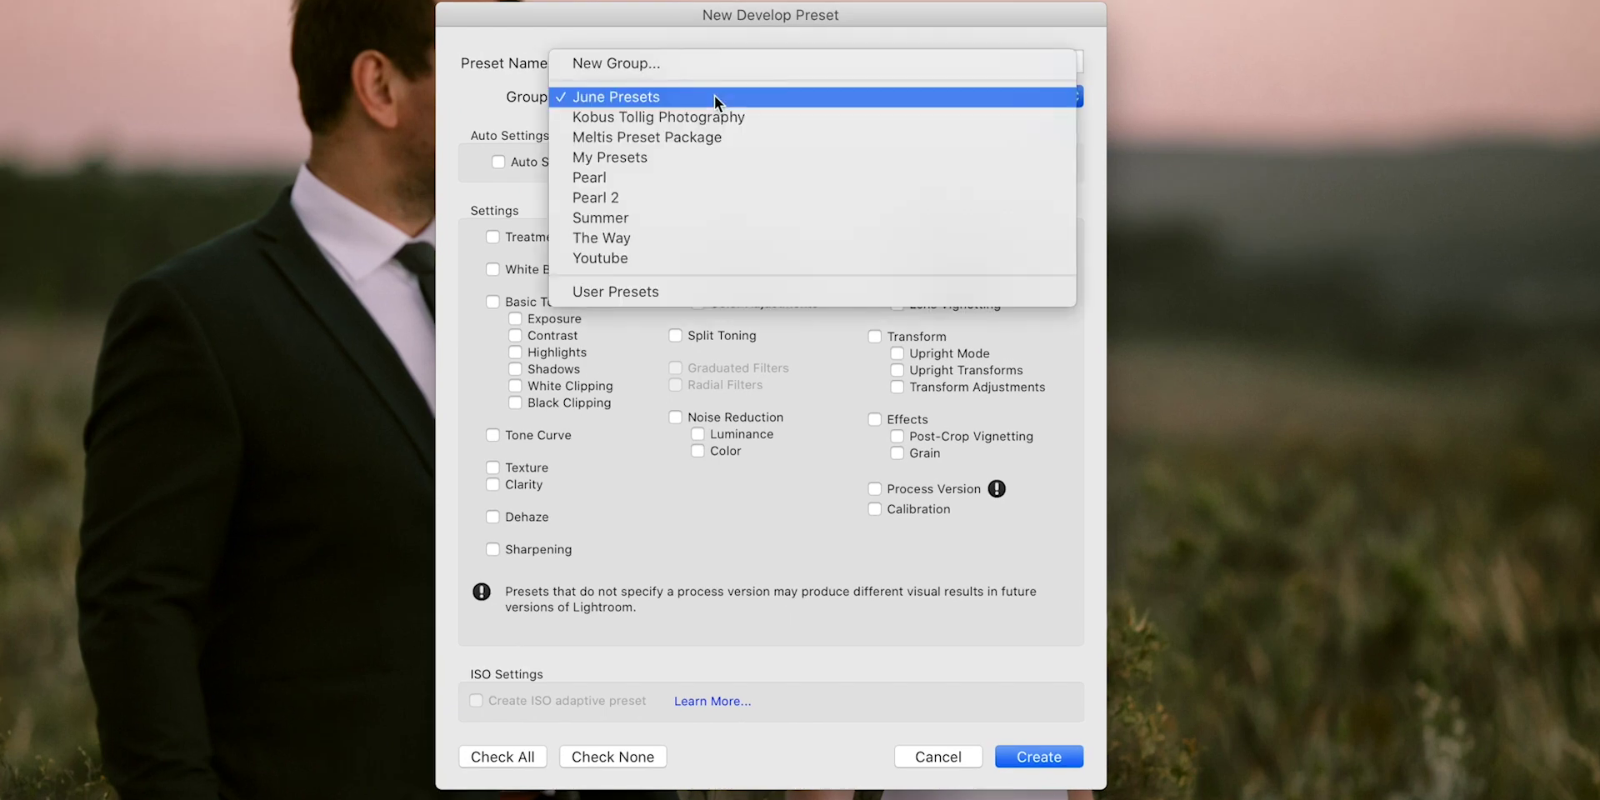
click(662, 256)
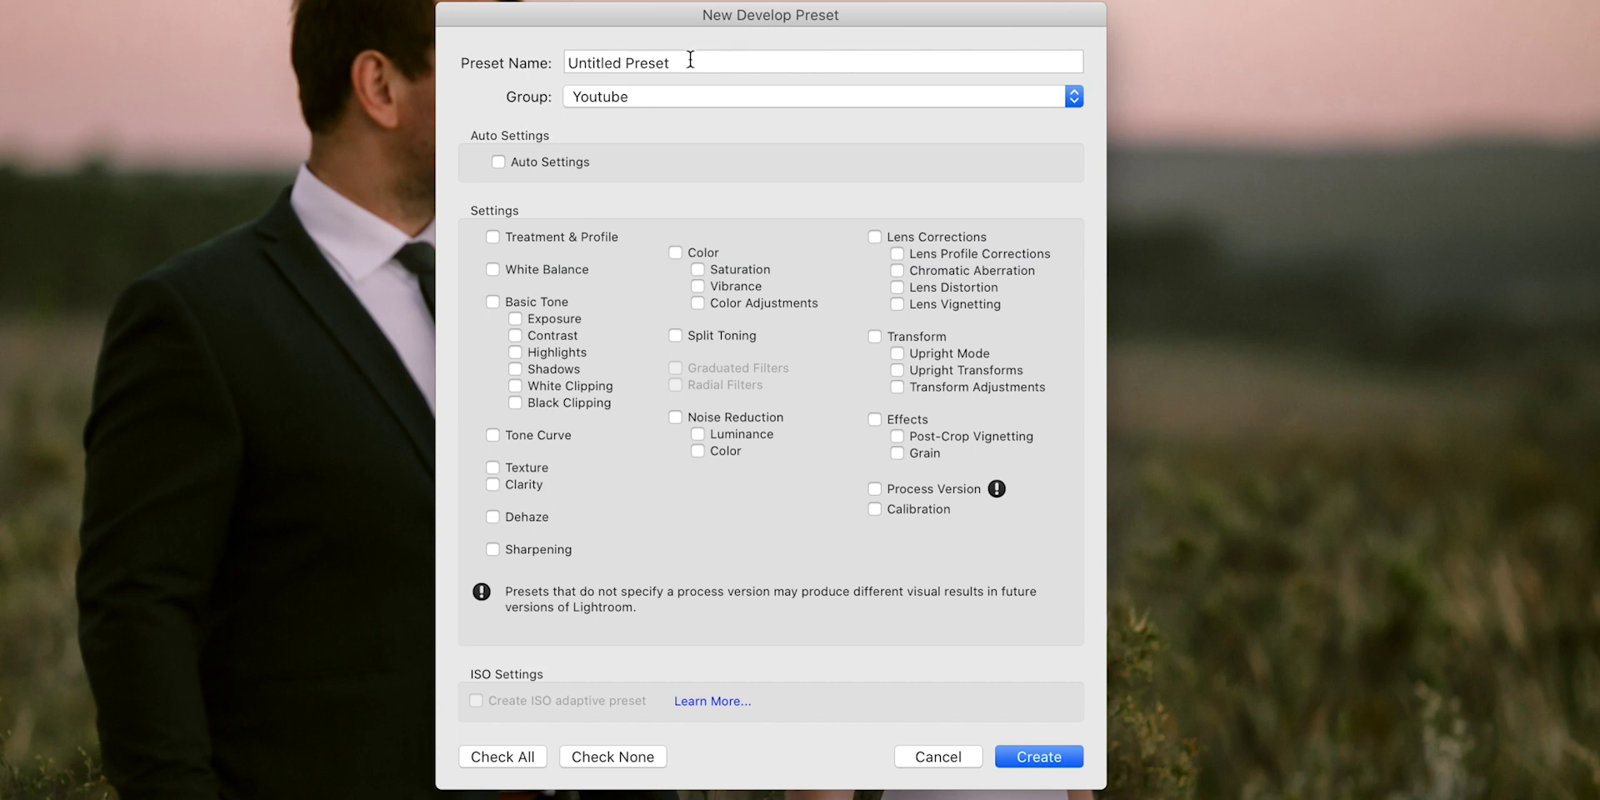
text(Free)
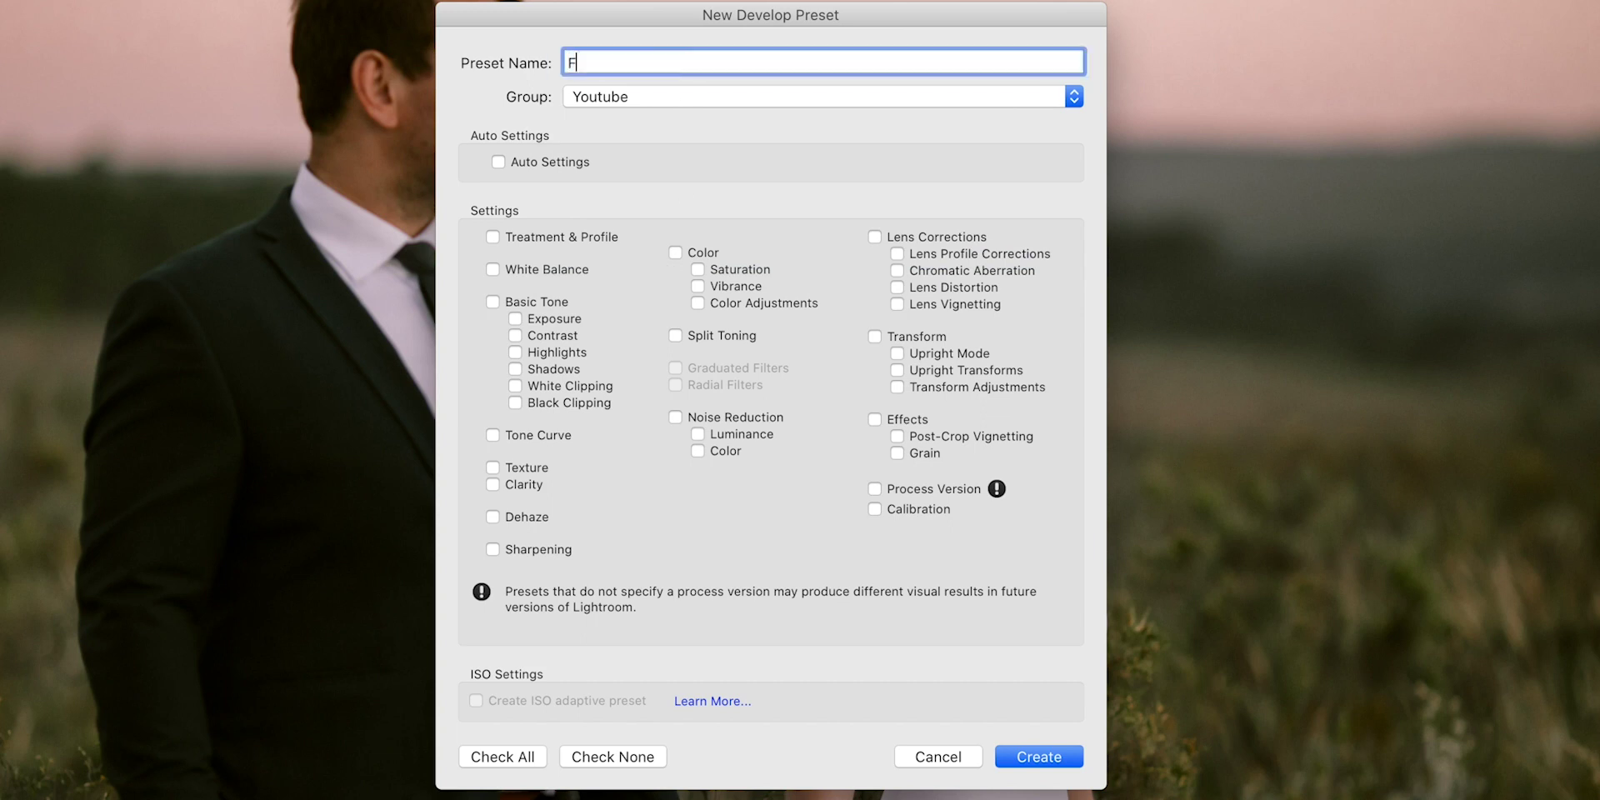
text( Preset)
click(508, 753)
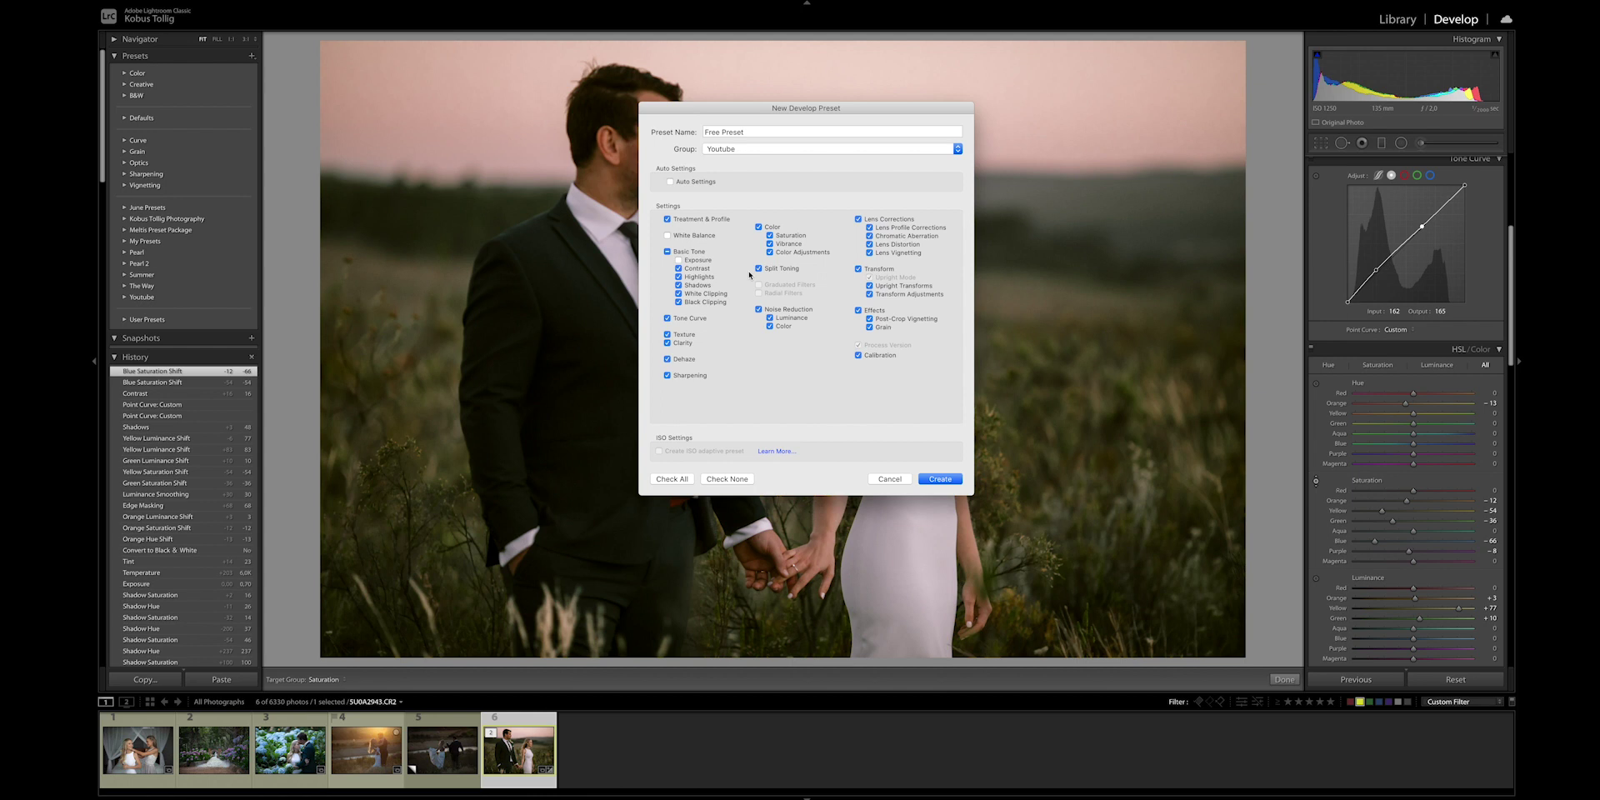
click(940, 480)
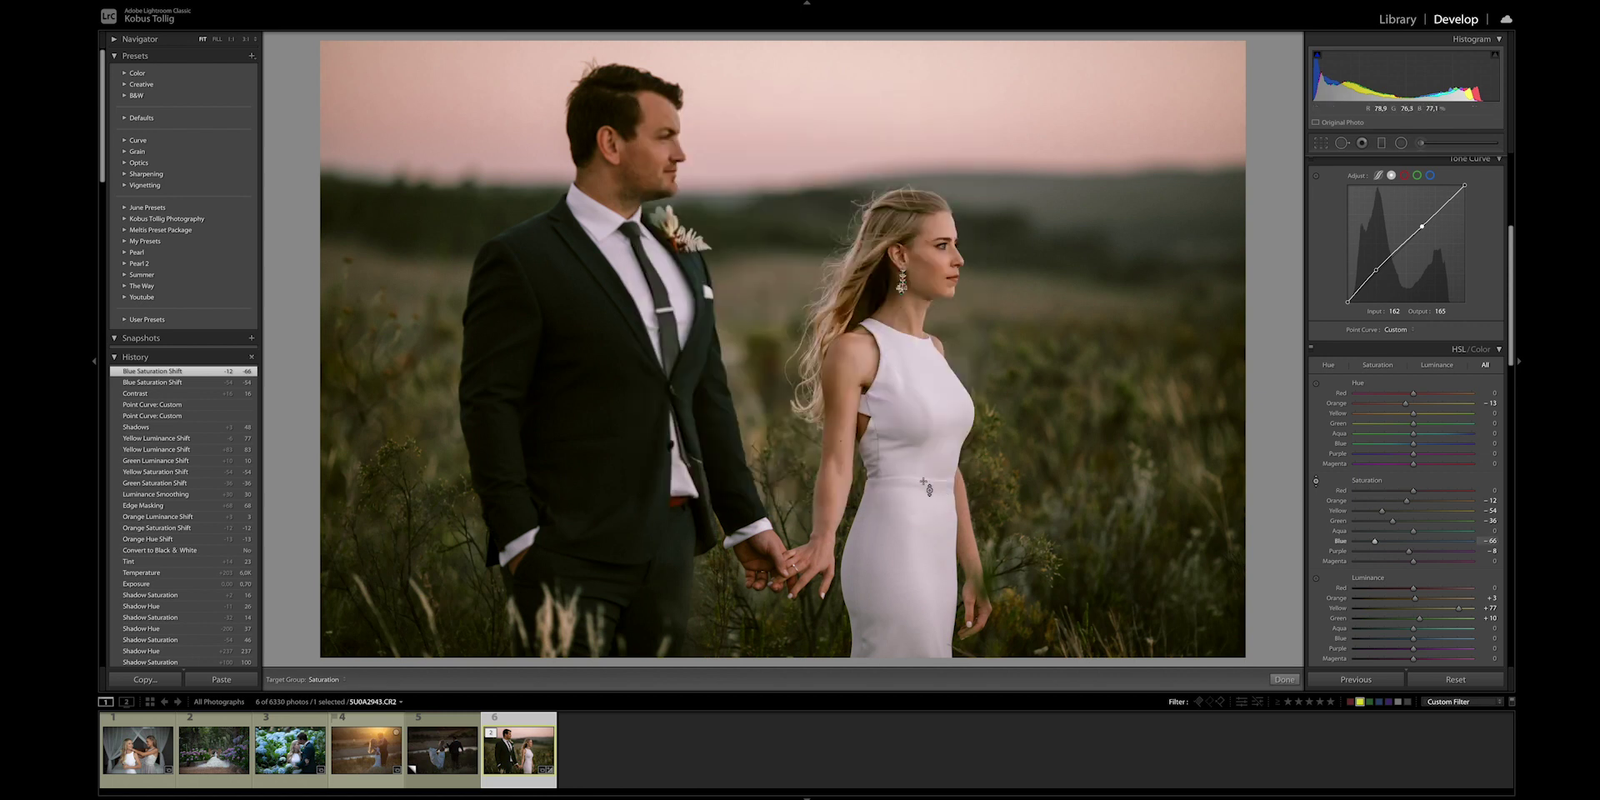
Apply Free Preset from the Youtube group to the dark photo of the couple dancing beside the water
click(443, 759)
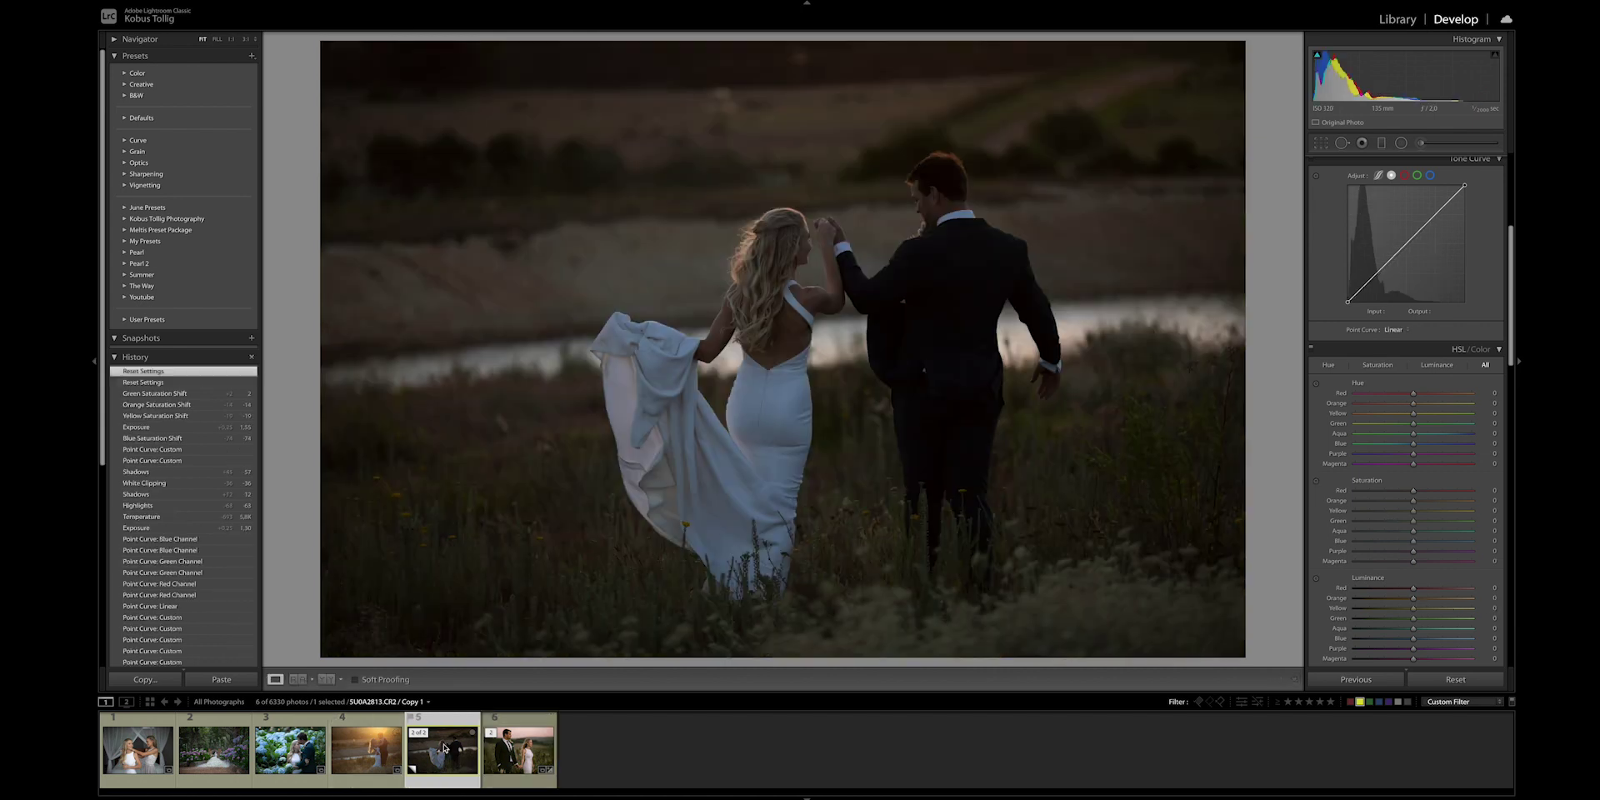
click(125, 297)
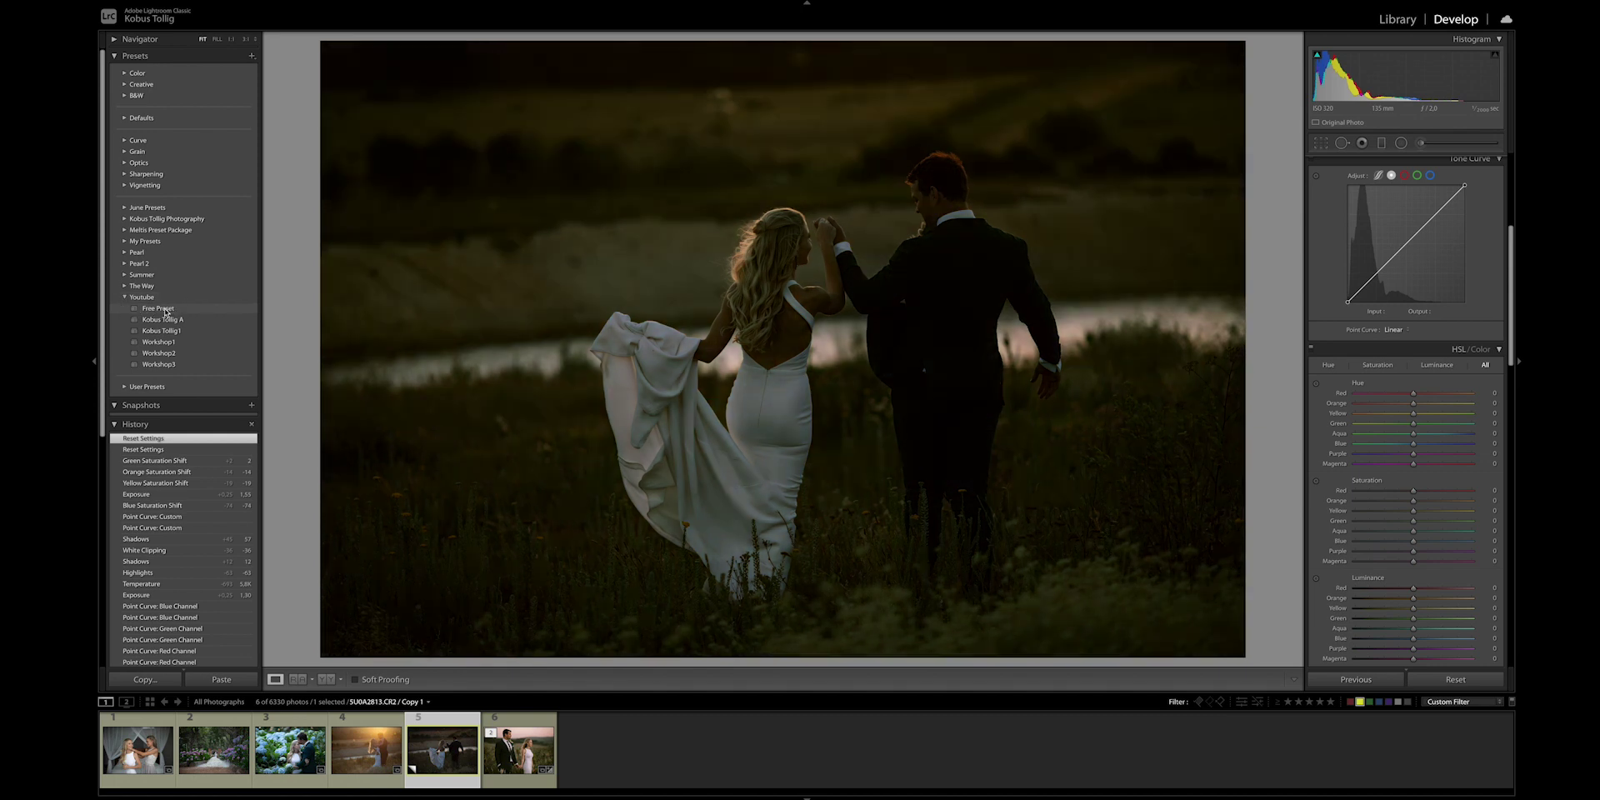
click(165, 310)
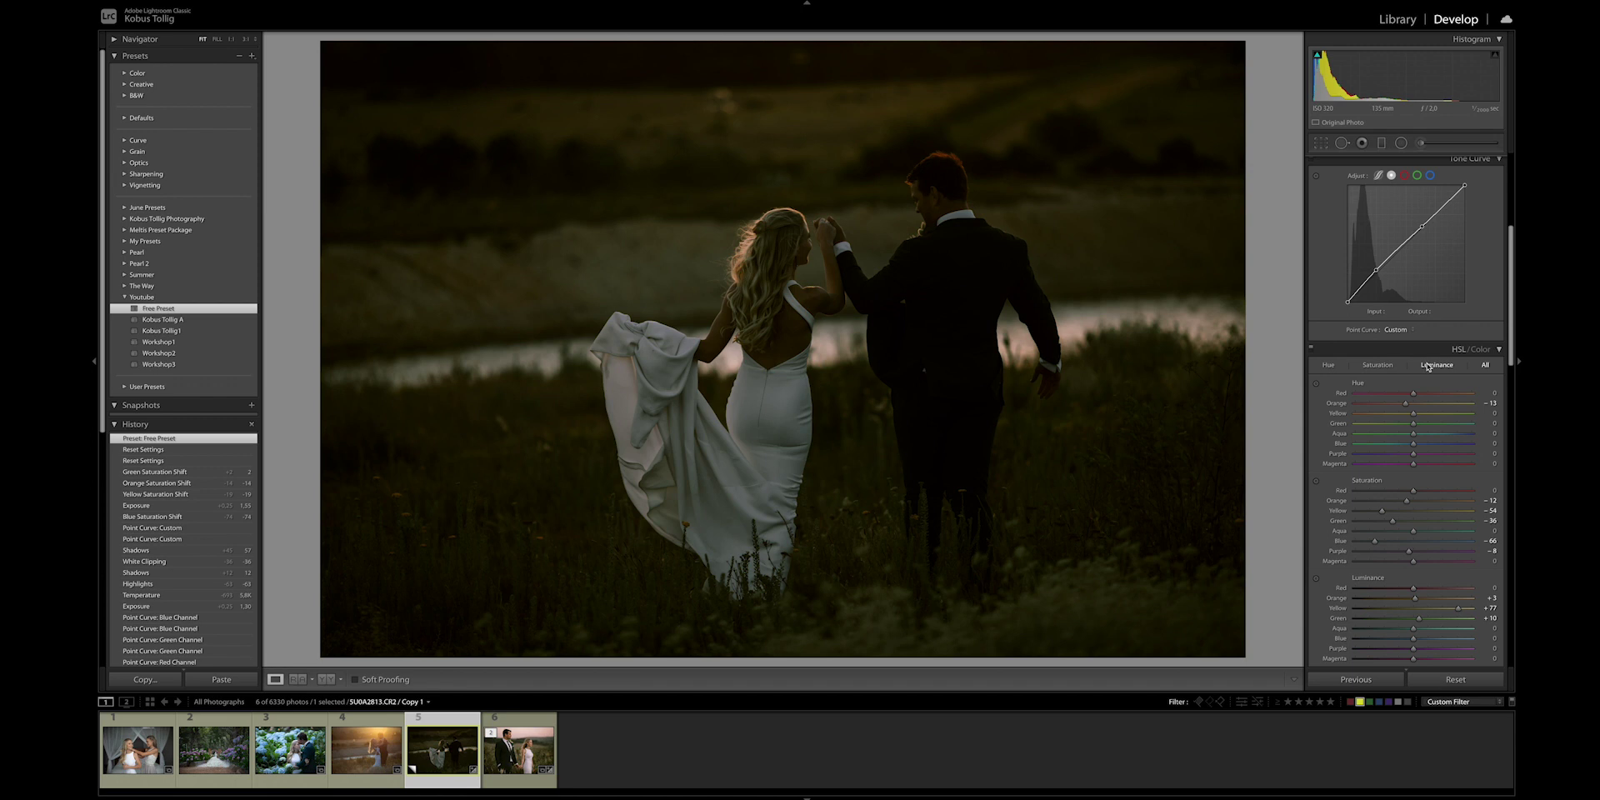
Set Exposure to +1.10, Temp to 6,660 and Tint to +42 on the dancing couple photo
scroll(1427, 367, up, 5)
drag(1411, 275, 1426, 245)
drag(1394, 234, 1406, 234)
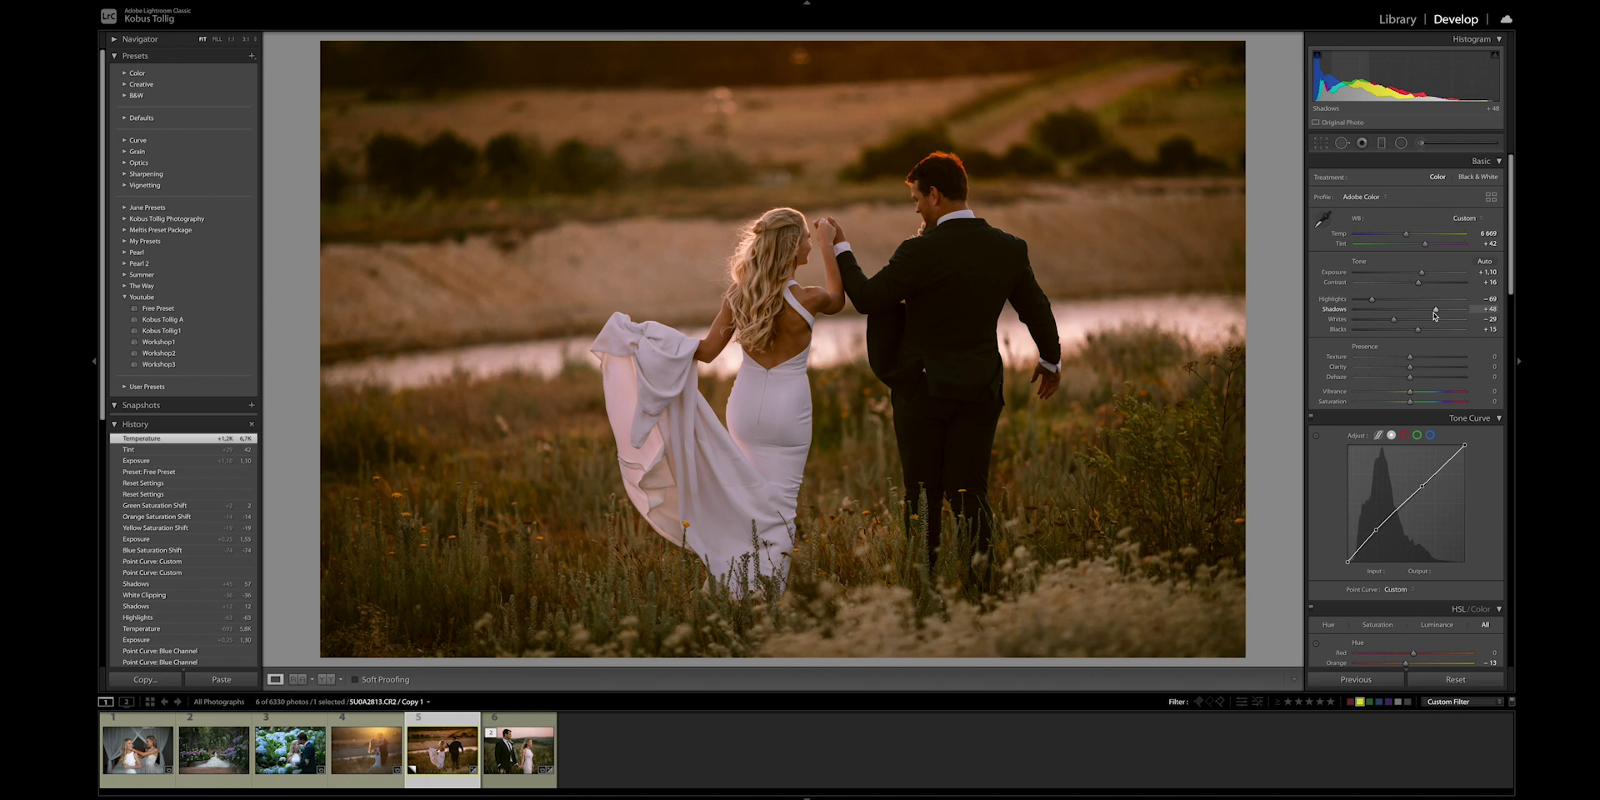
scroll(1434, 314, down, 5)
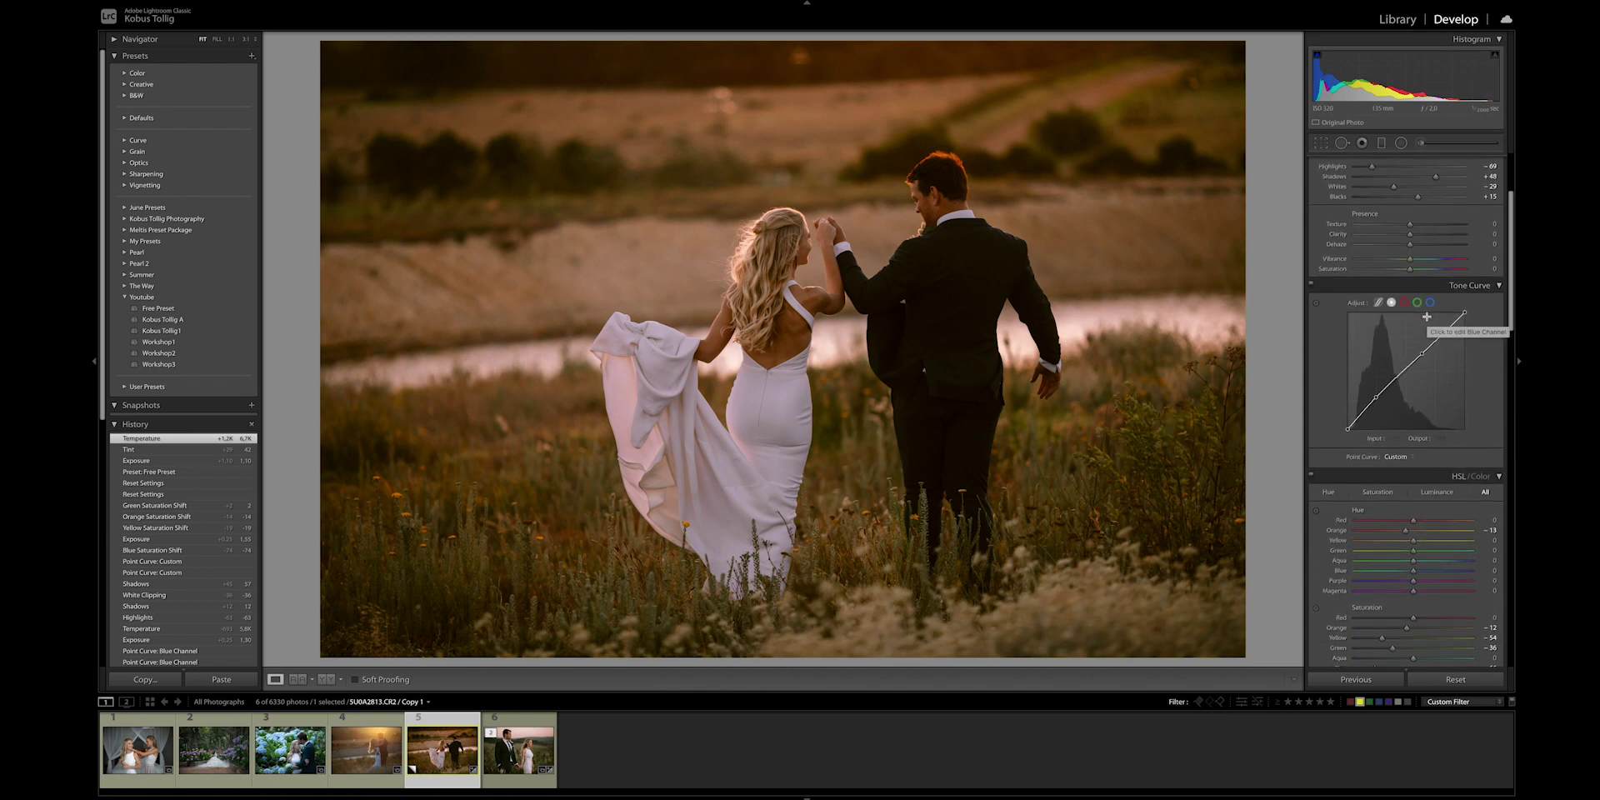
Reduce the Orange saturation on the dancing couple photo
scroll(1426, 317, up, 5)
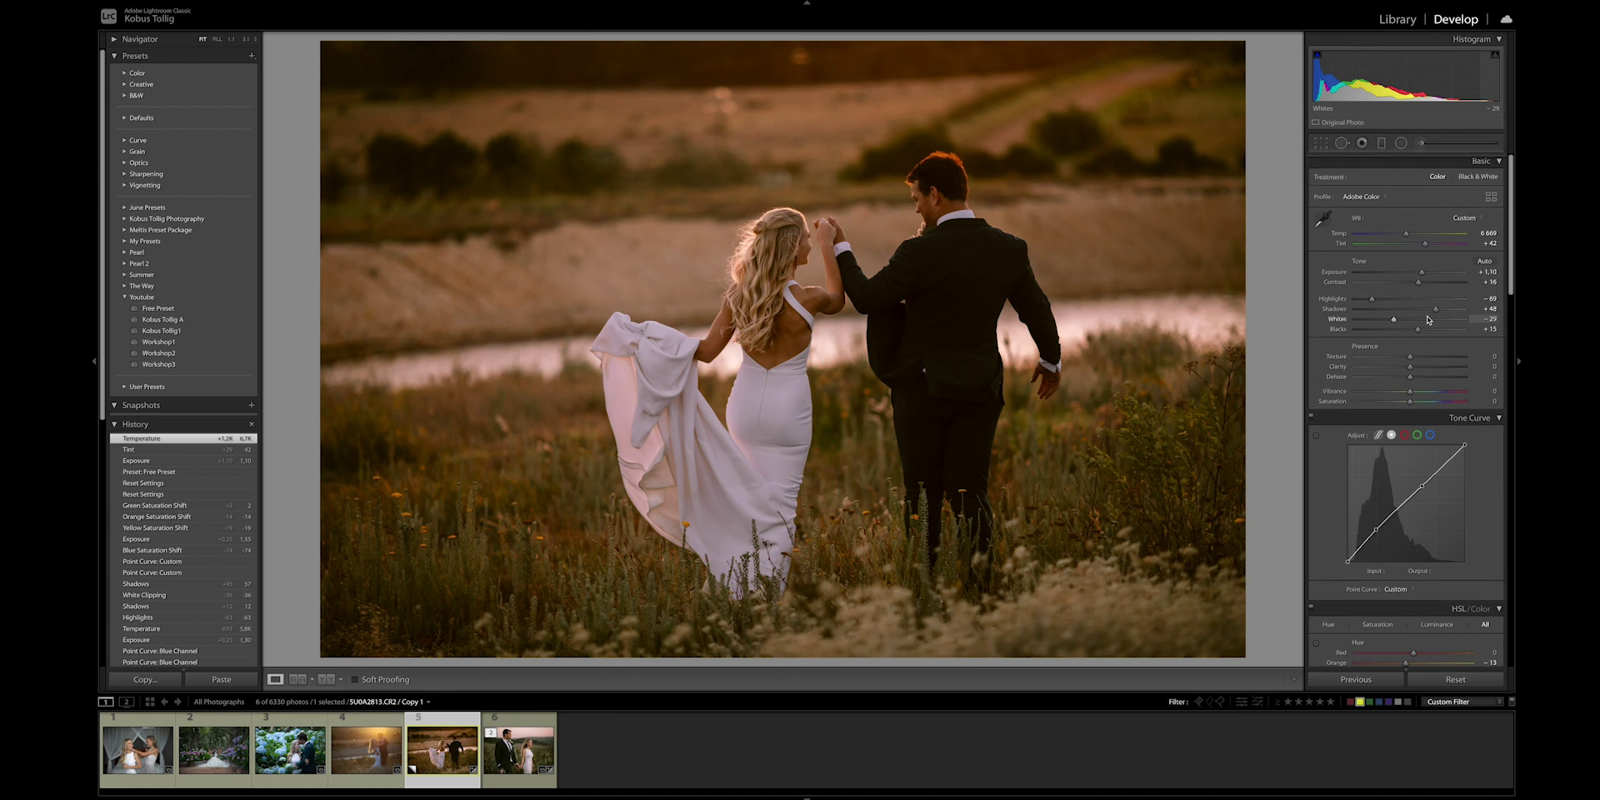
scroll(1428, 319, down, 4)
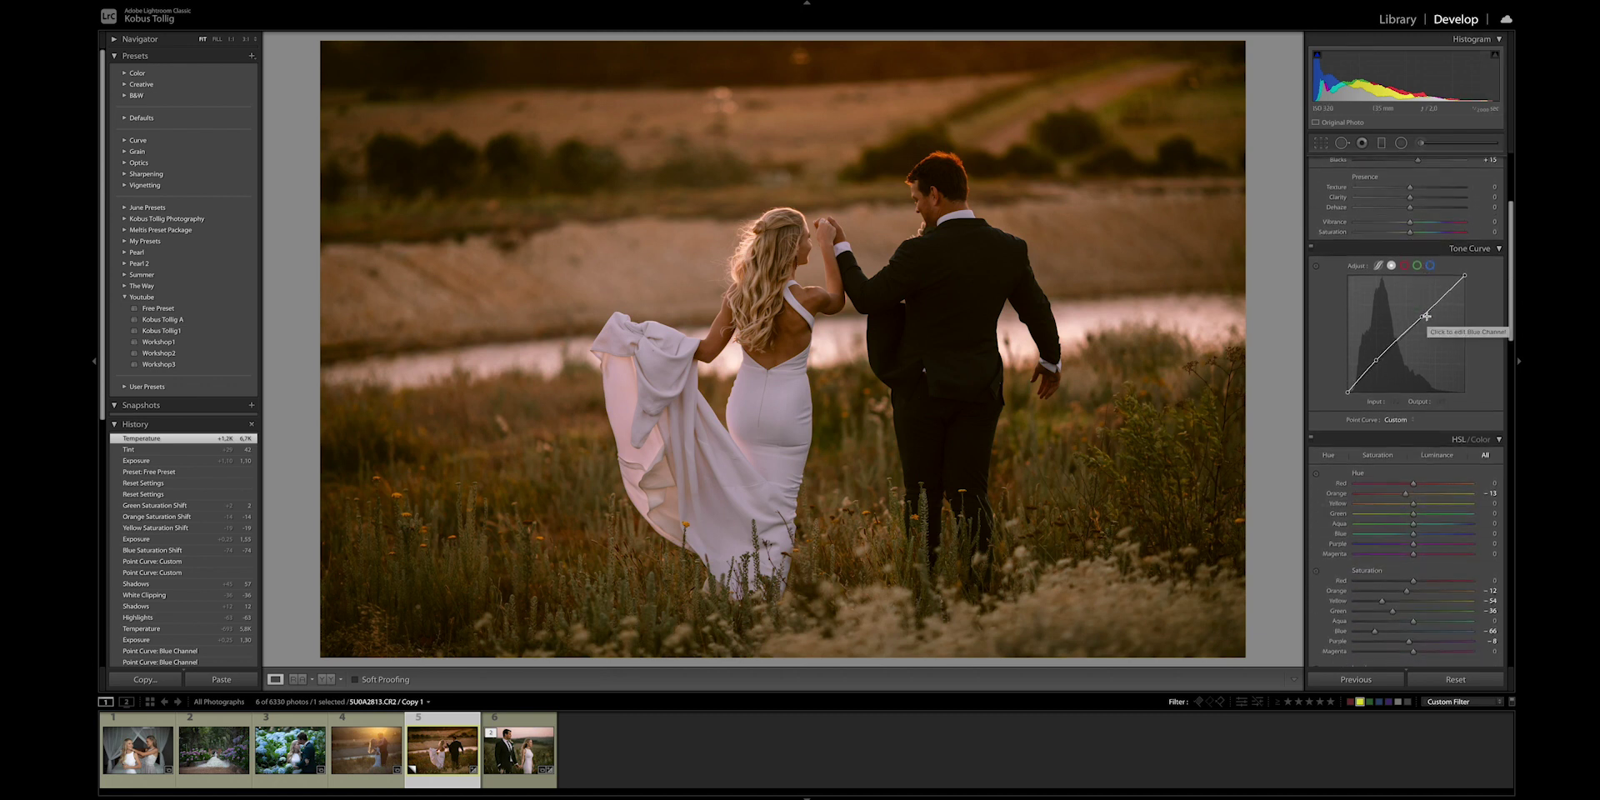
scroll(1427, 317, down, 2)
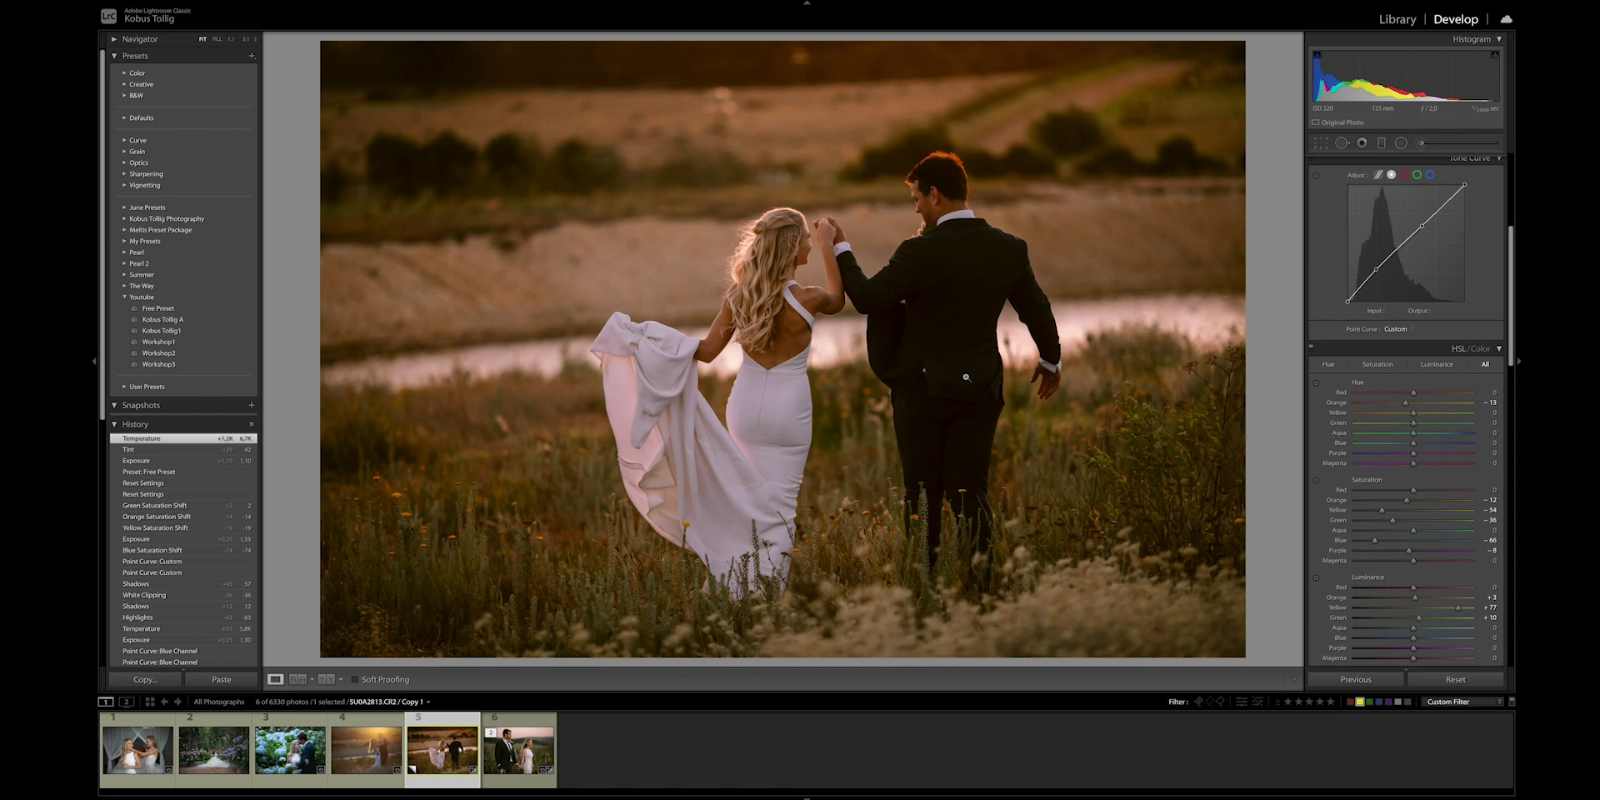
drag(1407, 500, 1401, 505)
Fine-tune Shadows and Exposure on the dancing couple photo and compare it with its before version
scroll(1401, 505, up, 3)
scroll(1401, 504, up, 6)
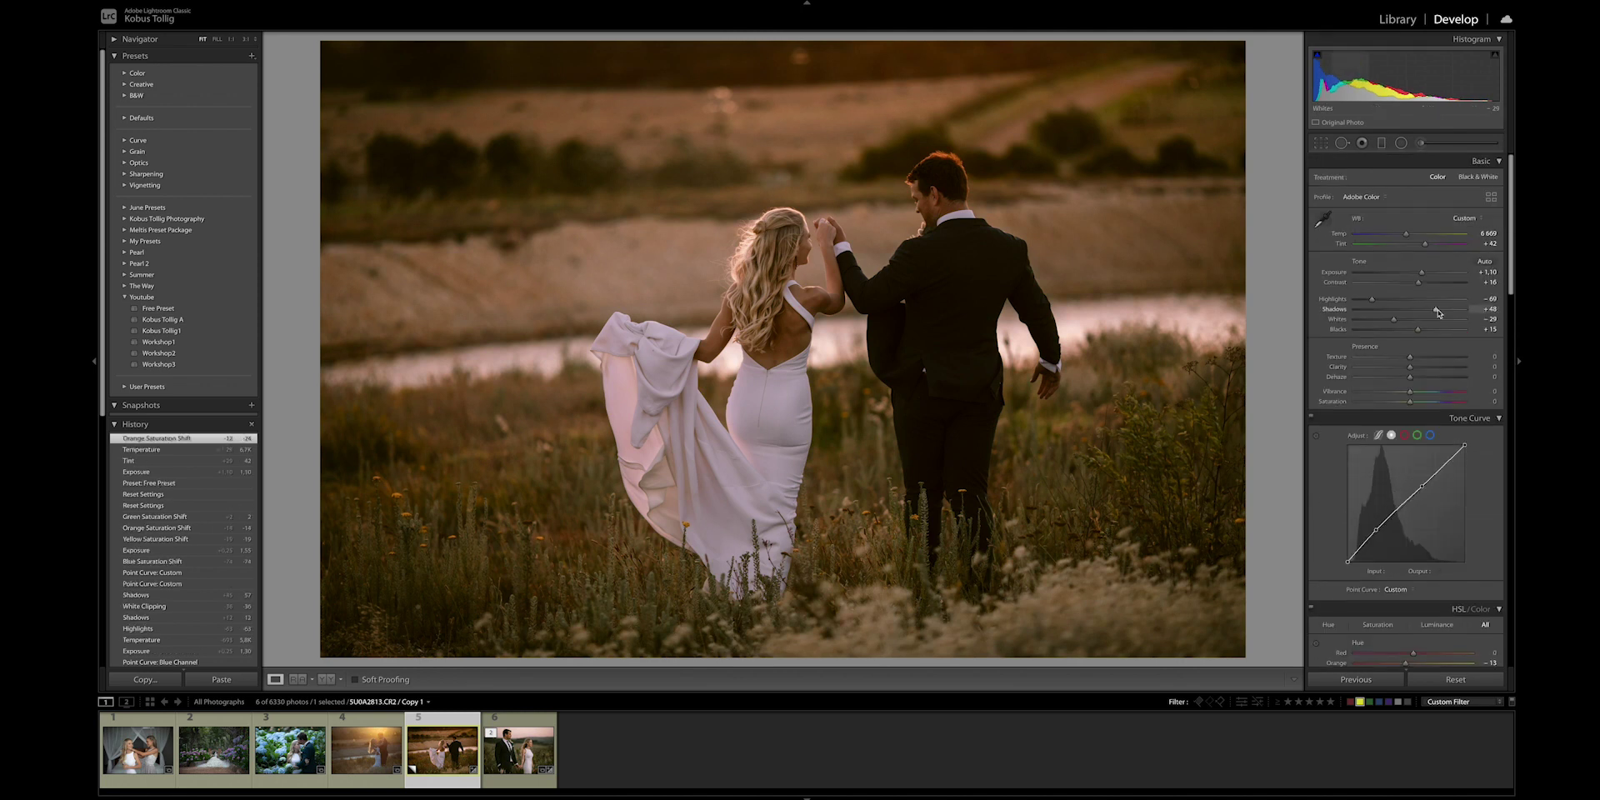
drag(1451, 312, 1437, 310)
drag(1422, 273, 1425, 276)
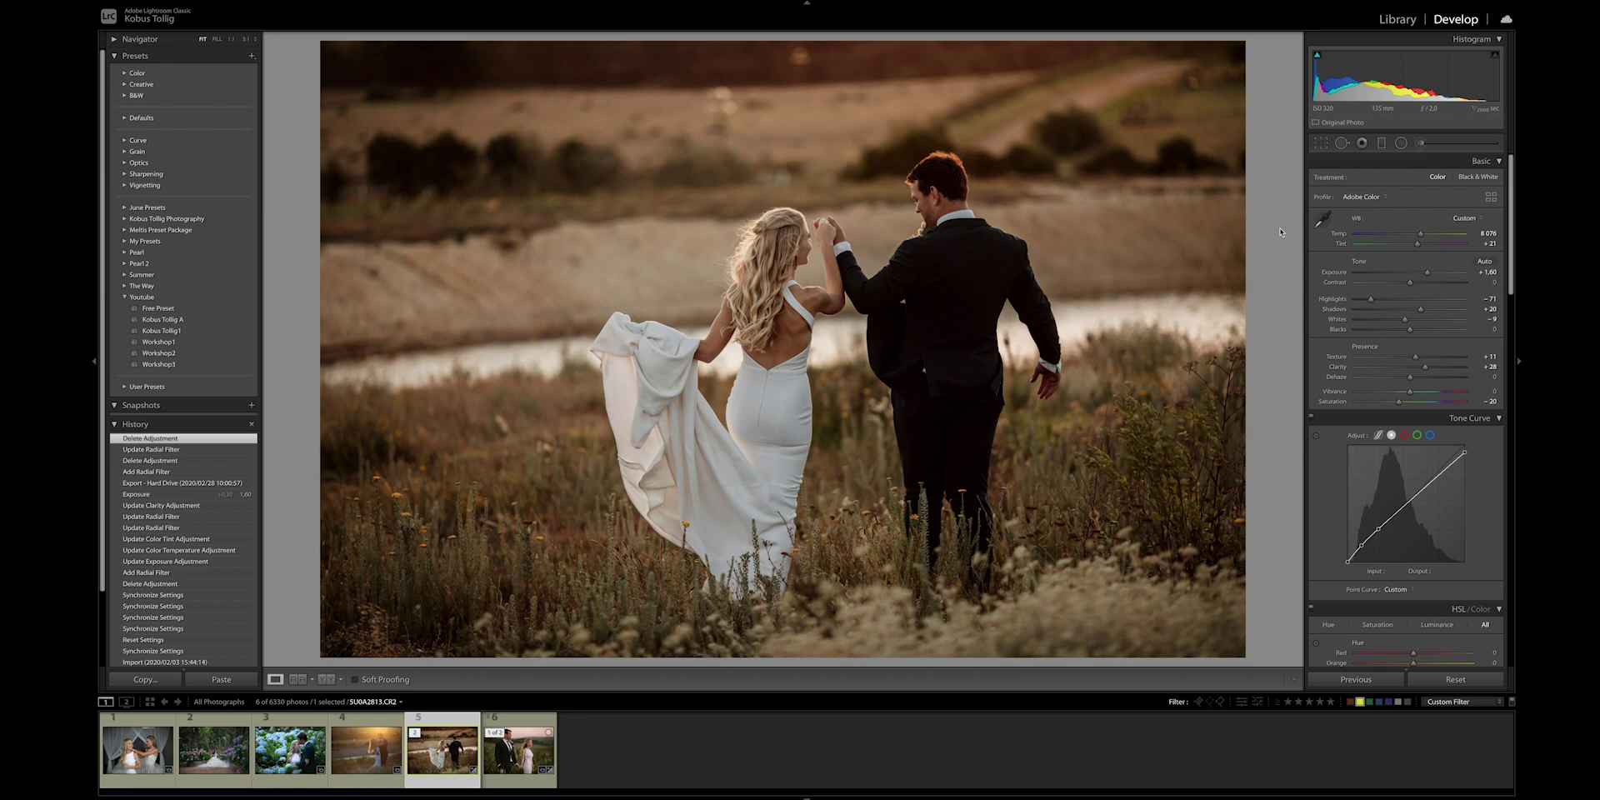
key(backslash)
key(backslash)
Apply Free Preset to the backlit sunset embrace photo and set Temp 4,460, Tint +16, Exposure −0.30, Clarity +19 and Dehaze +22
key(Left)
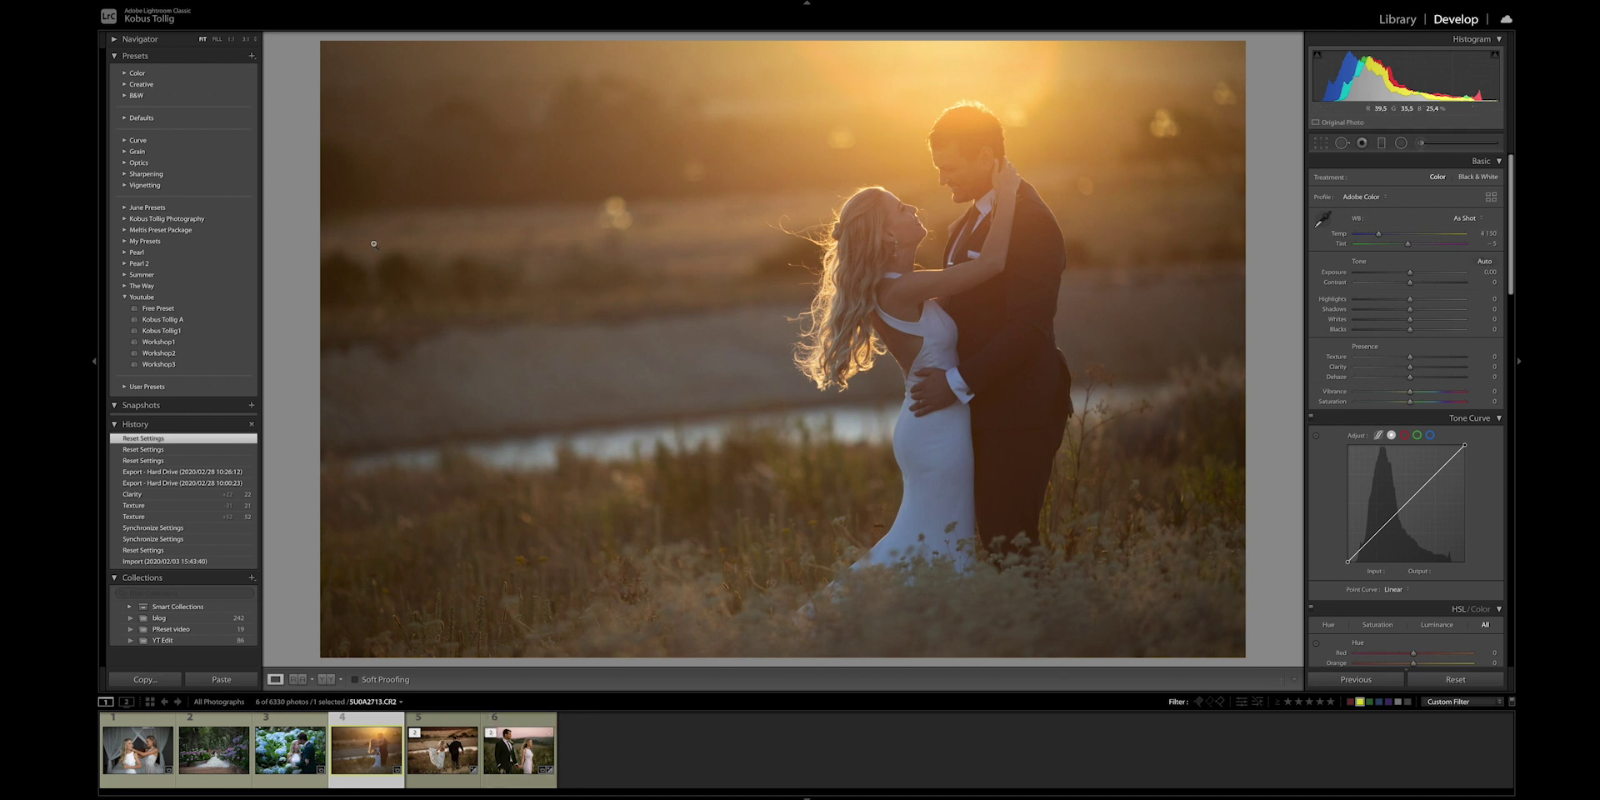
click(172, 310)
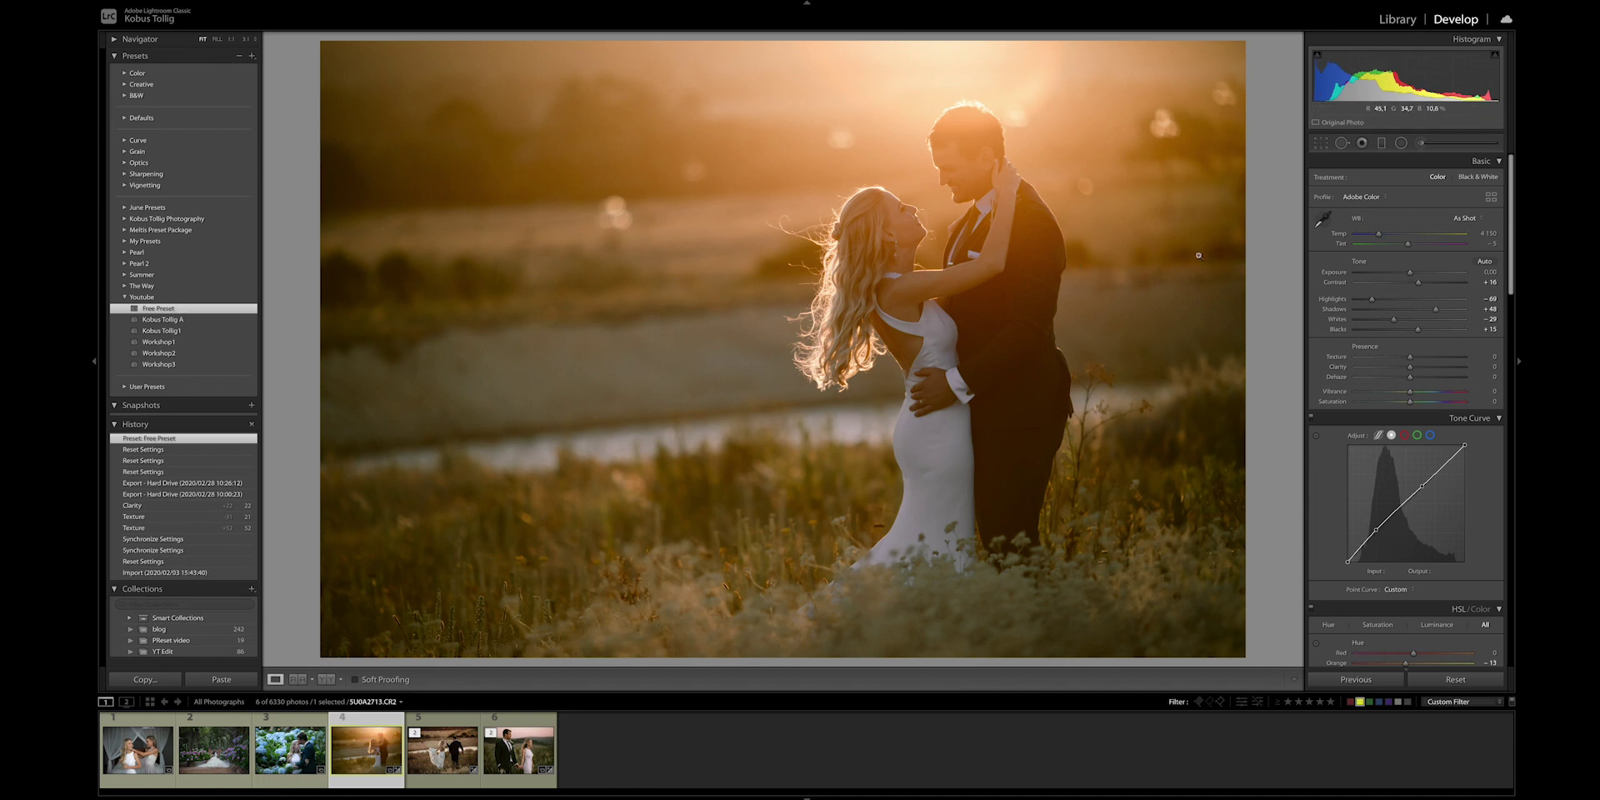
drag(1414, 276, 1384, 240)
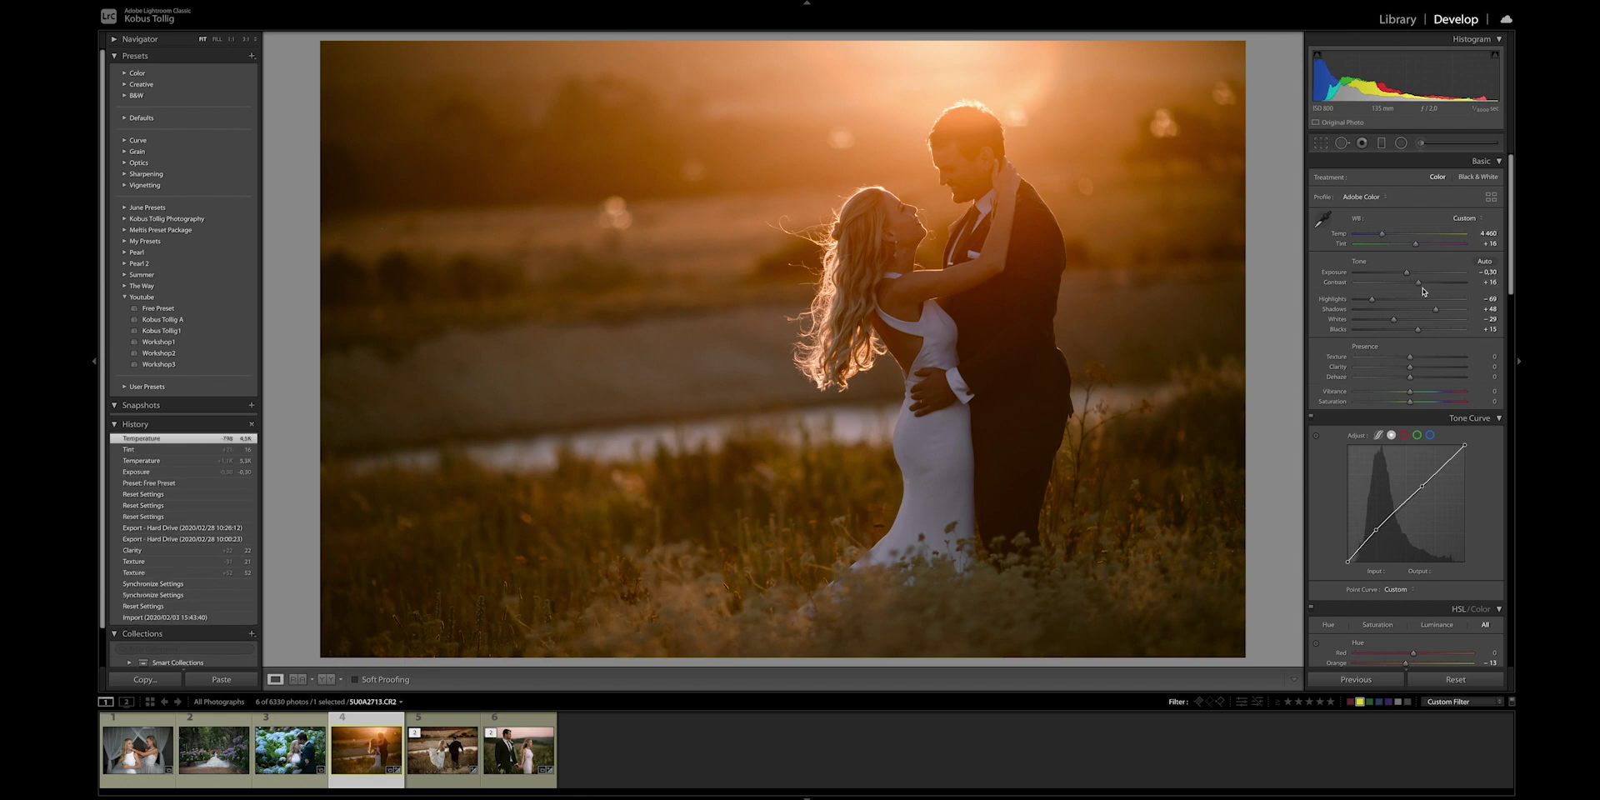
drag(1410, 377, 1419, 370)
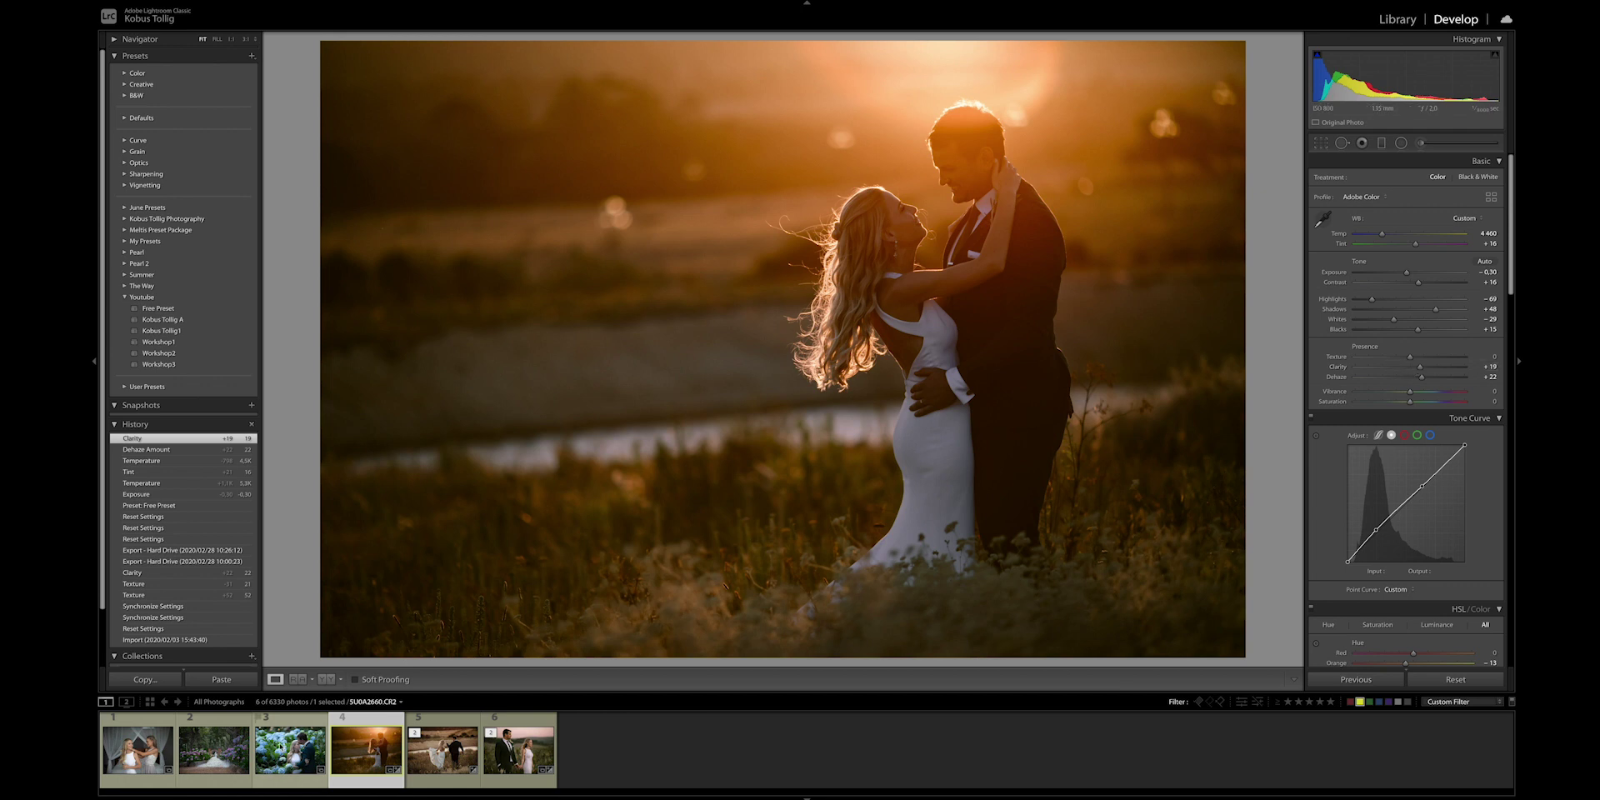
Apply Free Preset to the photo of the couple among the hydrangeas and set Temp to 9,173 and Tint to +44
click(290, 750)
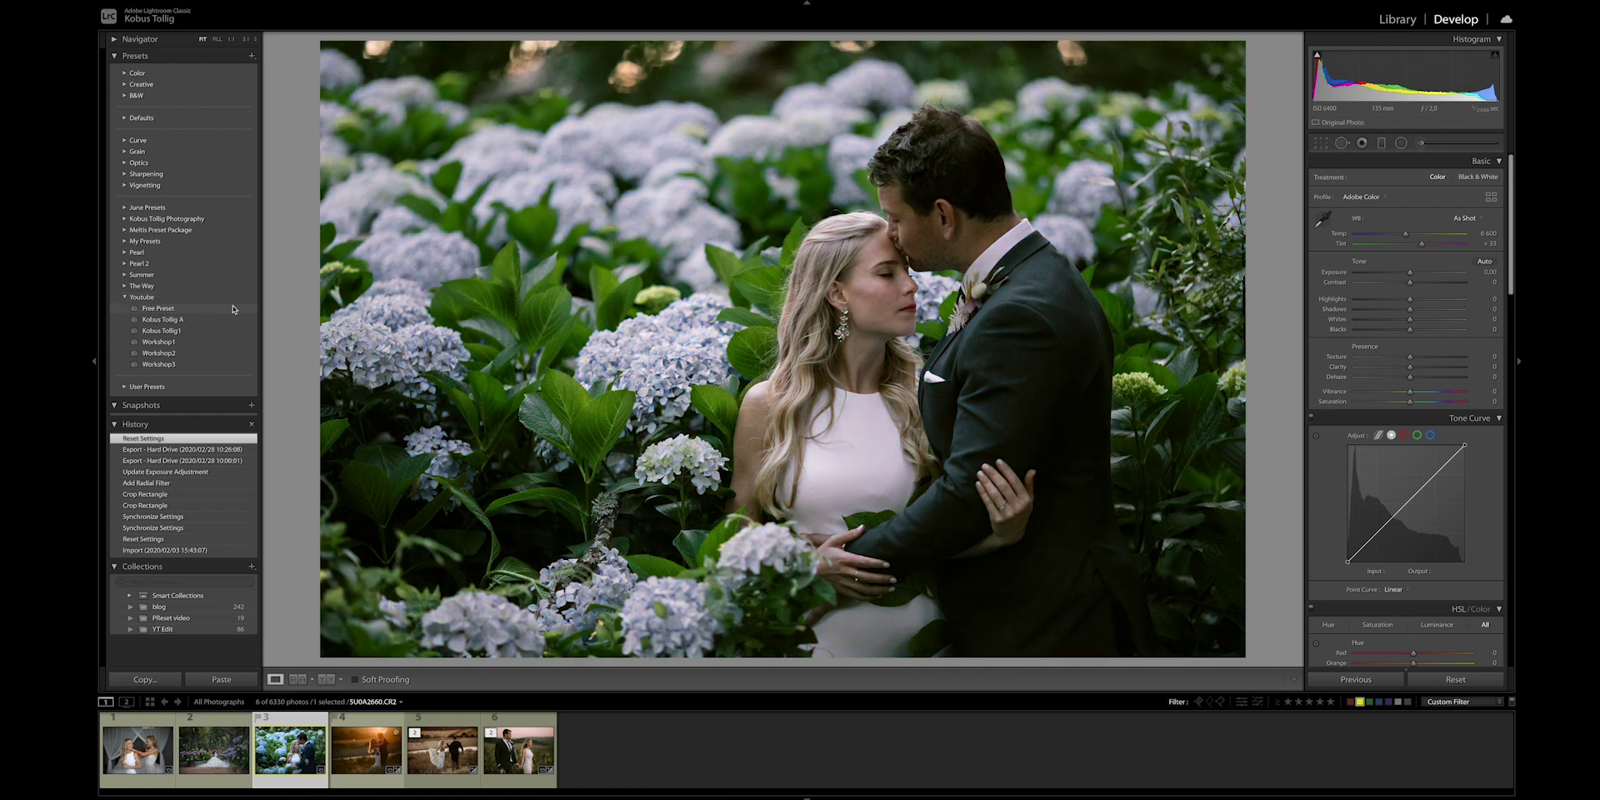
click(156, 310)
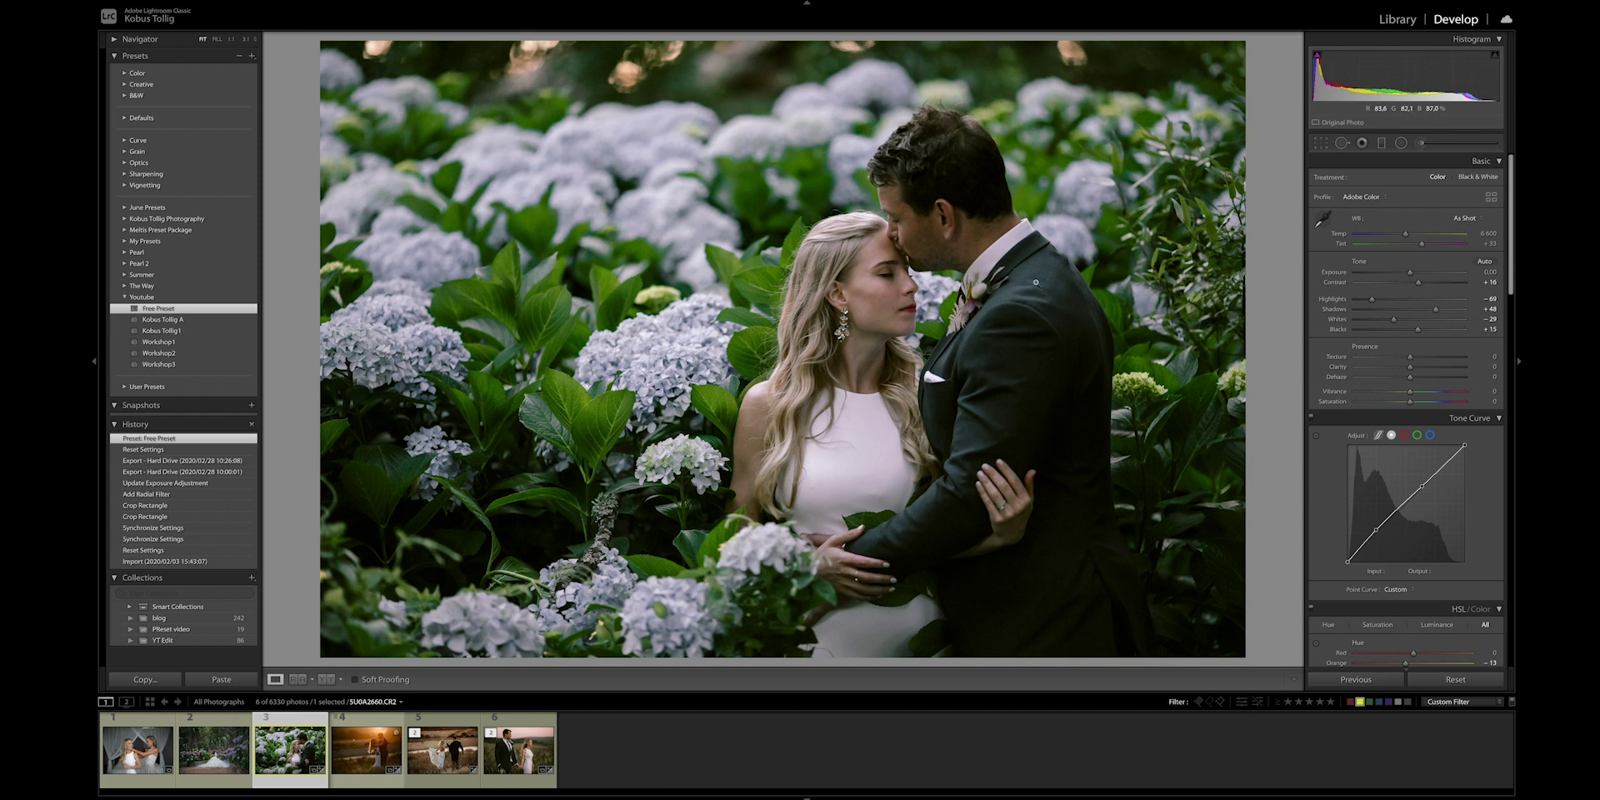
drag(1406, 236, 1427, 248)
Set the hydrangea photo's saturation to Blue −12, Yellow −86 and Green −69
scroll(1392, 273, down, 7)
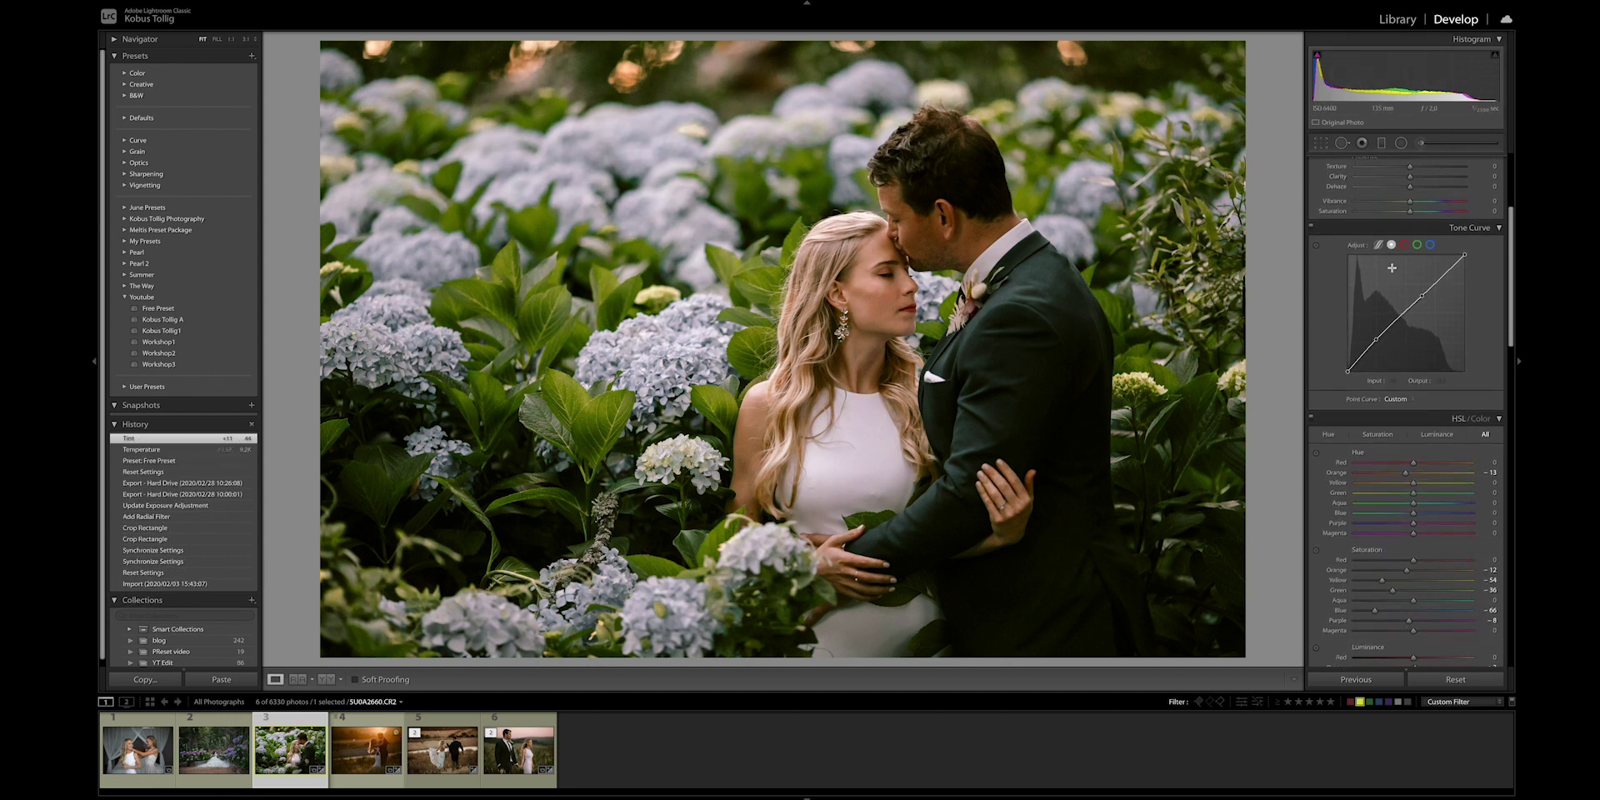
scroll(1392, 273, down, 2)
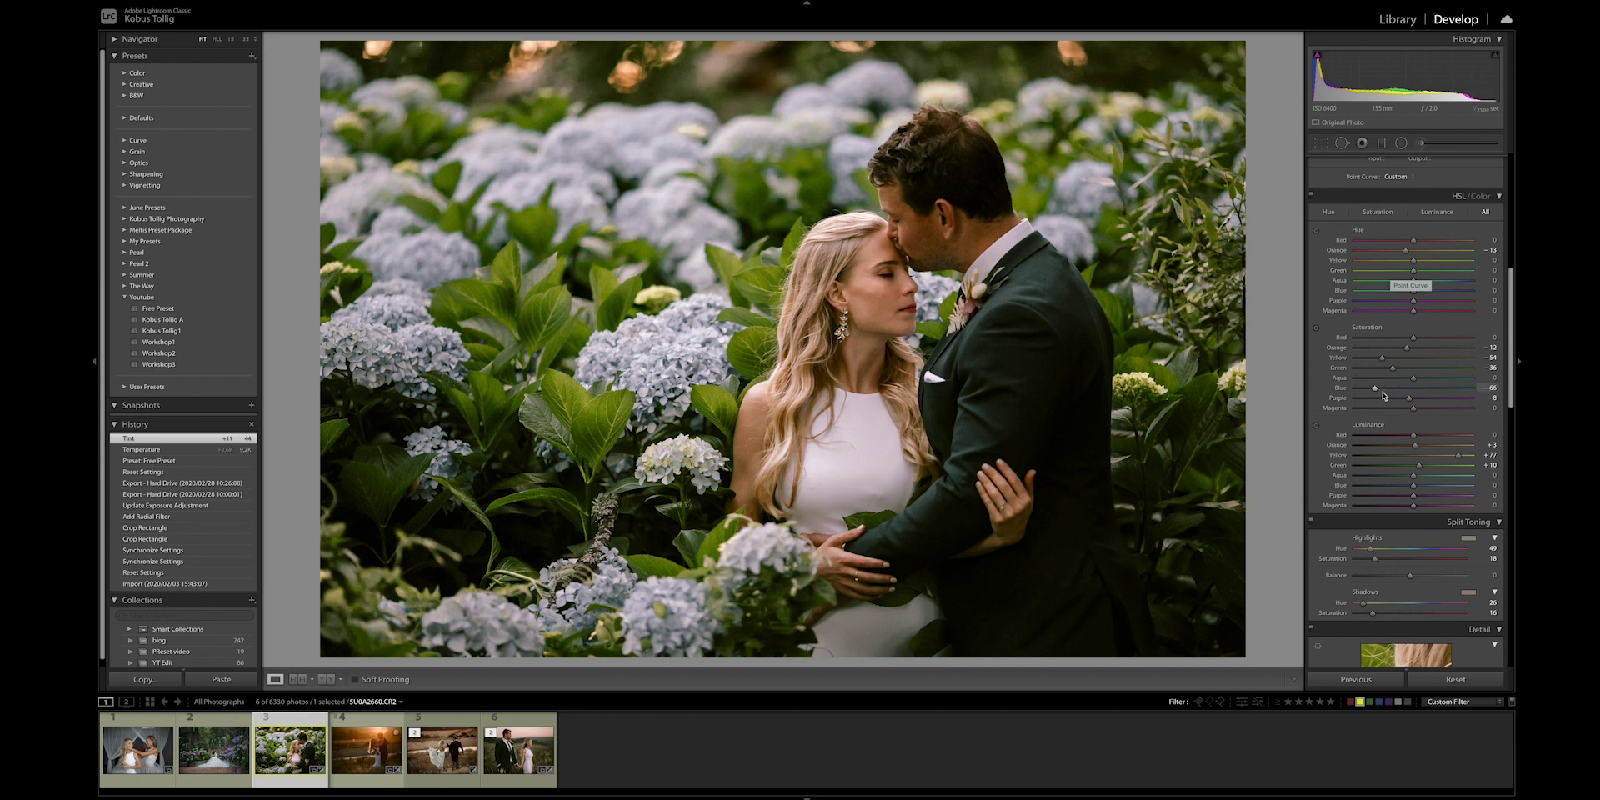
drag(1375, 391, 1404, 391)
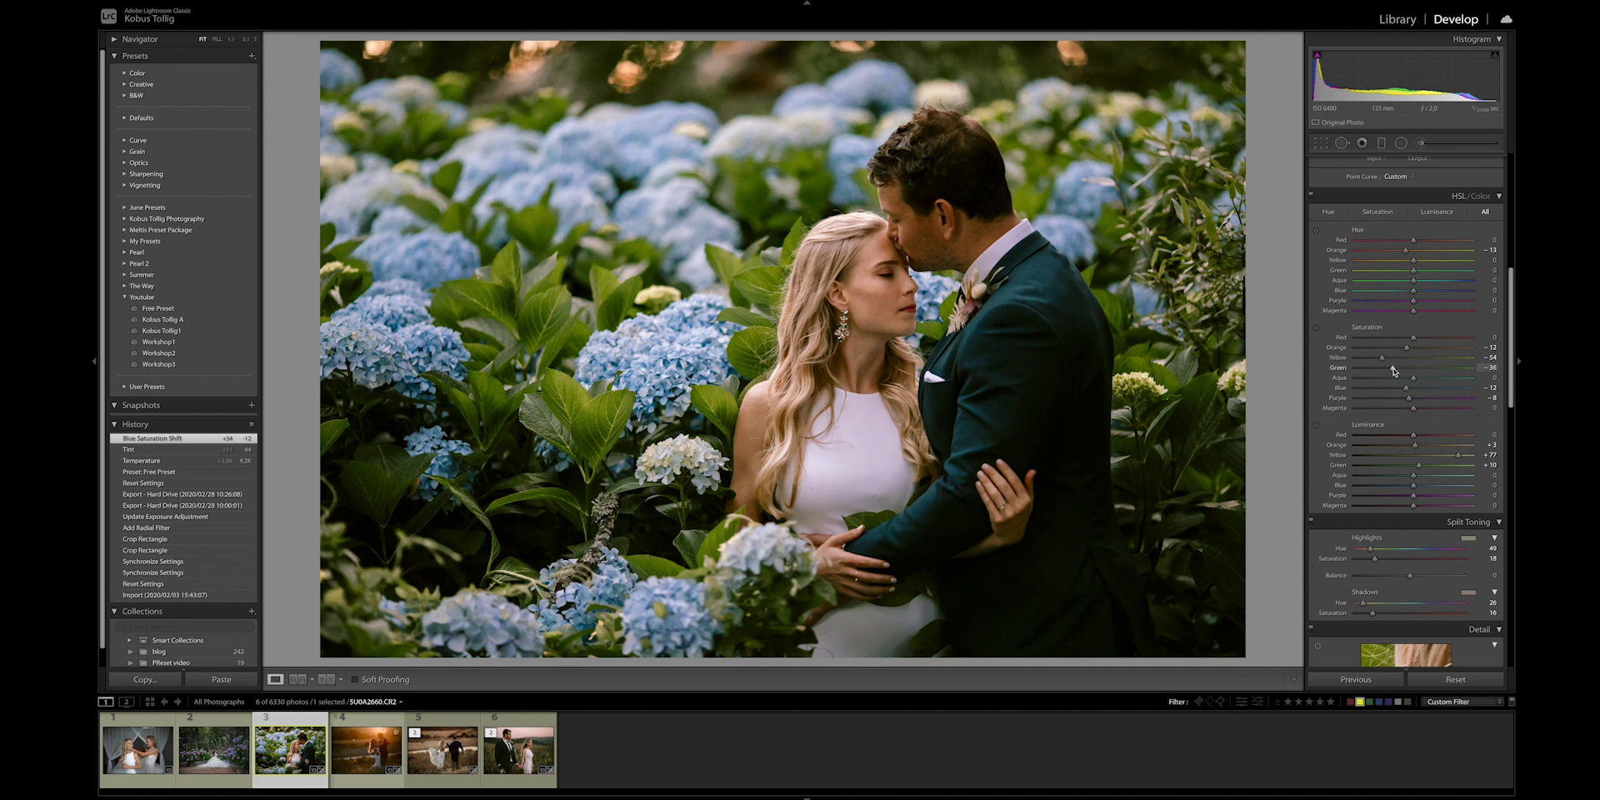
mouse_move(1383, 360)
mouse_down()
mouse_move(1356, 362)
mouse_move(1374, 372)
mouse_up()
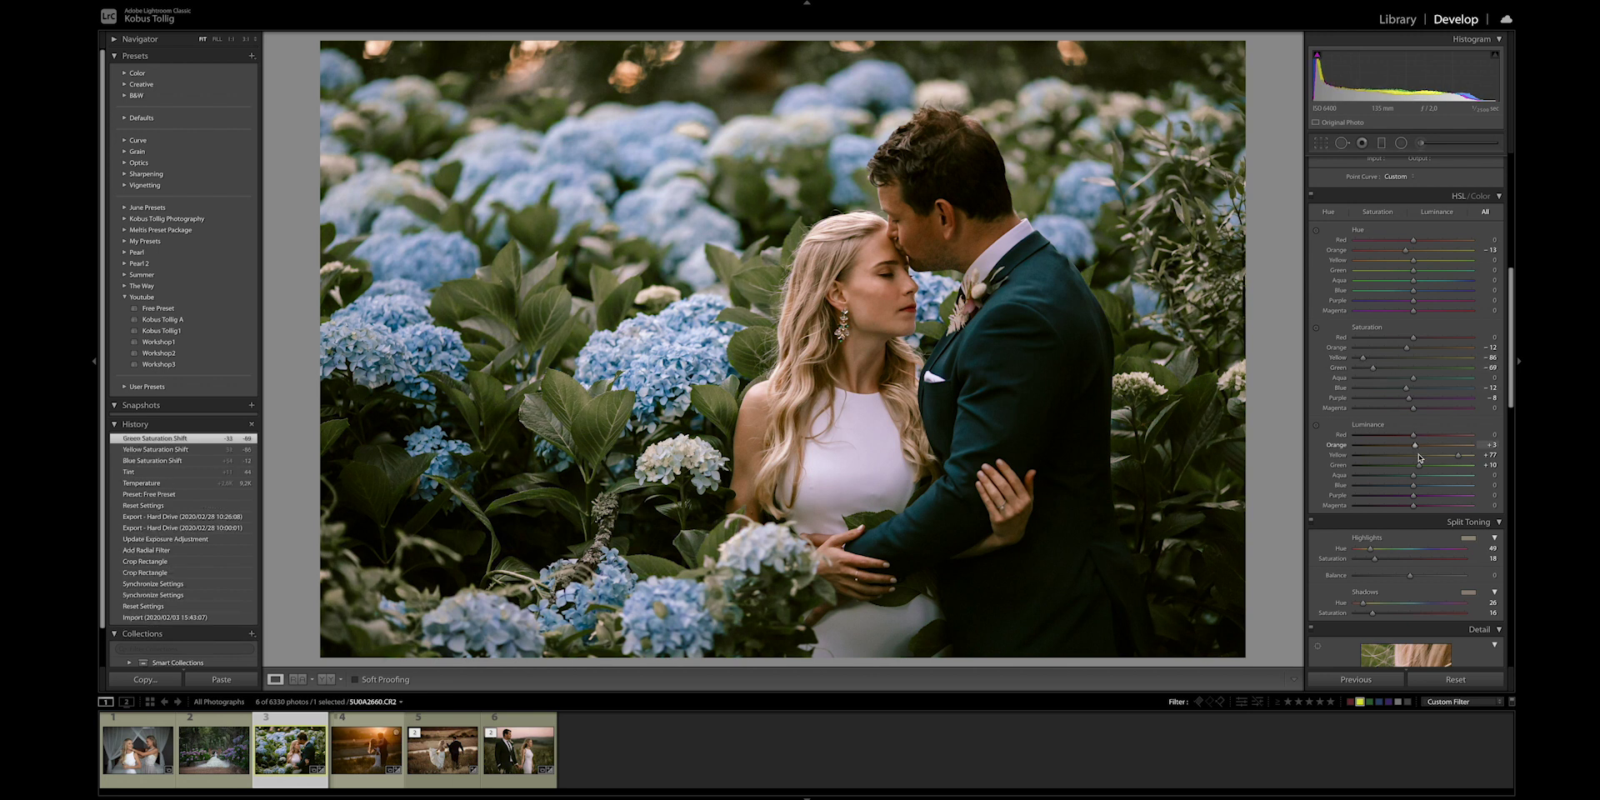
Shift the Green hue to −38 and raise Exposure slightly on the hydrangea photo
mouse_move(1414, 271)
mouse_down()
mouse_move(1378, 273)
mouse_move(1460, 273)
mouse_move(1368, 275)
mouse_move(1391, 273)
mouse_up()
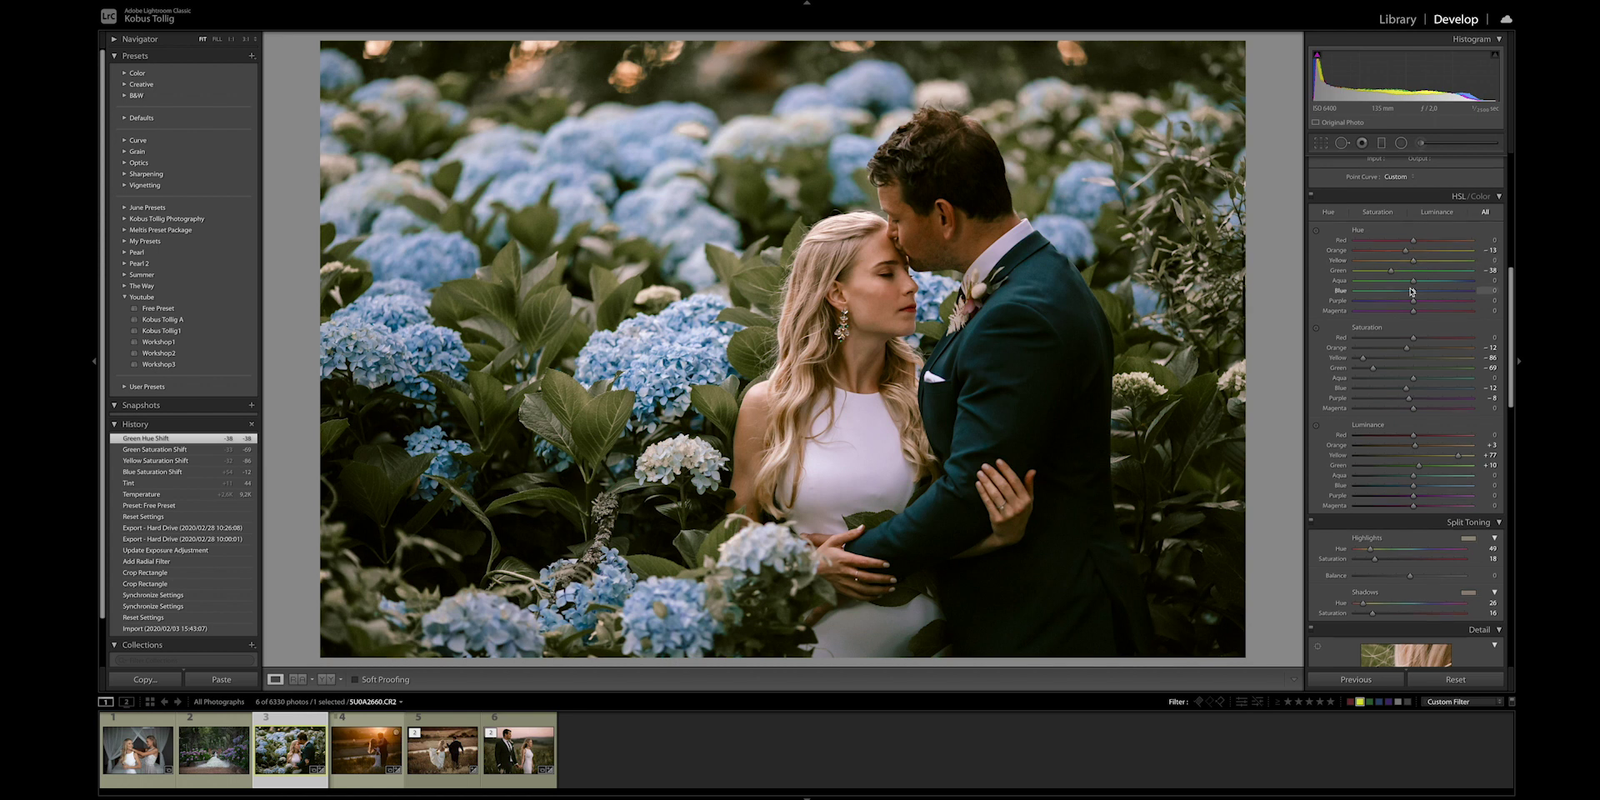
scroll(1412, 291, up, 8)
drag(1410, 273, 1414, 275)
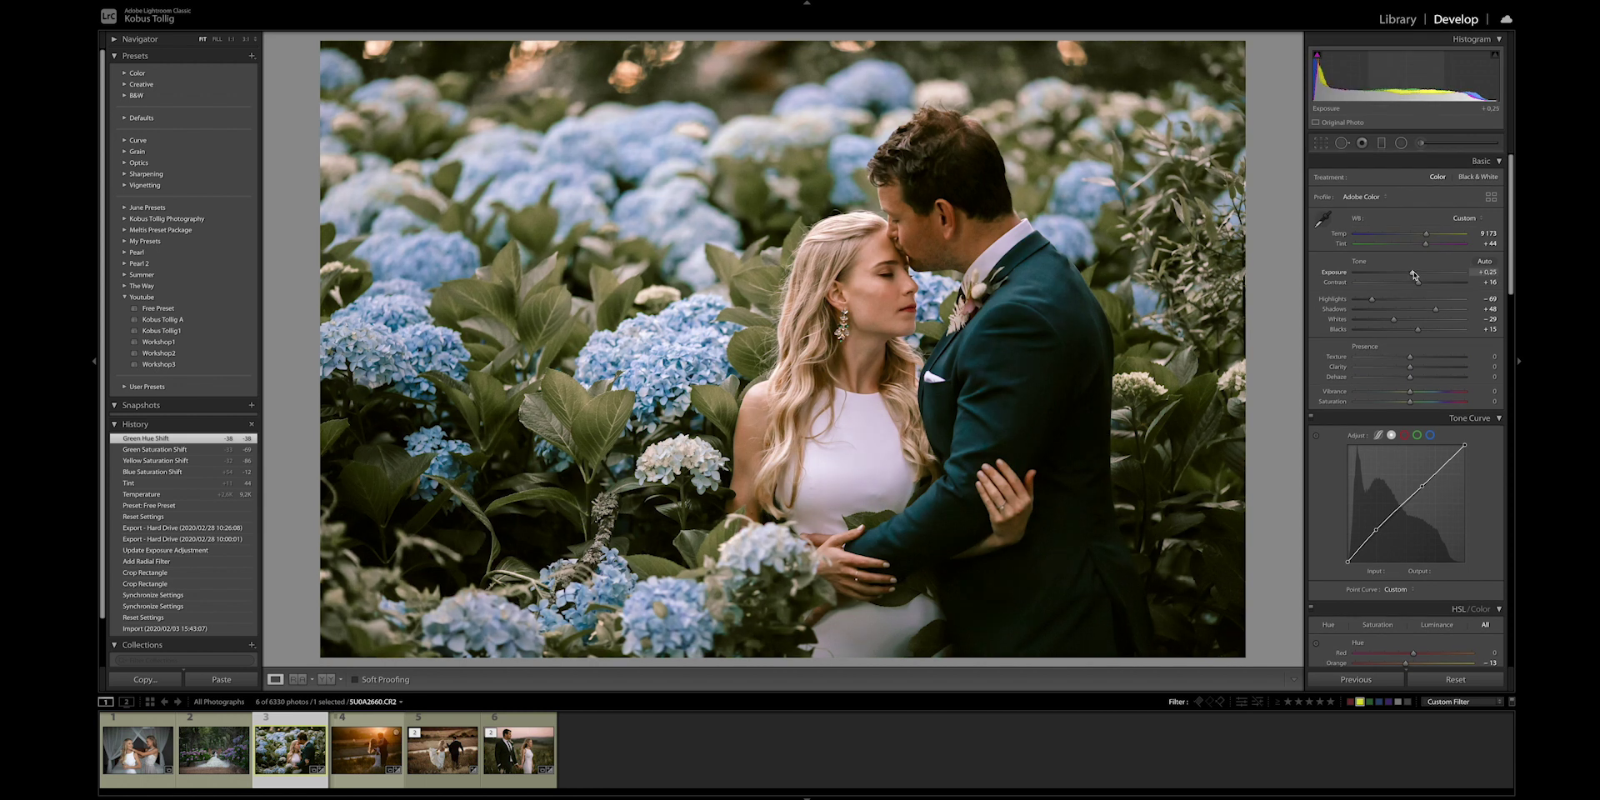
Apply Free Preset to the forest aisle photo and set Temp to 5,744 and Exposure to +0.05
key(Left)
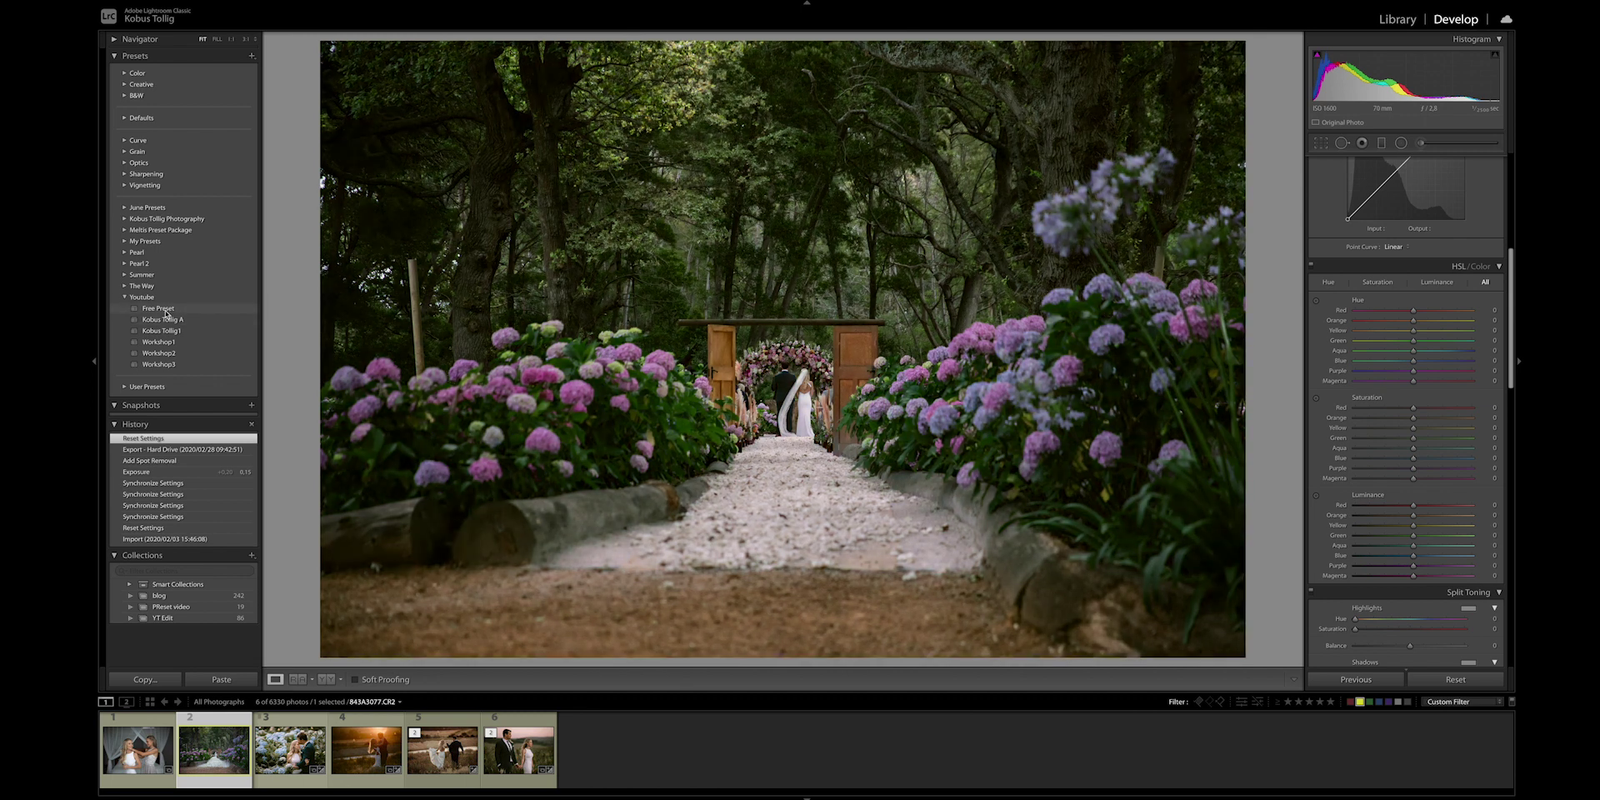
click(166, 310)
scroll(1414, 271, up, 5)
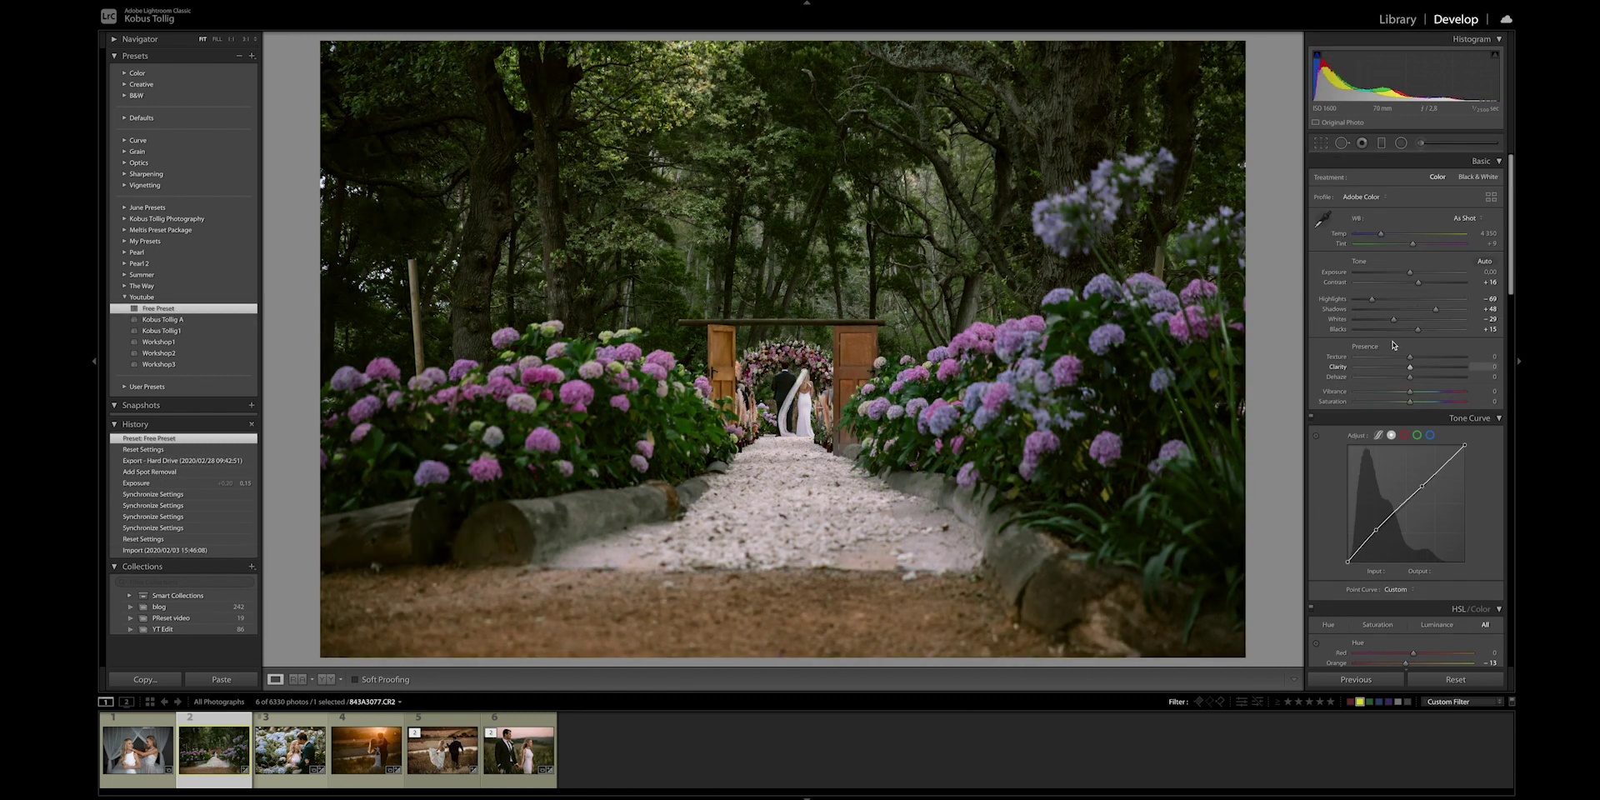
click(1415, 271)
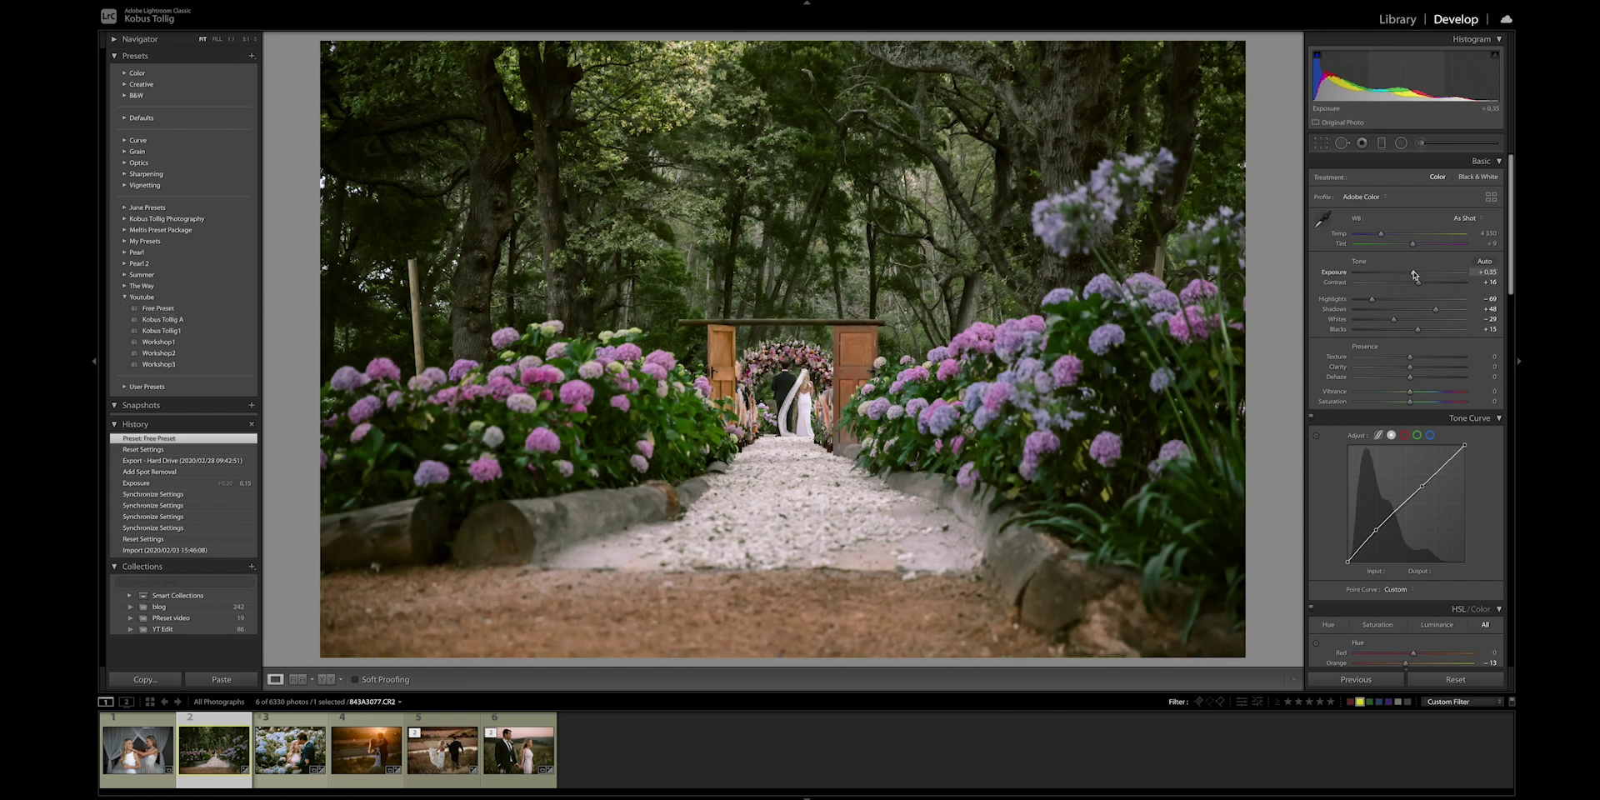
mouse_move(1415, 273)
mouse_down()
mouse_move(1389, 236)
mouse_move(1410, 278)
mouse_up()
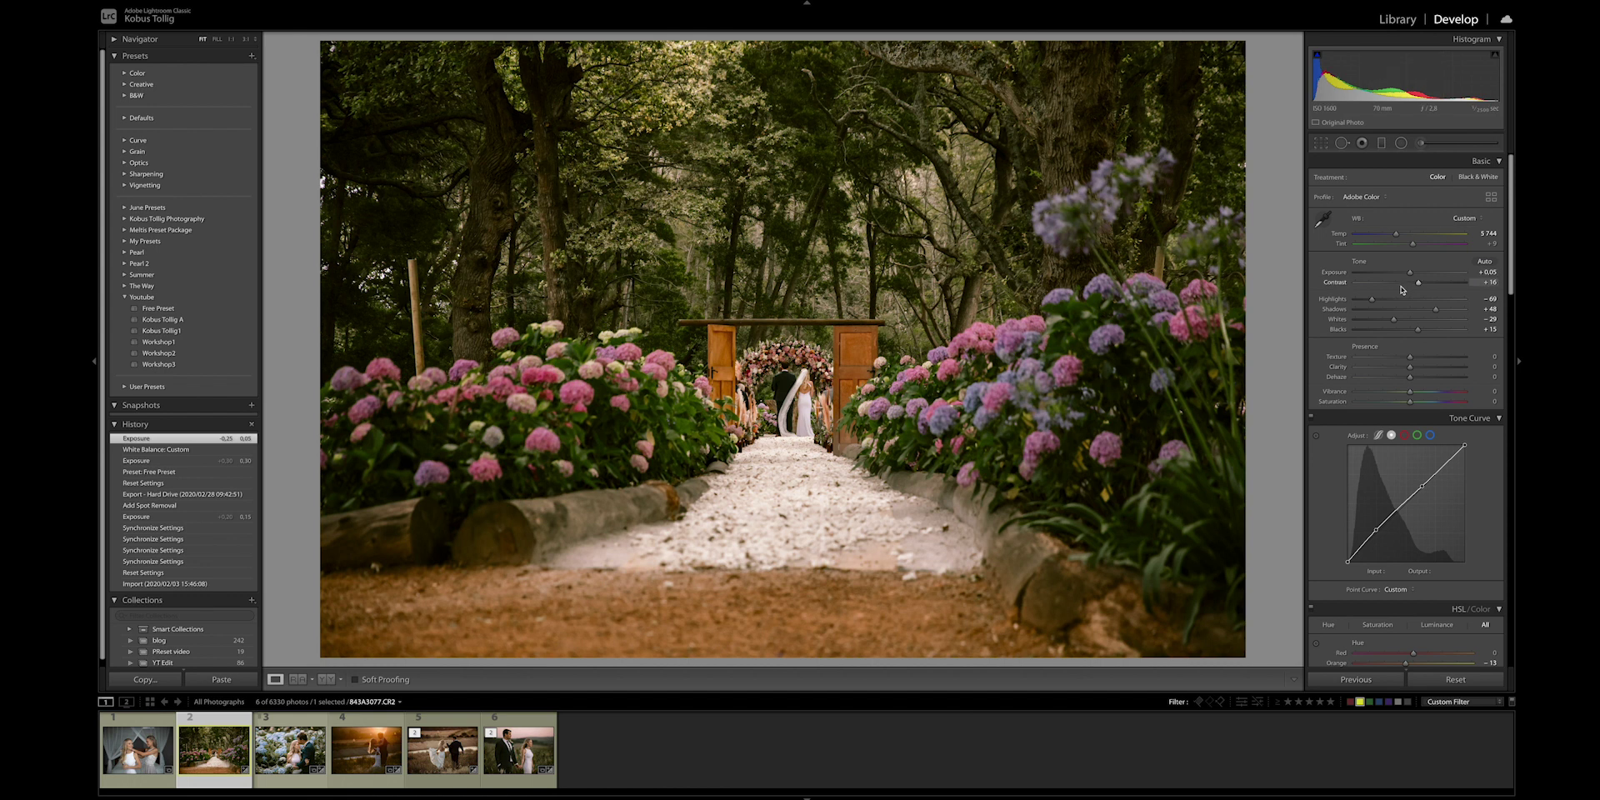
Set the forest aisle photo's saturation to Green −64 and Yellow −81
scroll(1402, 290, down, 3)
scroll(1403, 290, down, 4)
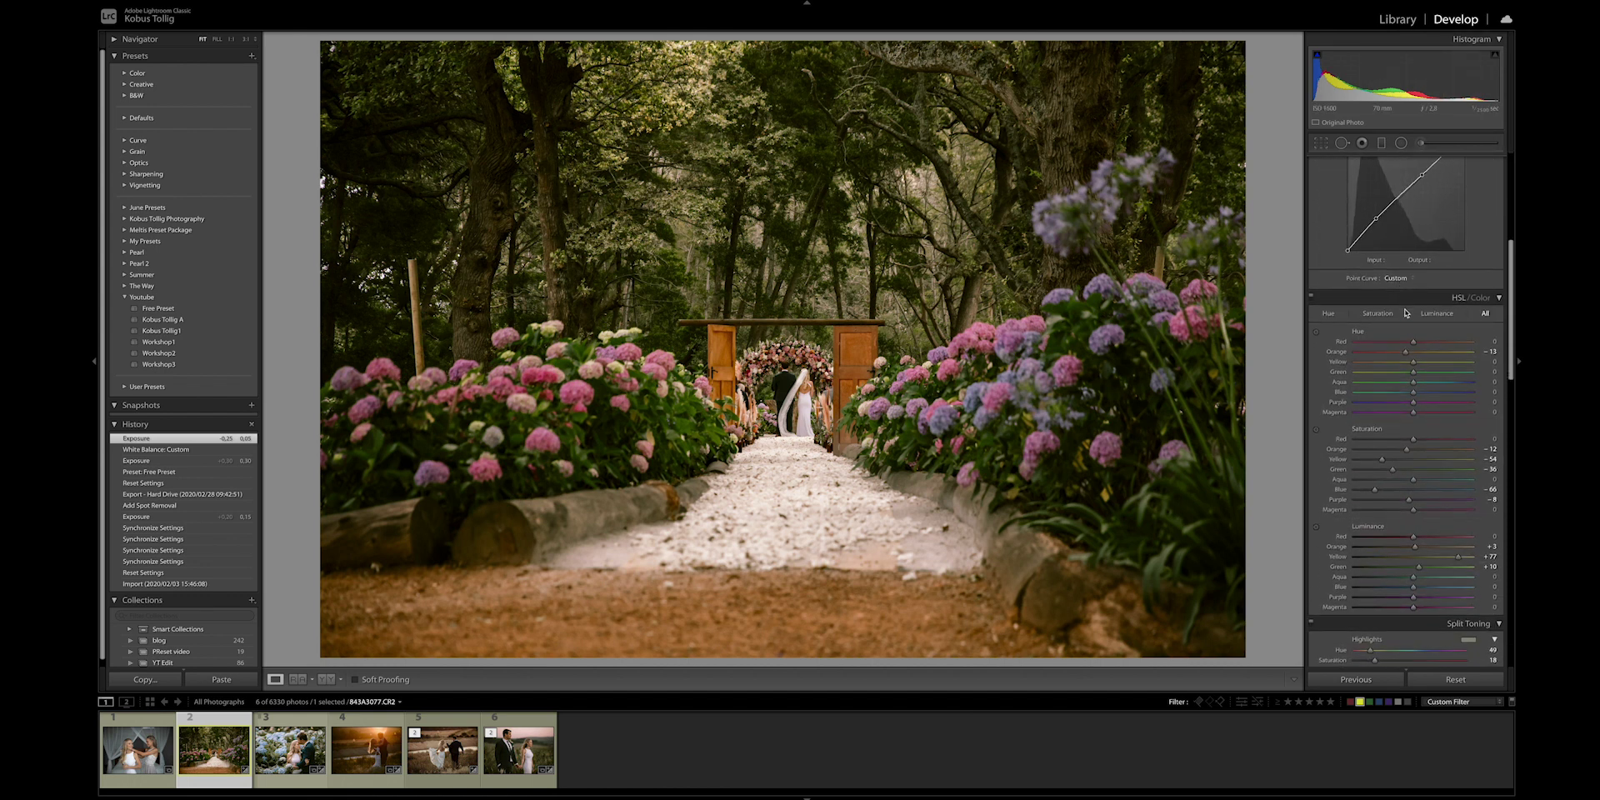
scroll(1413, 325, down, 3)
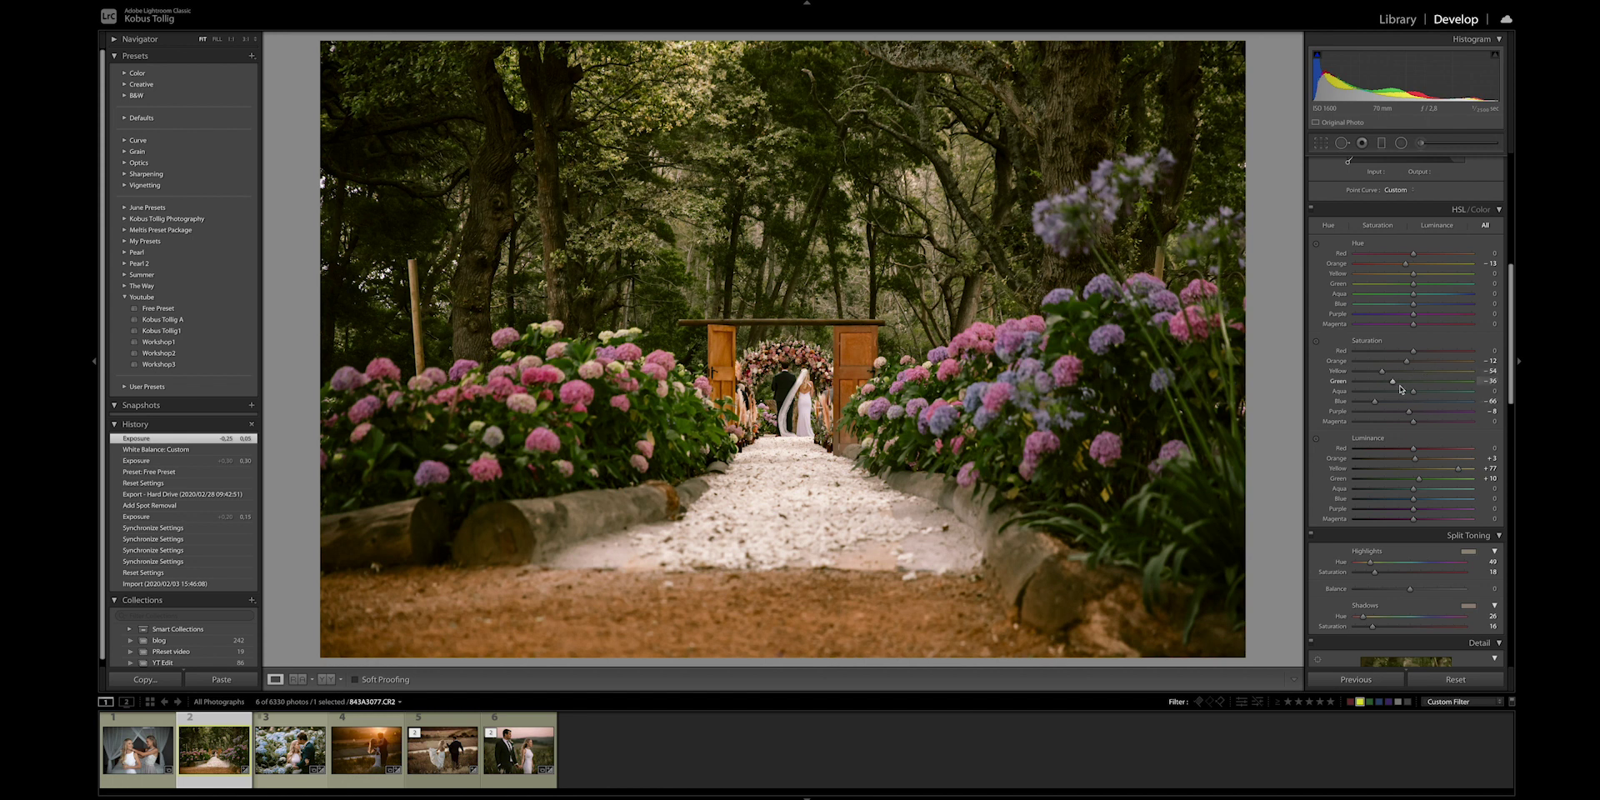
drag(1394, 384, 1368, 377)
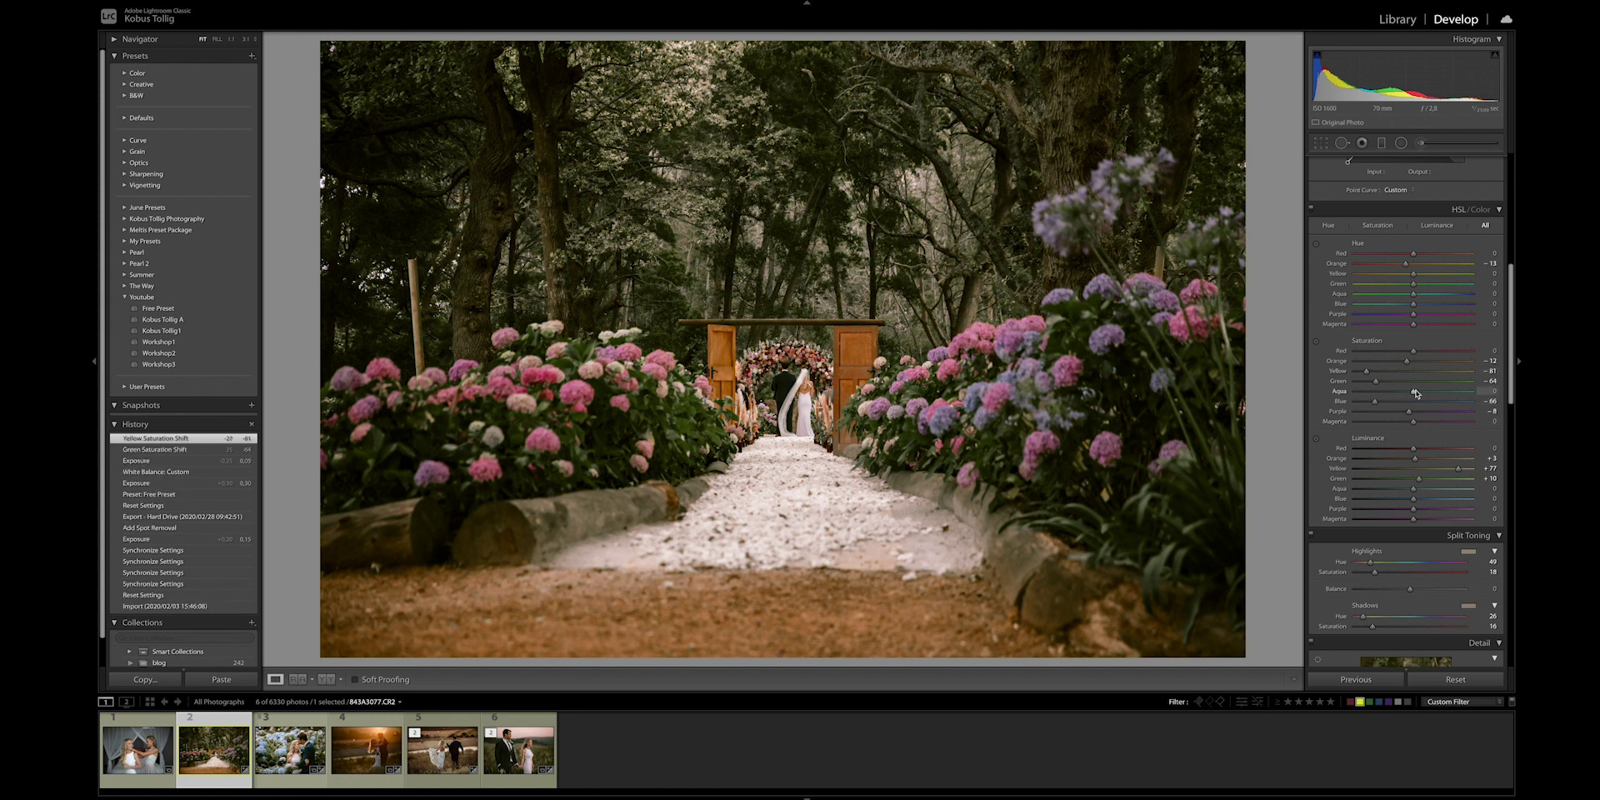
Raise Vibrance on the forest aisle photo and set its Yellow saturation to −54
scroll(1414, 393, up, 8)
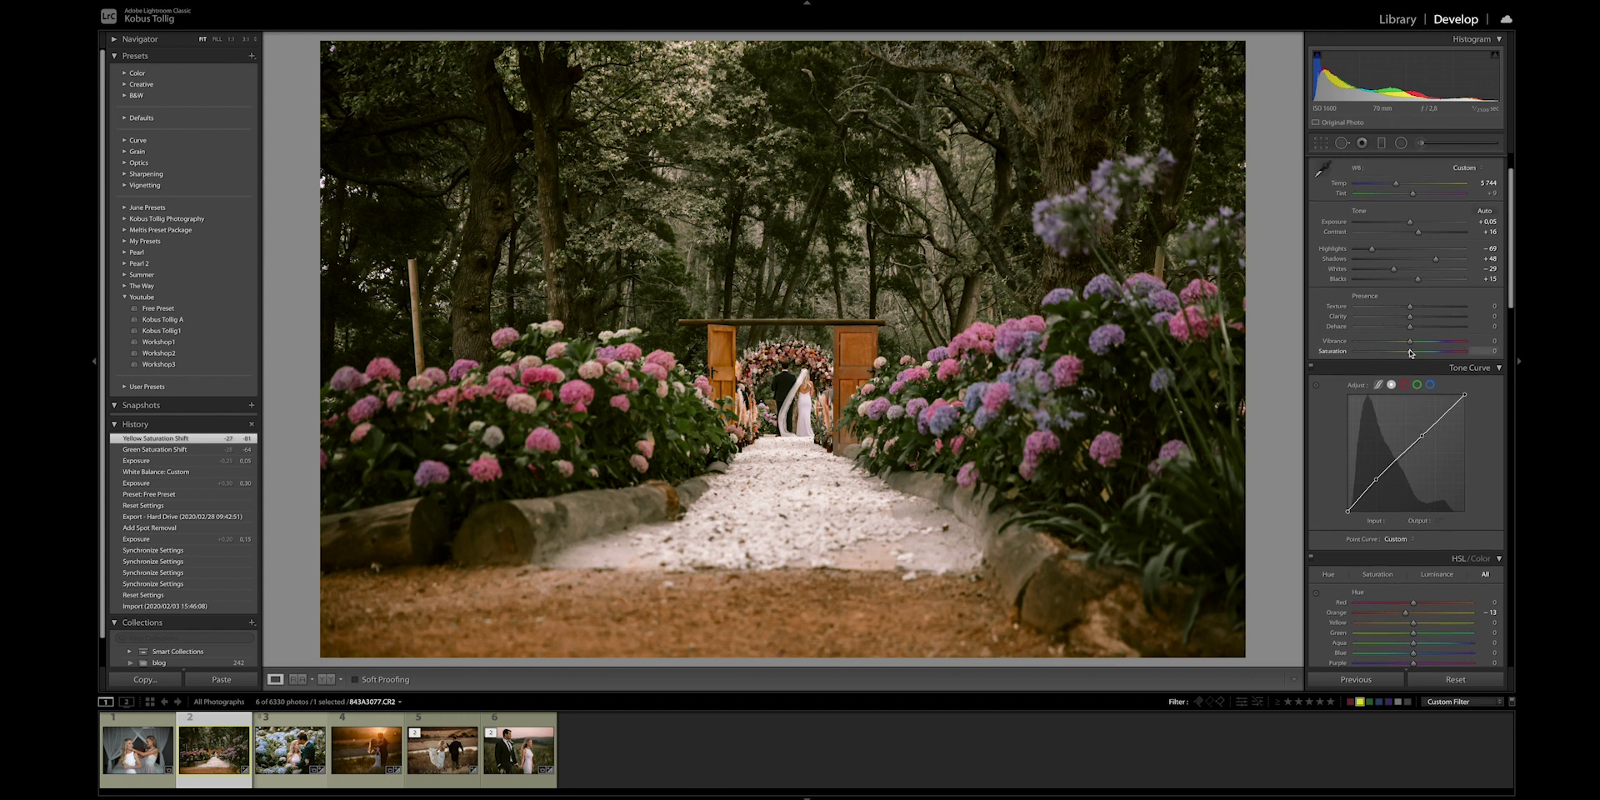
drag(1410, 341, 1424, 344)
scroll(1383, 400, down, 5)
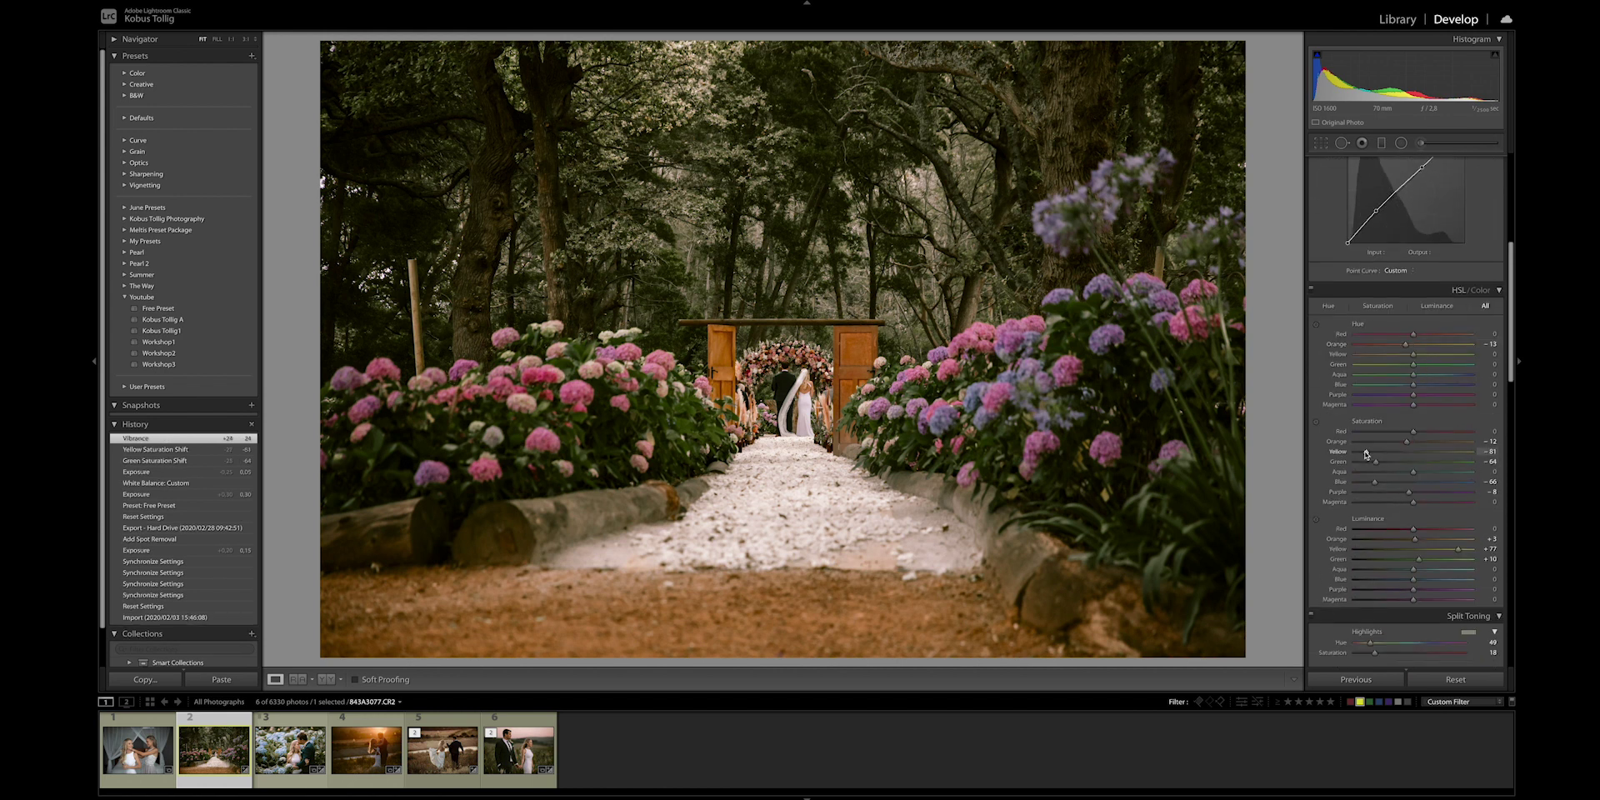
drag(1366, 455, 1380, 456)
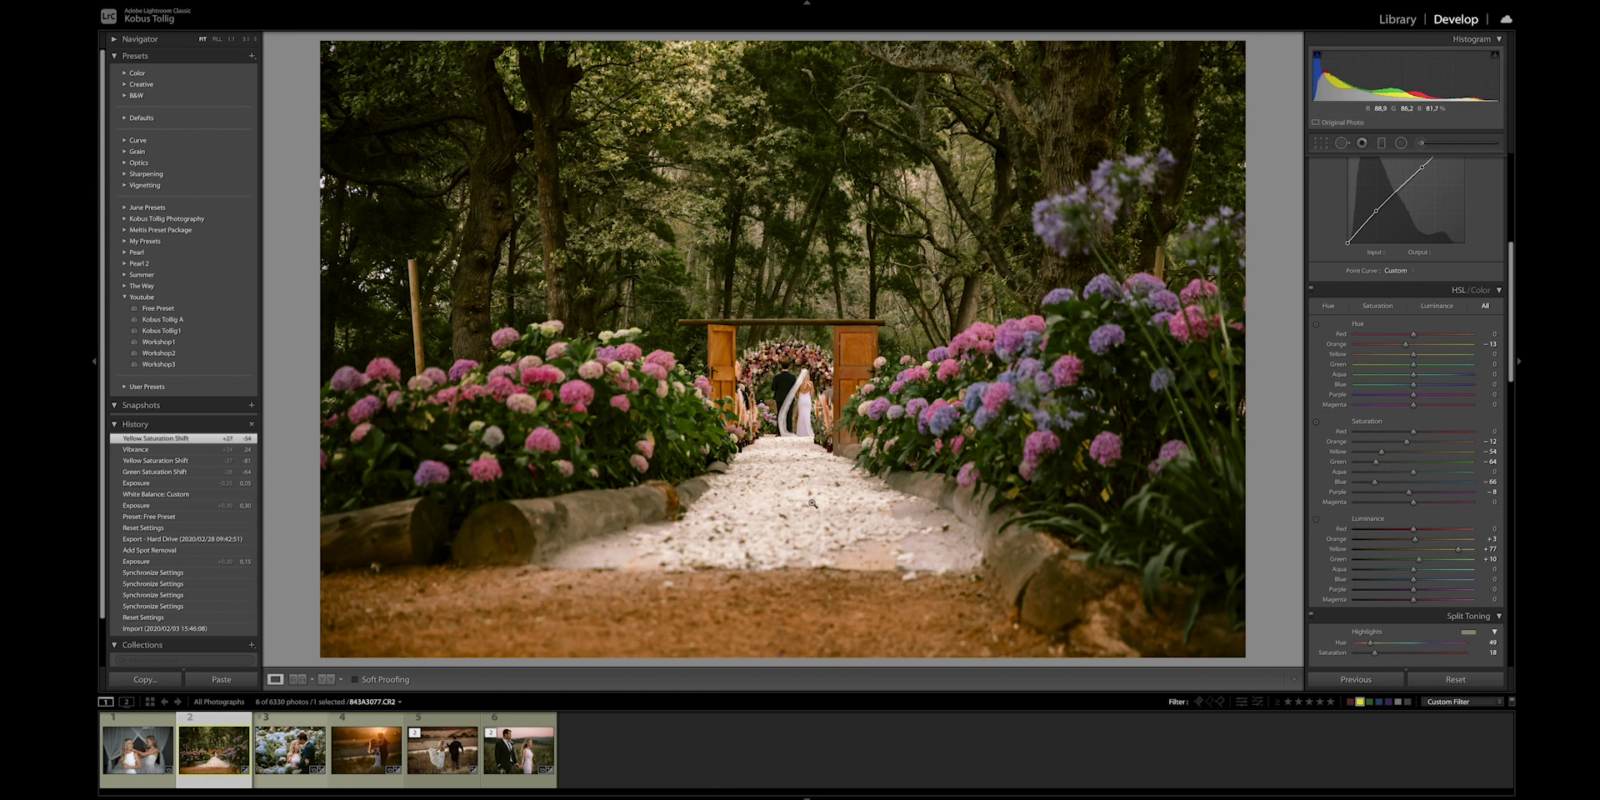
Apply Free Preset to the indoor photo of the two women, adjust Temp and Tint, and set Exposure +0.25 and Shadows +39
click(136, 754)
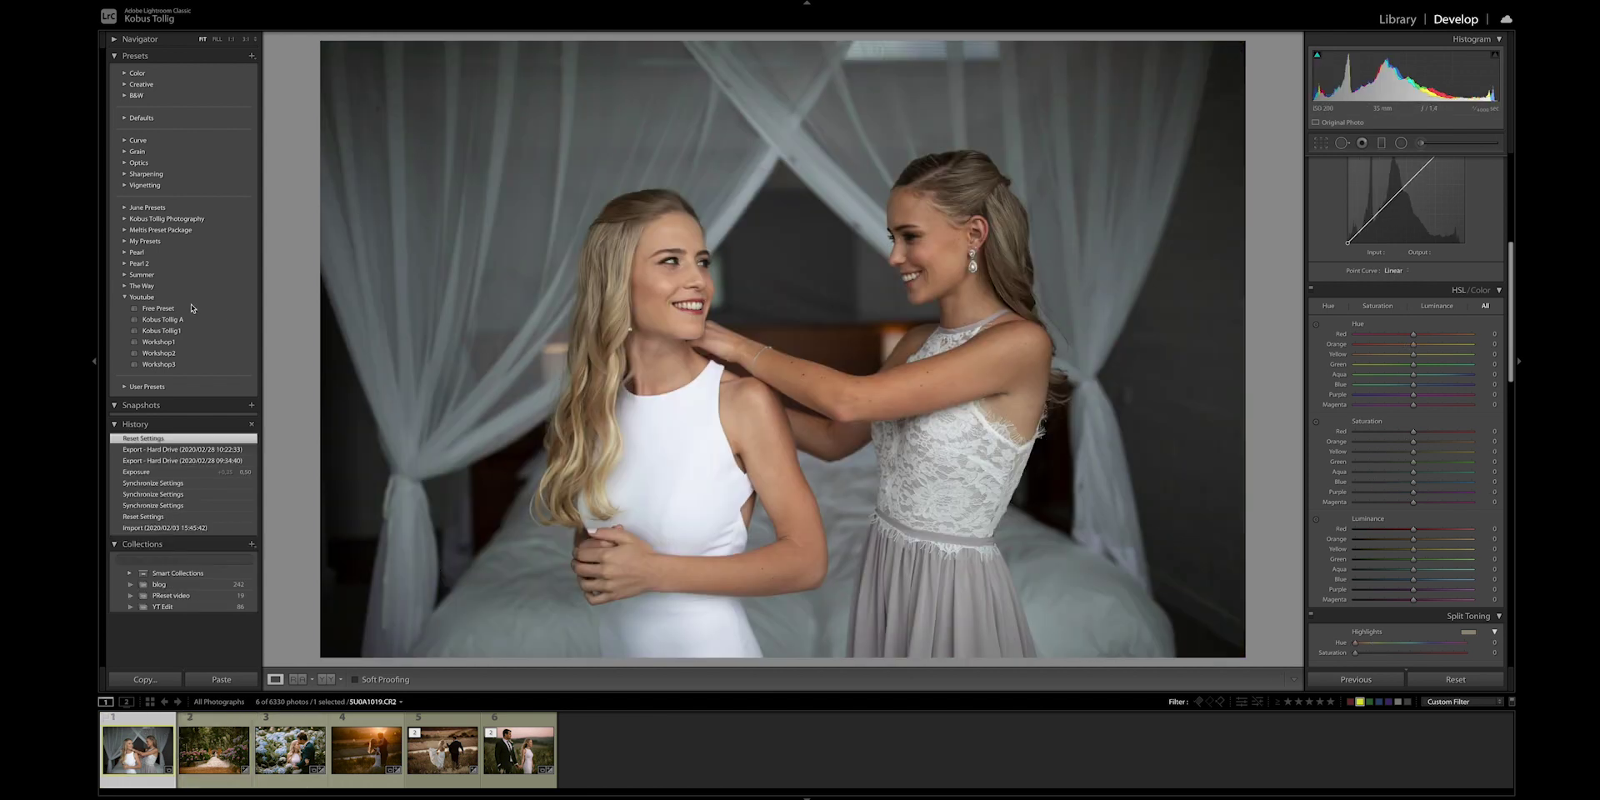
click(166, 310)
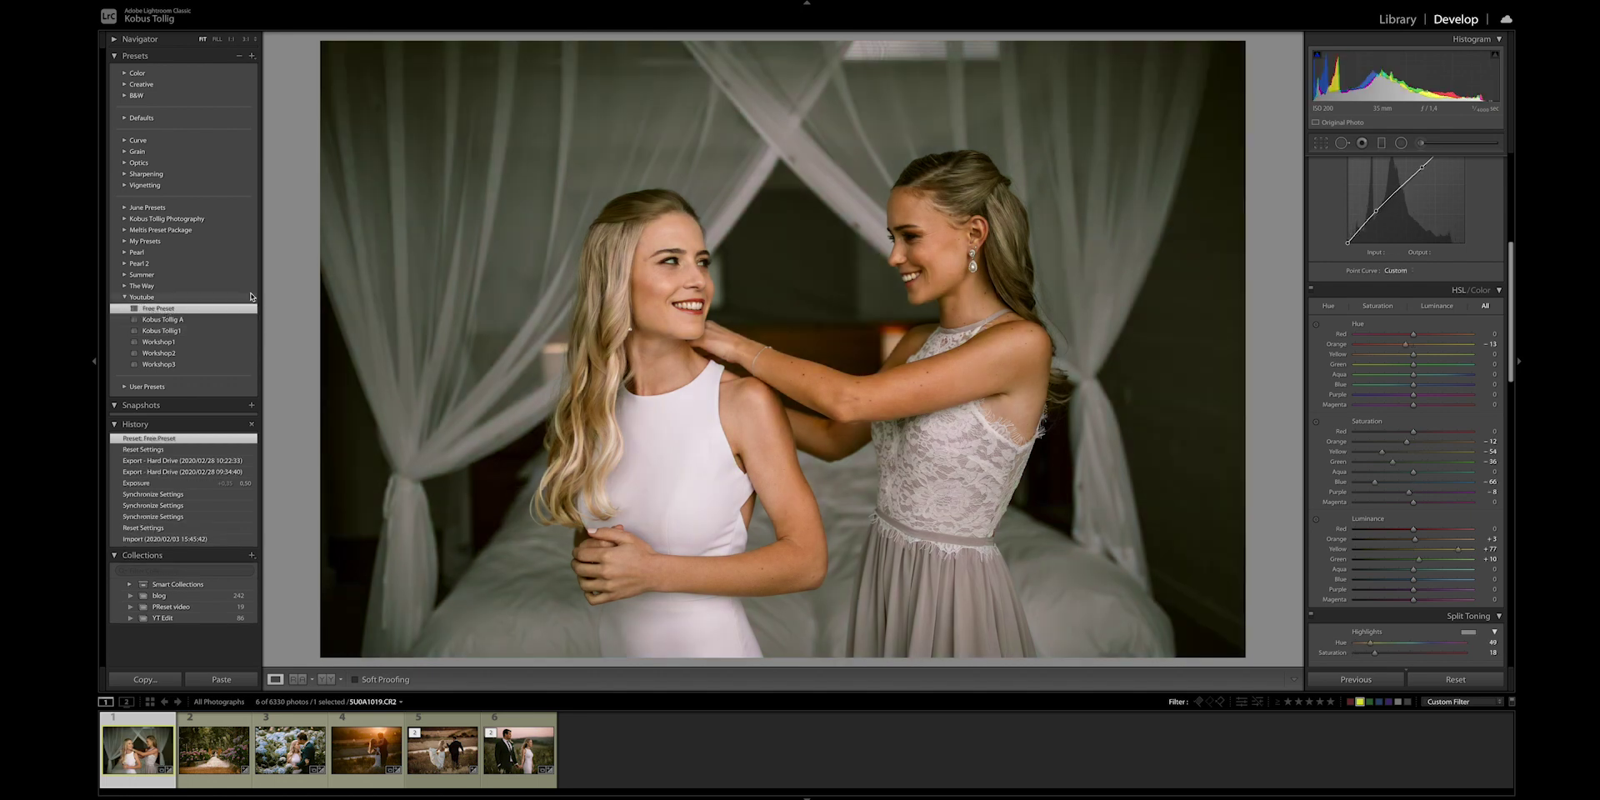
scroll(1407, 334, up, 5)
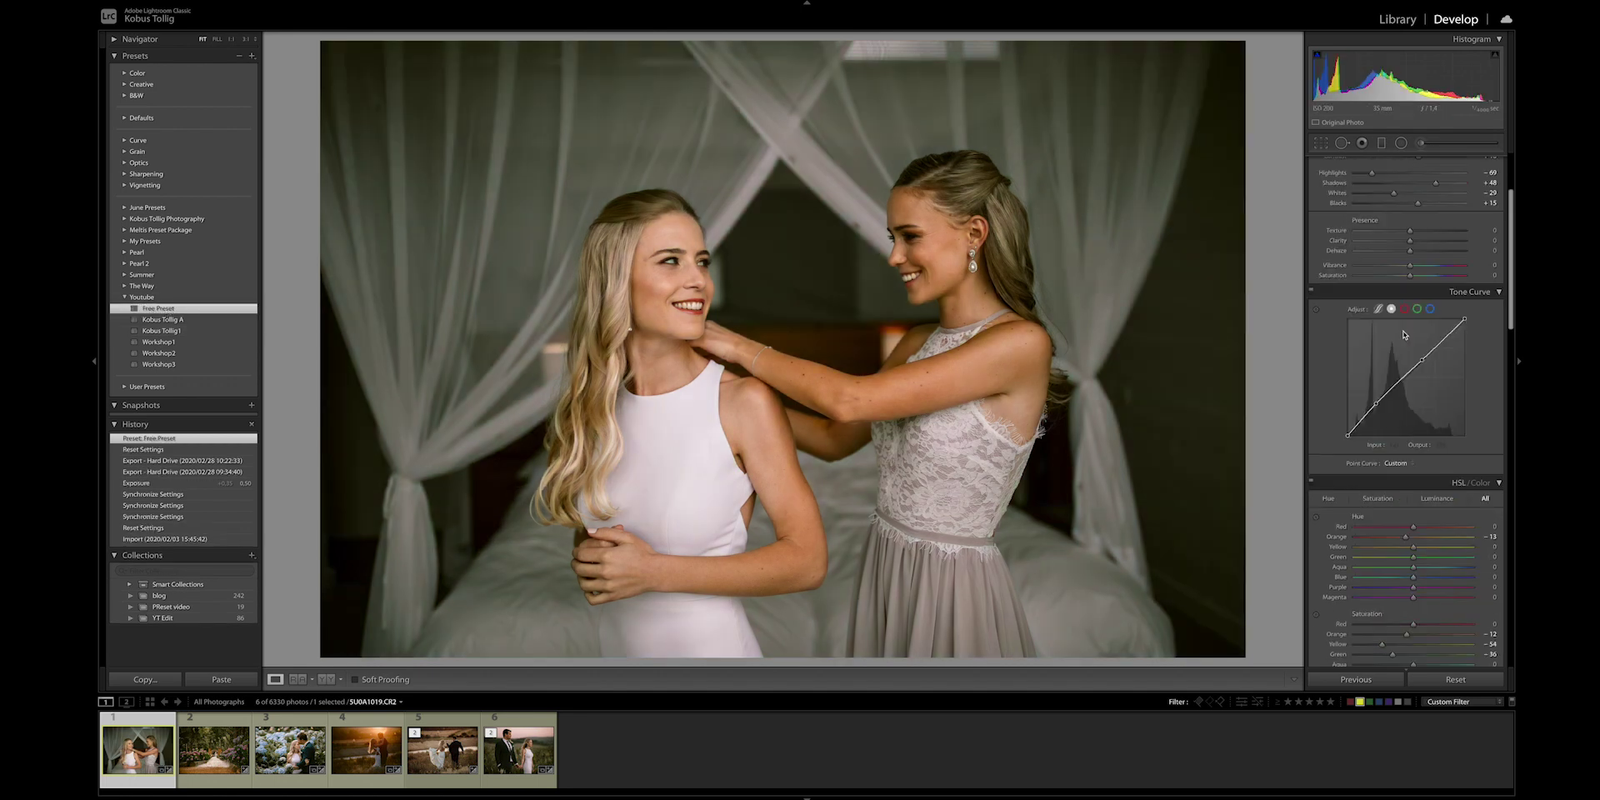
drag(1411, 245, 1431, 314)
Set the Orange saturation to −24 on the indoor photo of the two women
scroll(1420, 310, down, 5)
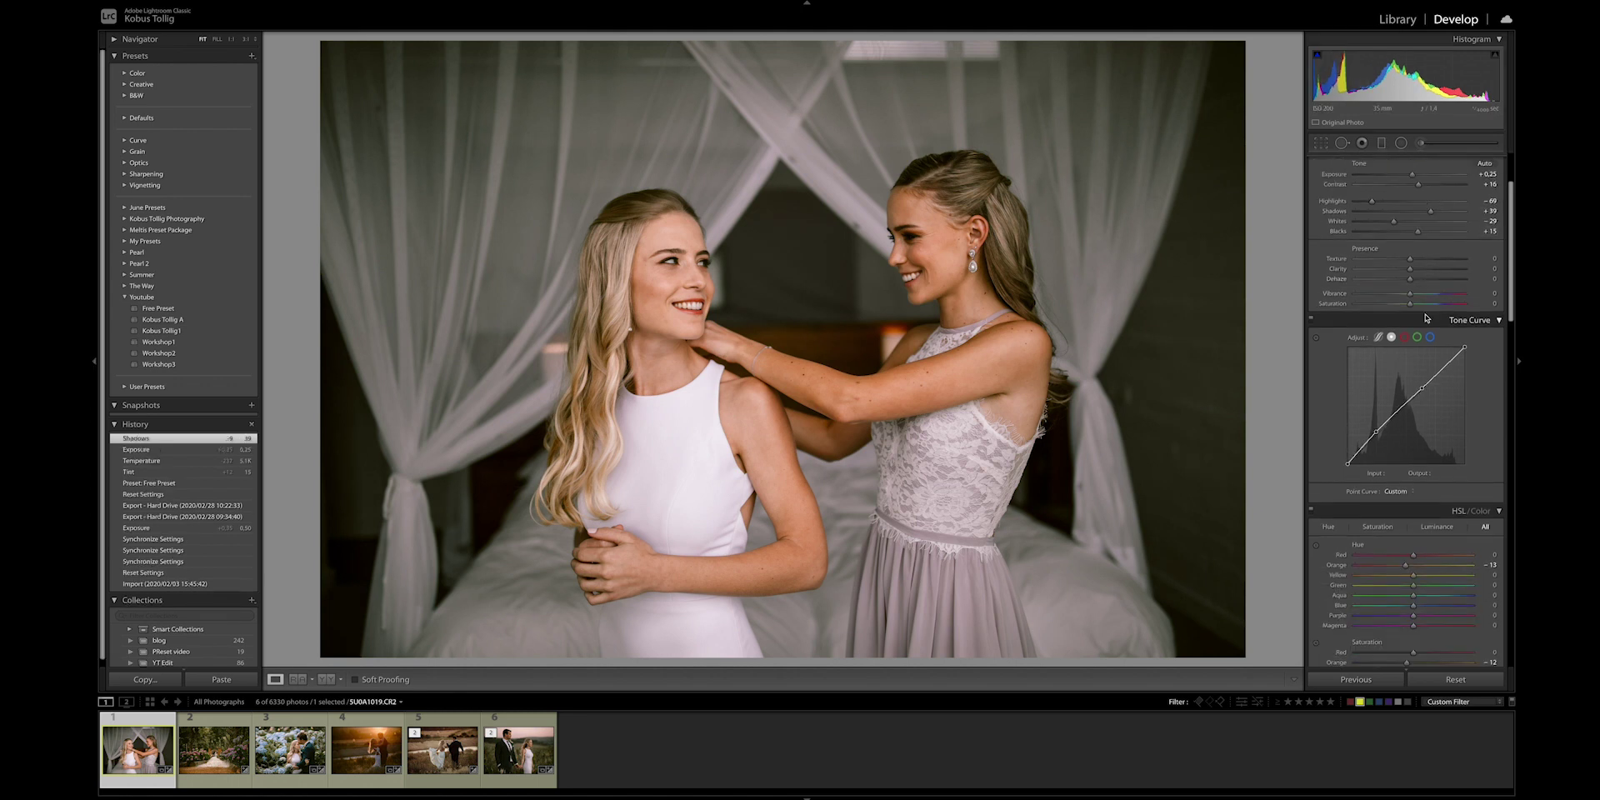
scroll(1417, 334, down, 3)
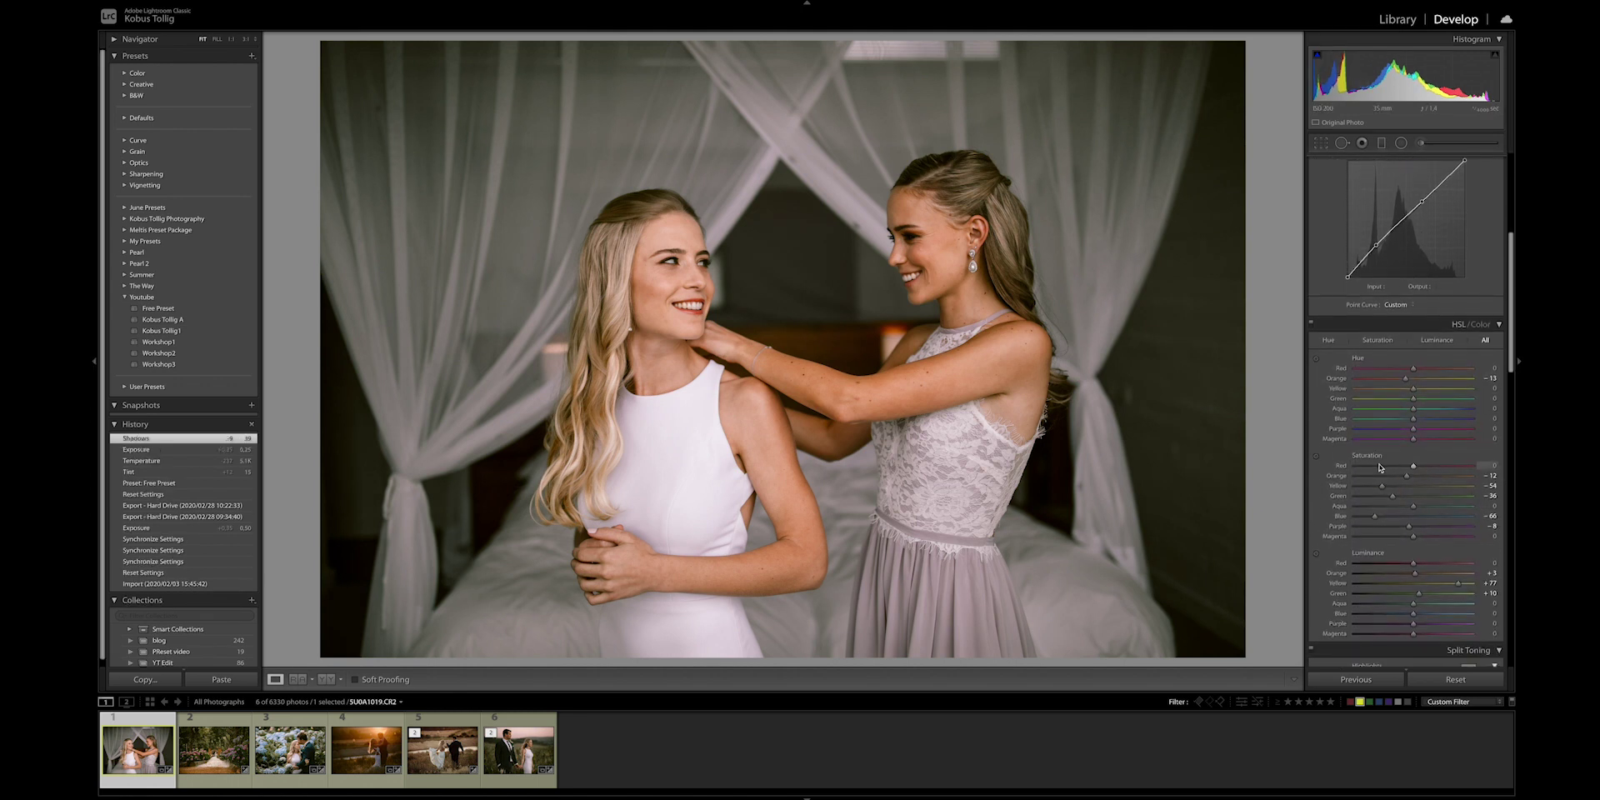
drag(1407, 477, 1399, 479)
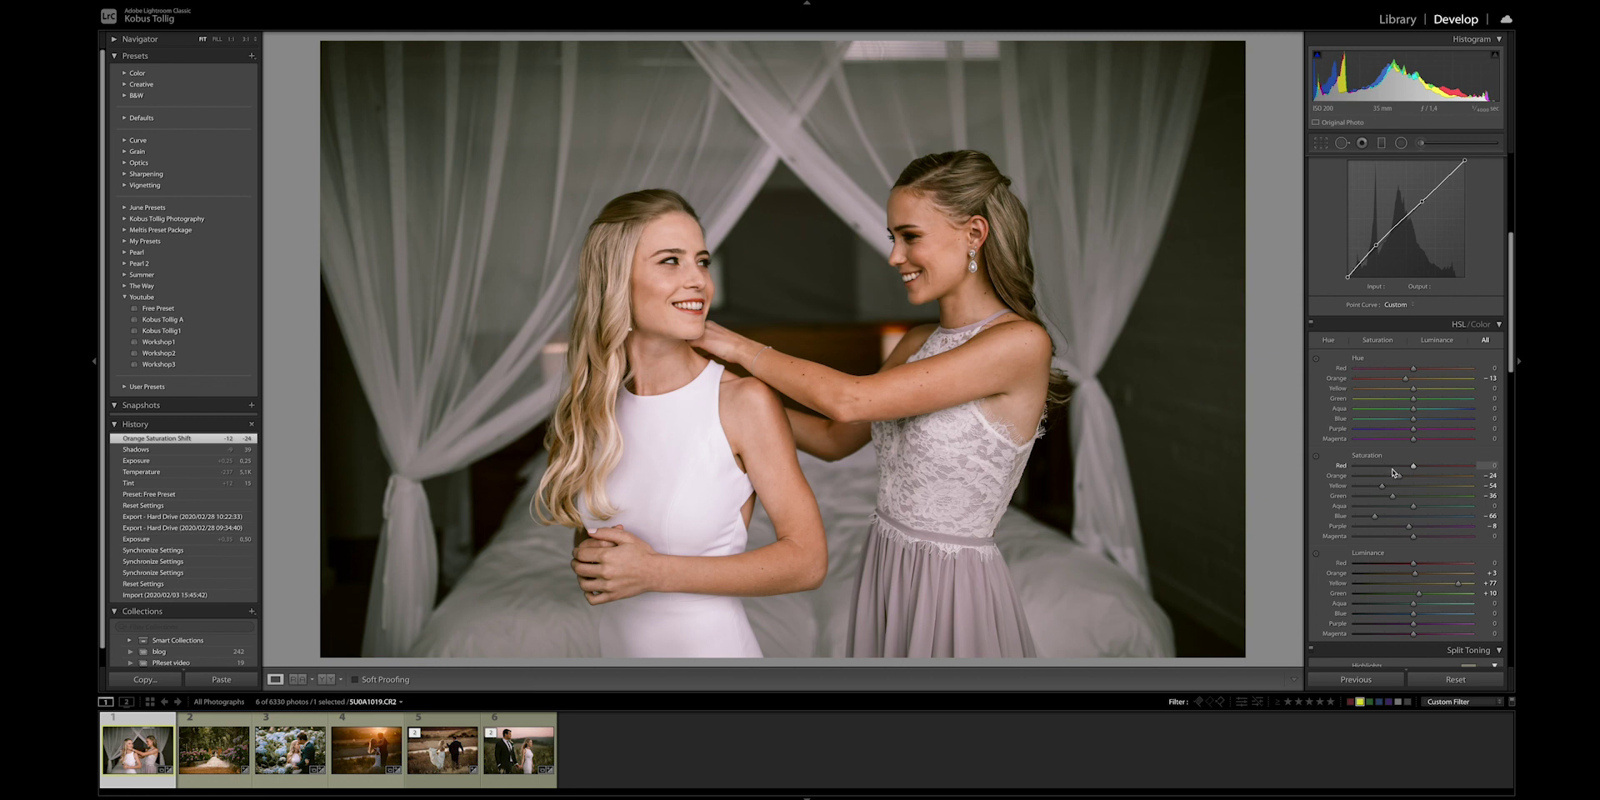
Compare the before and after versions of all six wedding photos, going from the first to the last
key(backslash)
key(backslash)
key(backslash)
key(backslash)
key(Right)
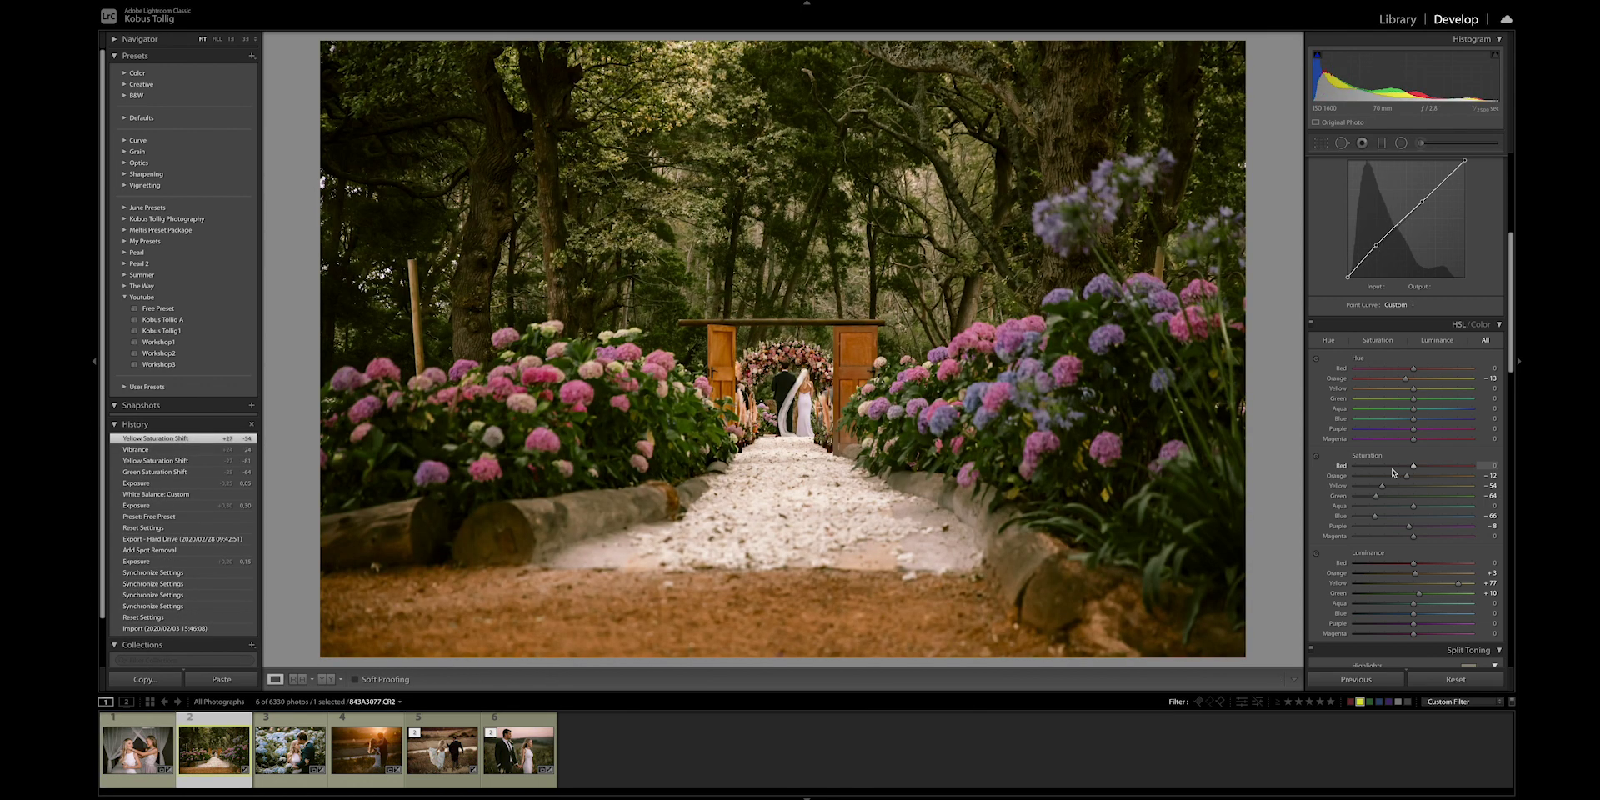
key(backslash)
key(backslash)
key(backslash)
key(backslash)
key(Right)
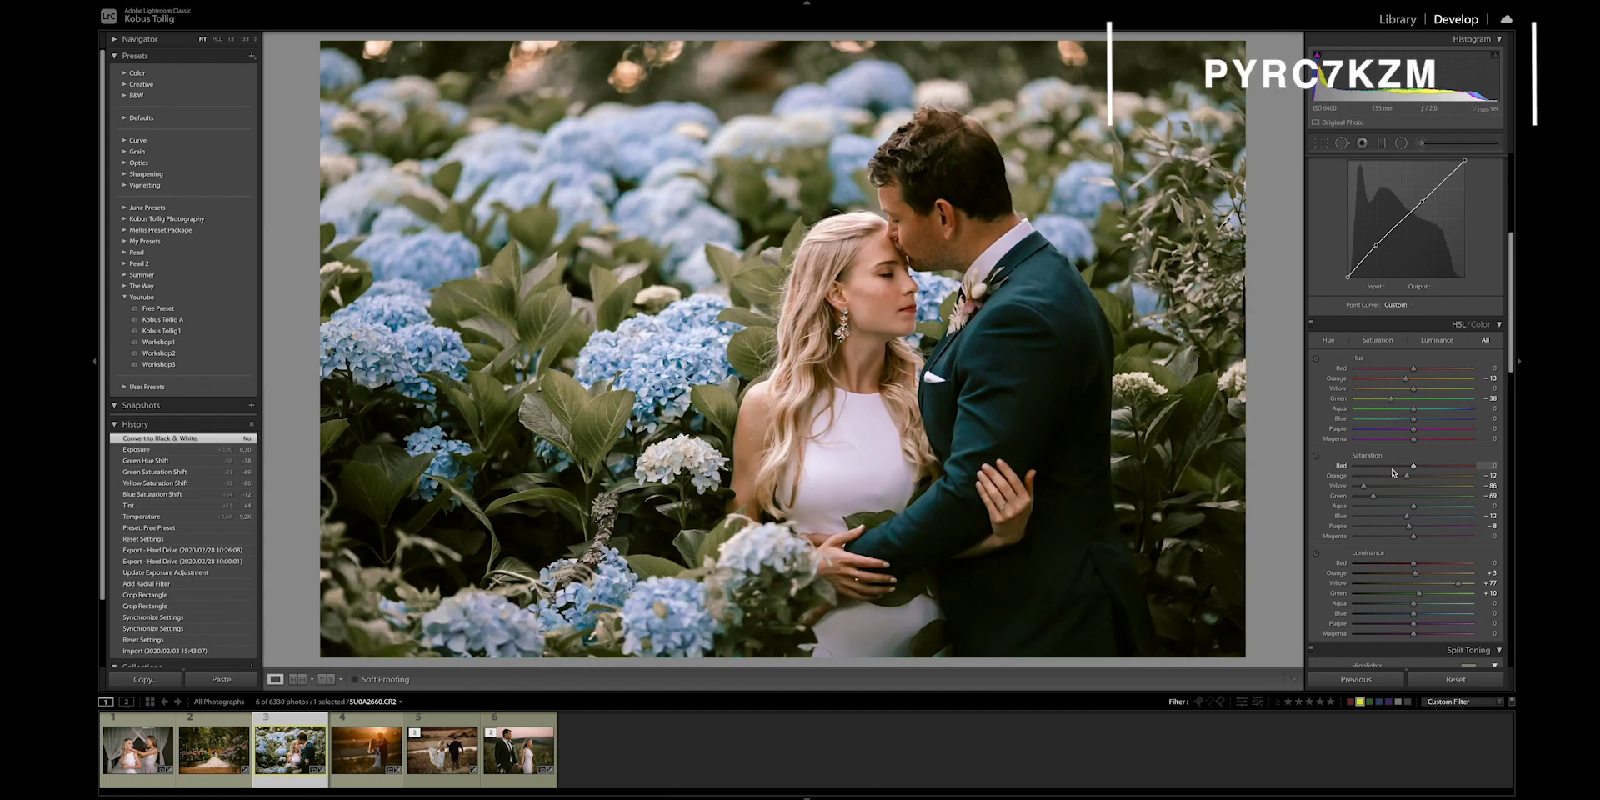
key(backslash)
key(backslash)
key(Right)
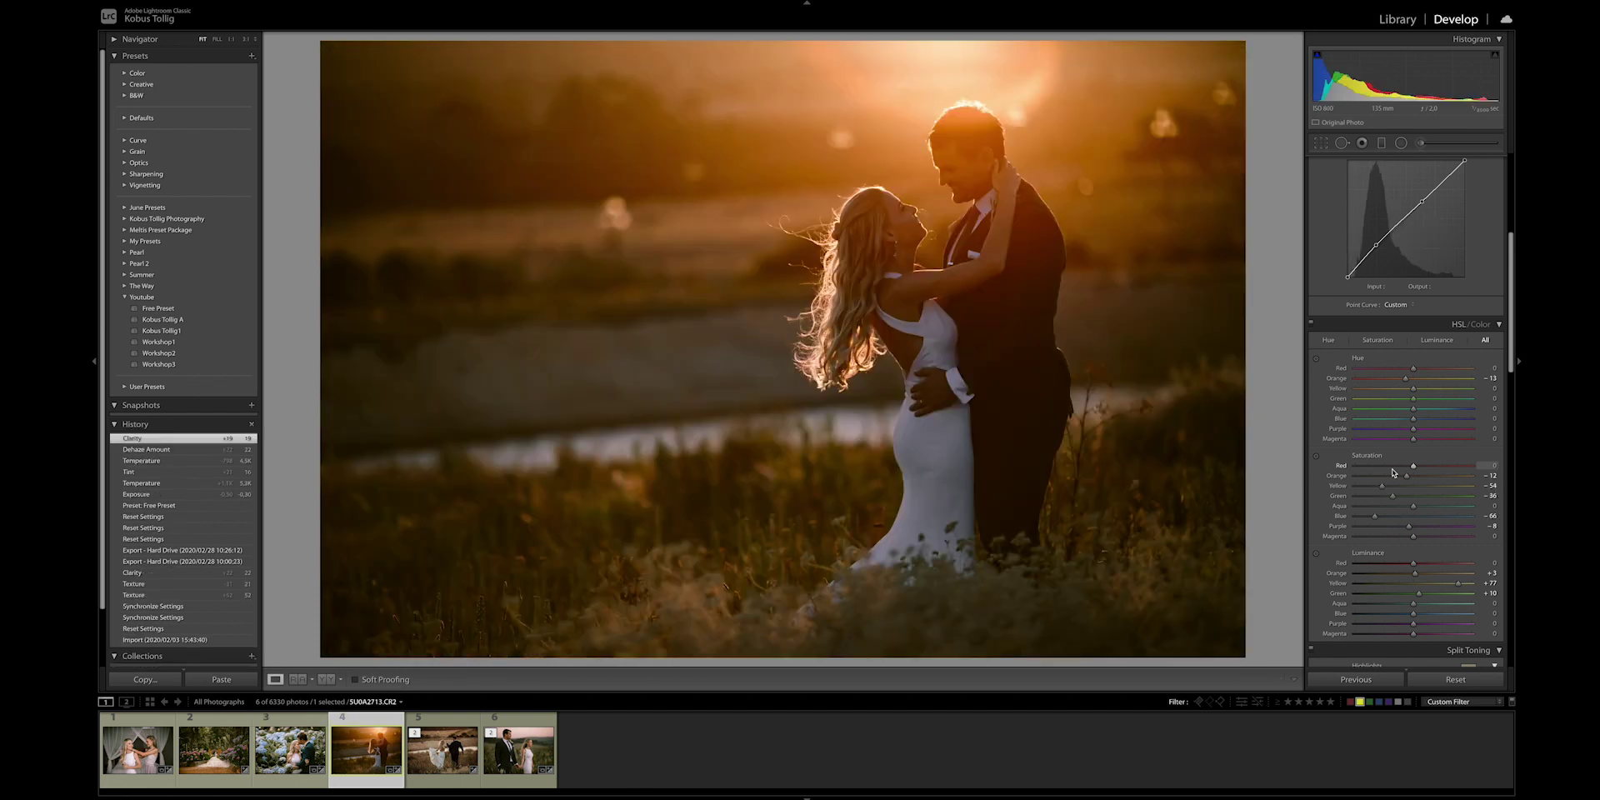
key(backslash)
key(backslash)
key(Right)
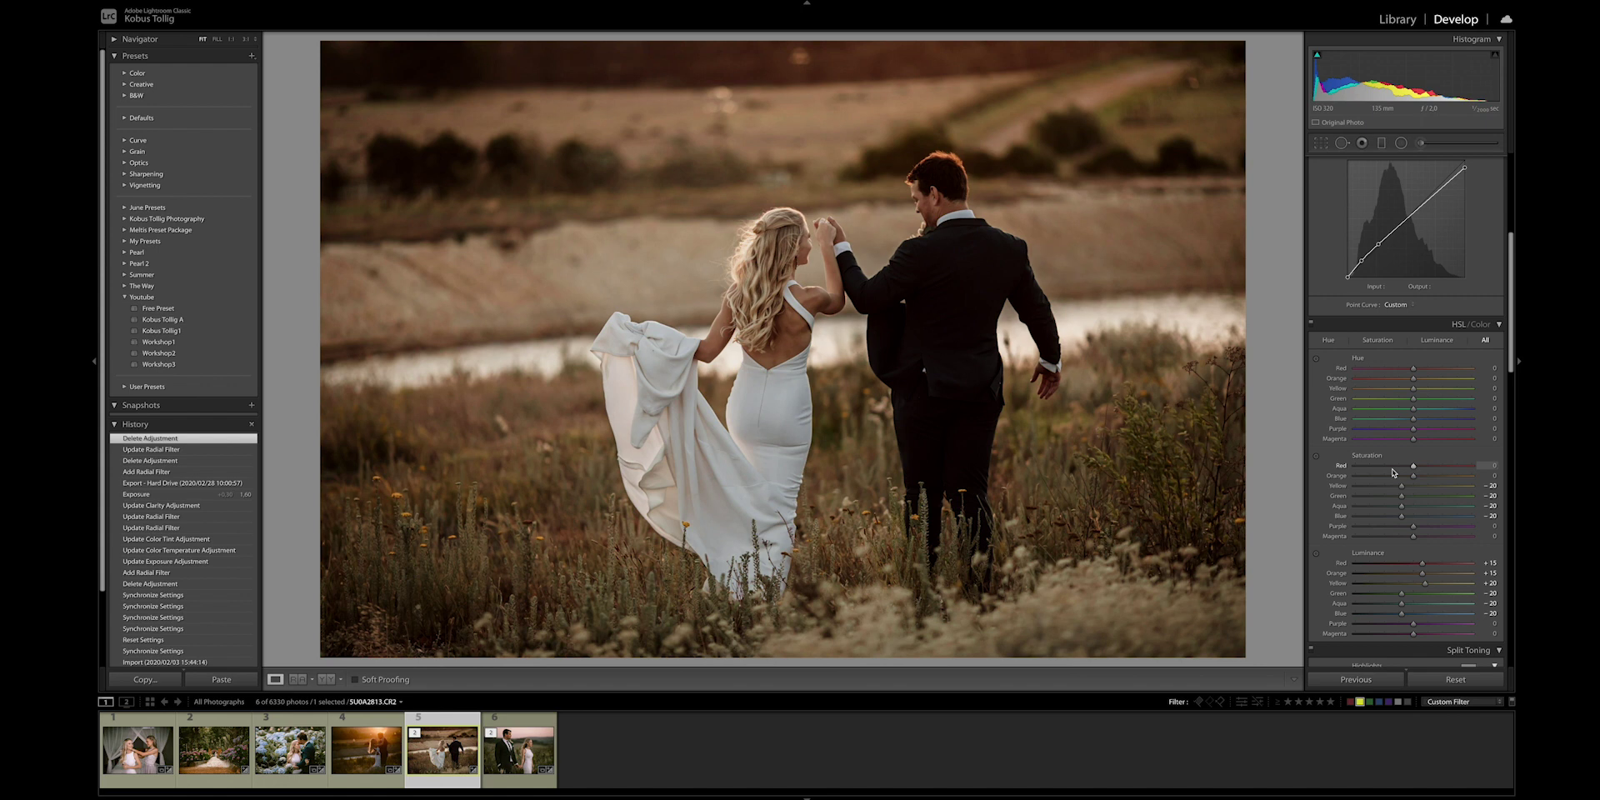
key(backslash)
key(backslash)
key(Right)
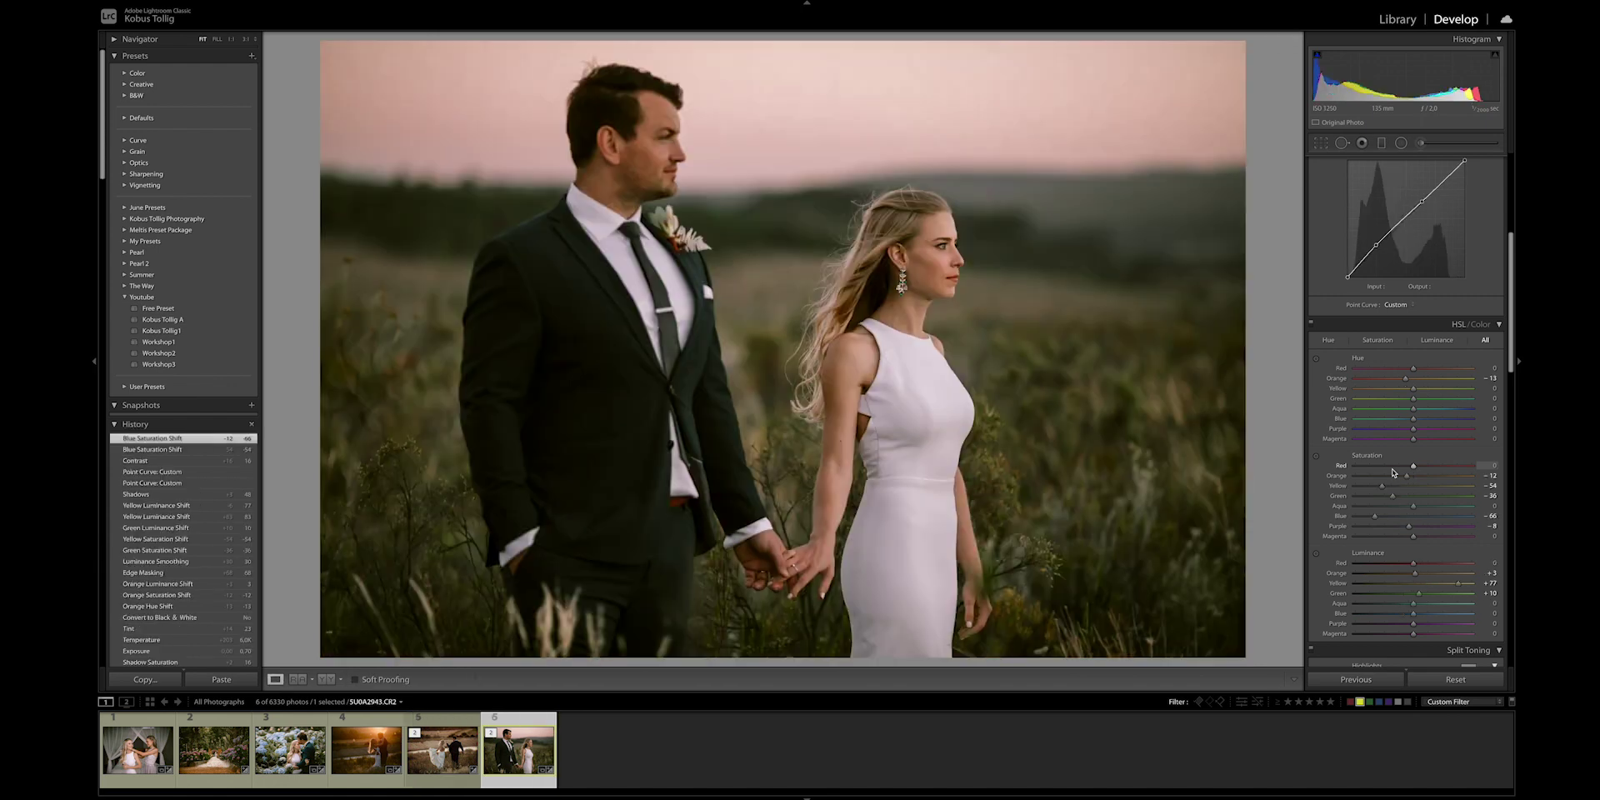
key(backslash)
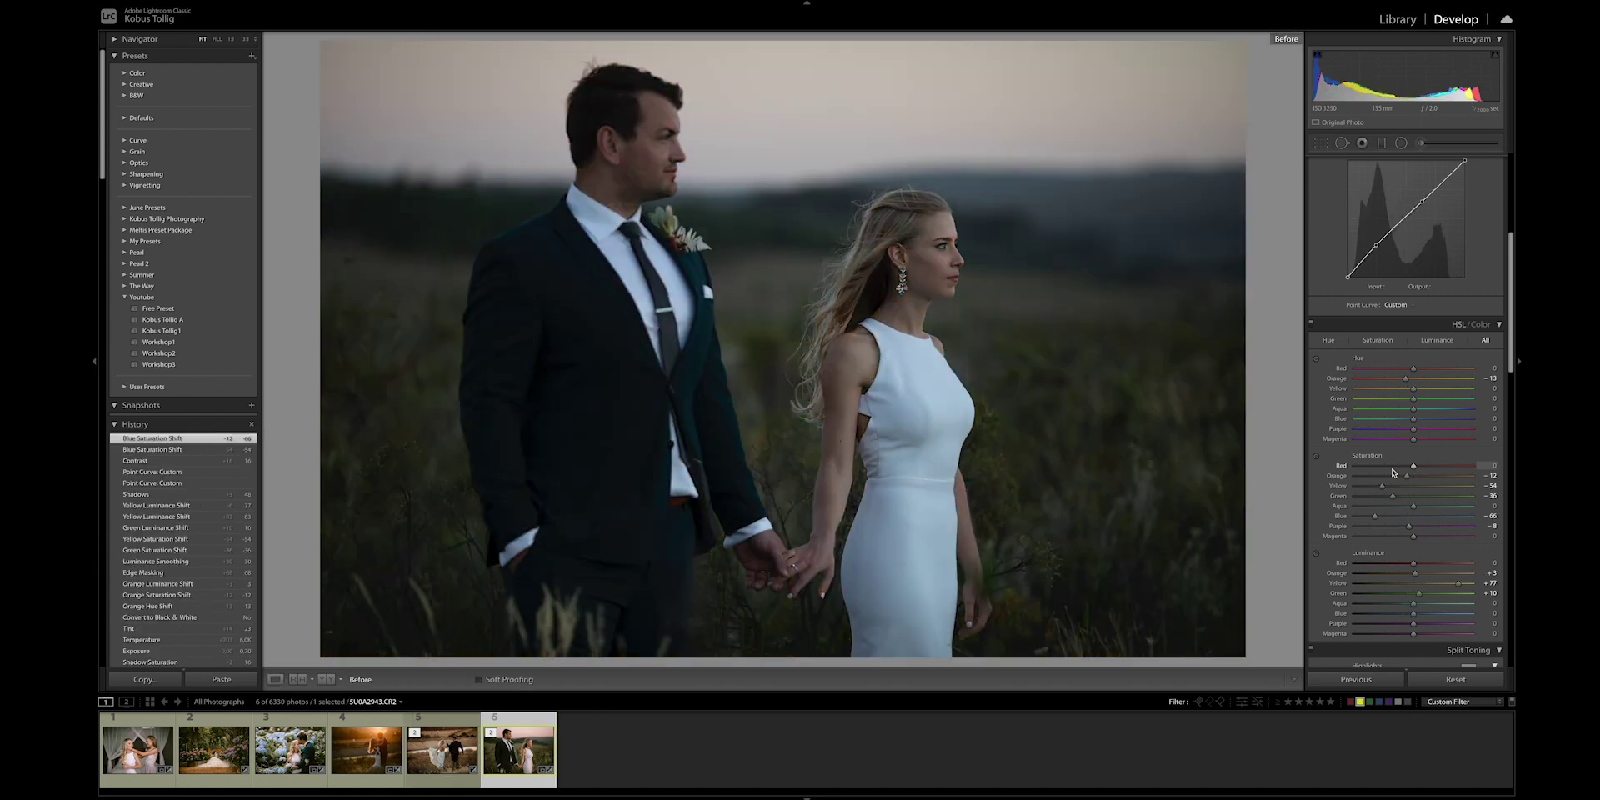
key(backslash)
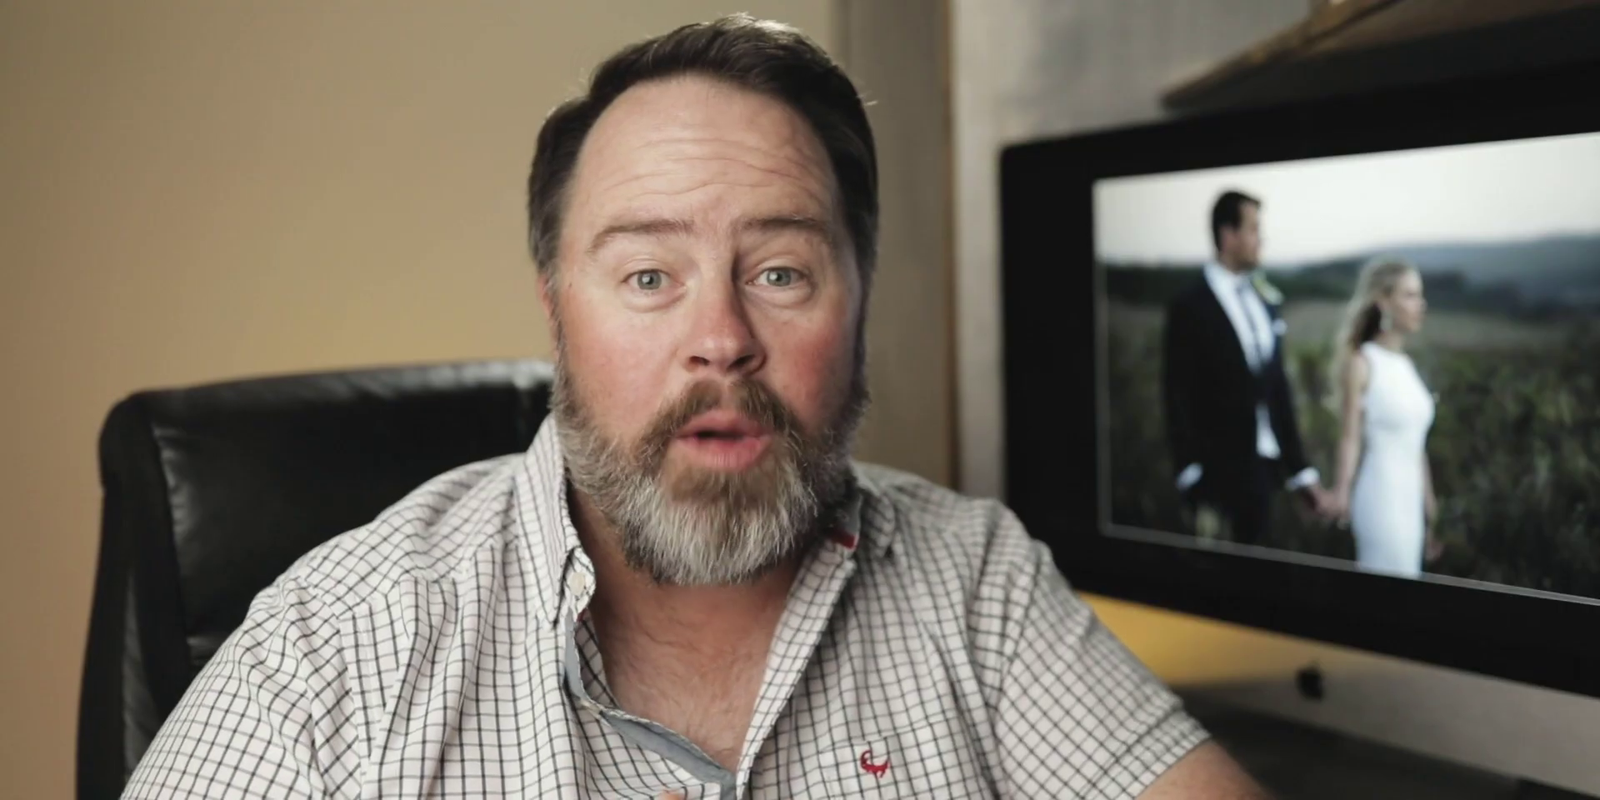